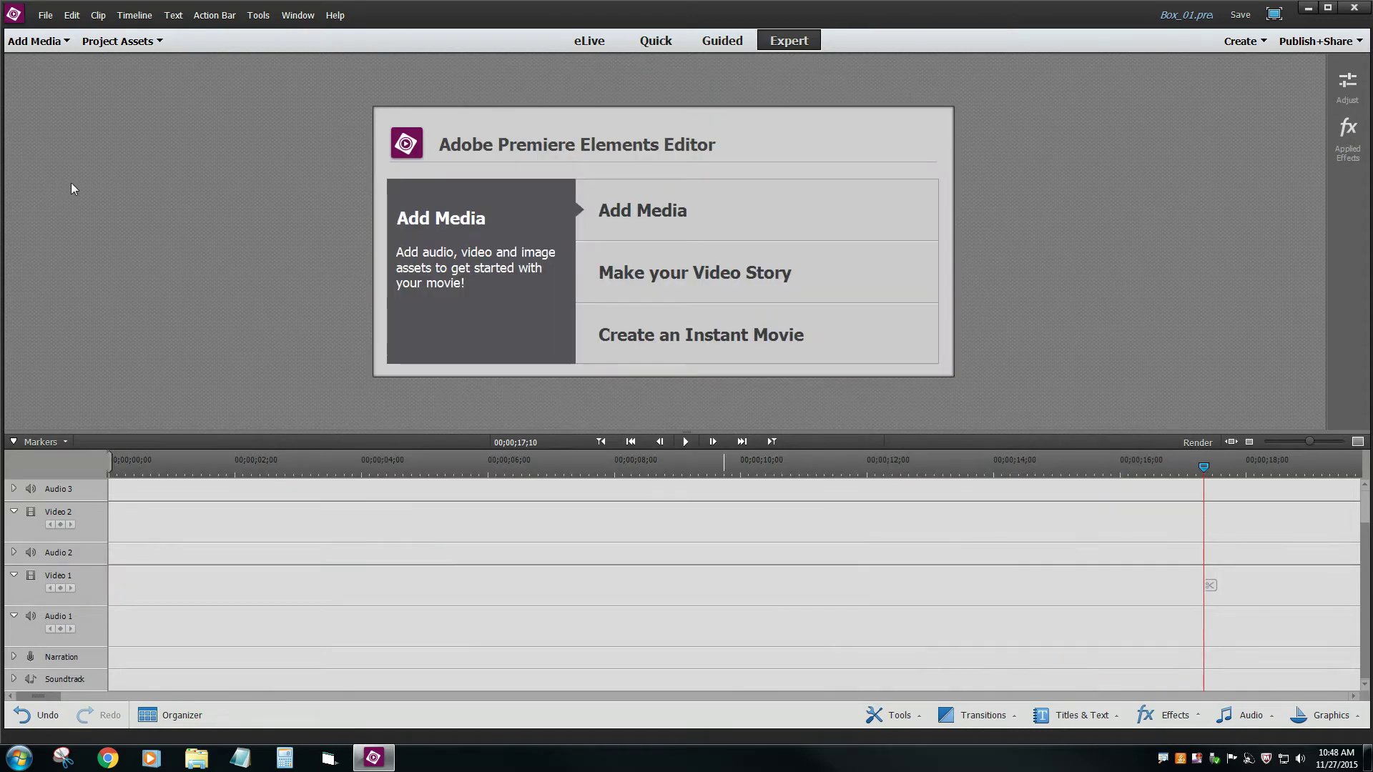
- Import 05a.MOV and IMG 100.MOV from Files and Folders, then drag IMG 100.MOV onto Video 1
left_click(58, 47)
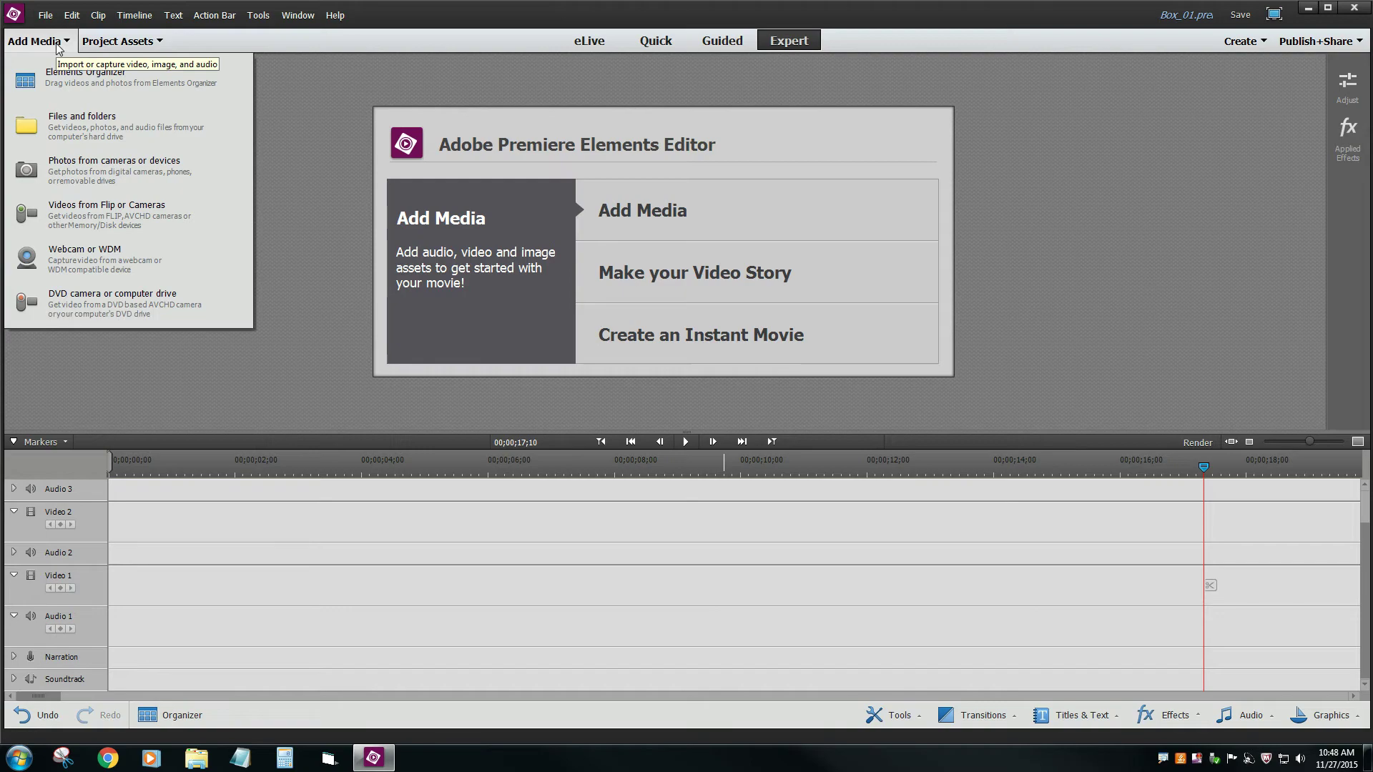
left_click(60, 128)
left_click(606, 246)
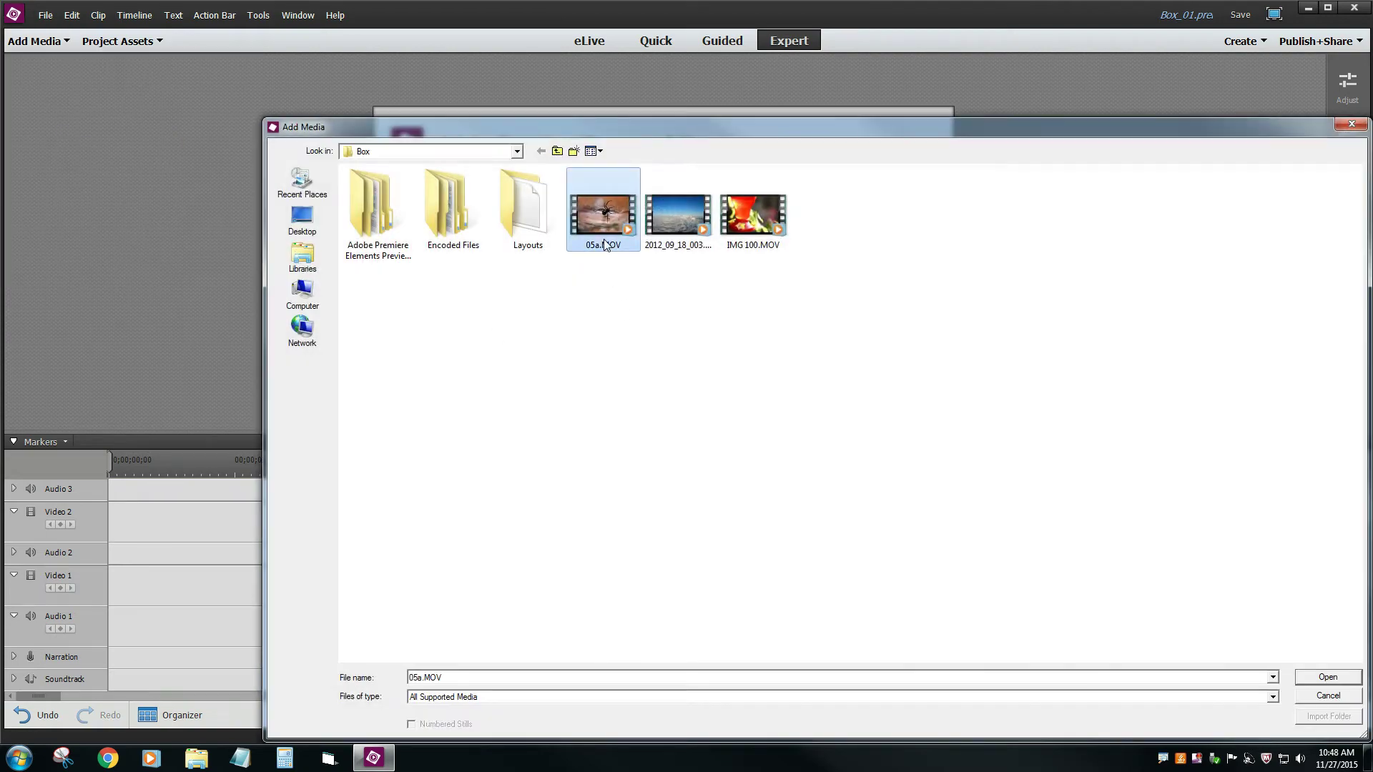
left_click(753, 219, "ctrl")
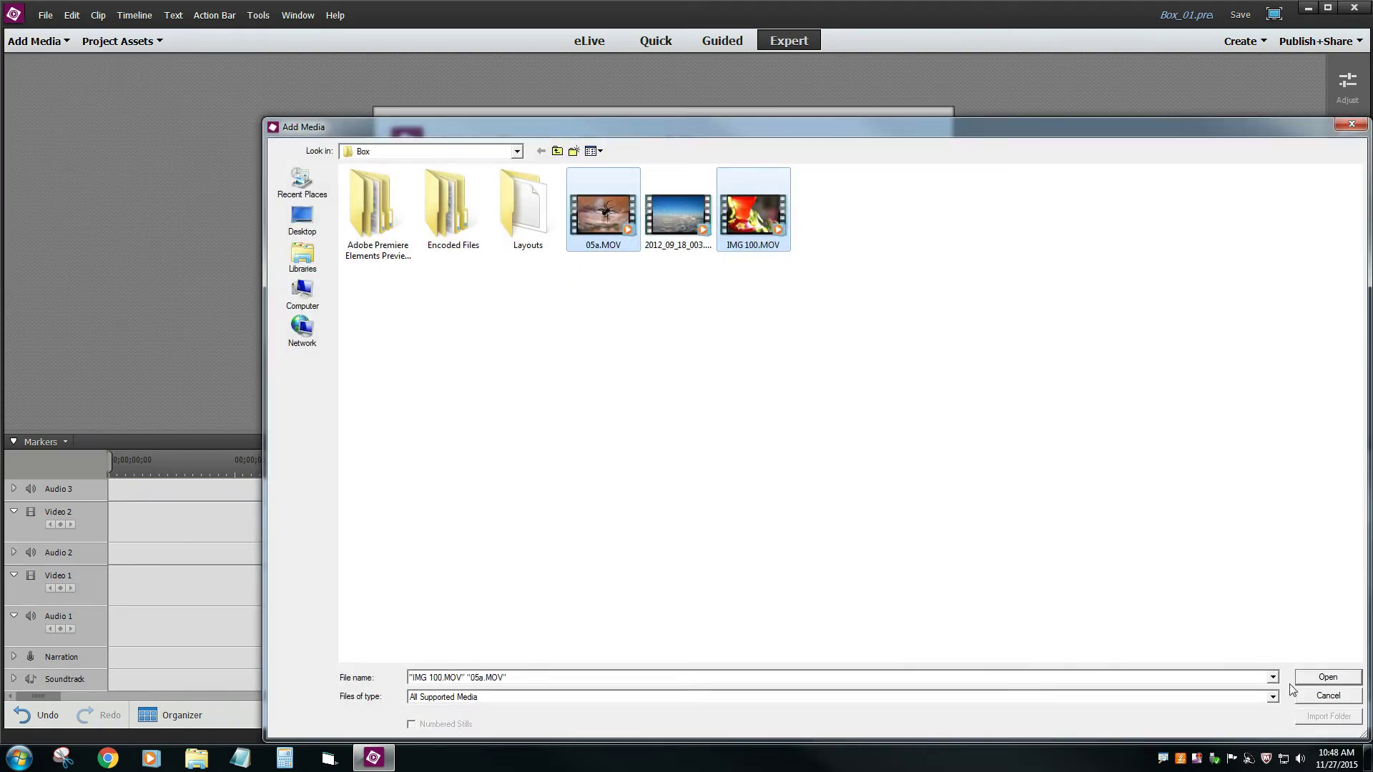
left_click(1328, 678)
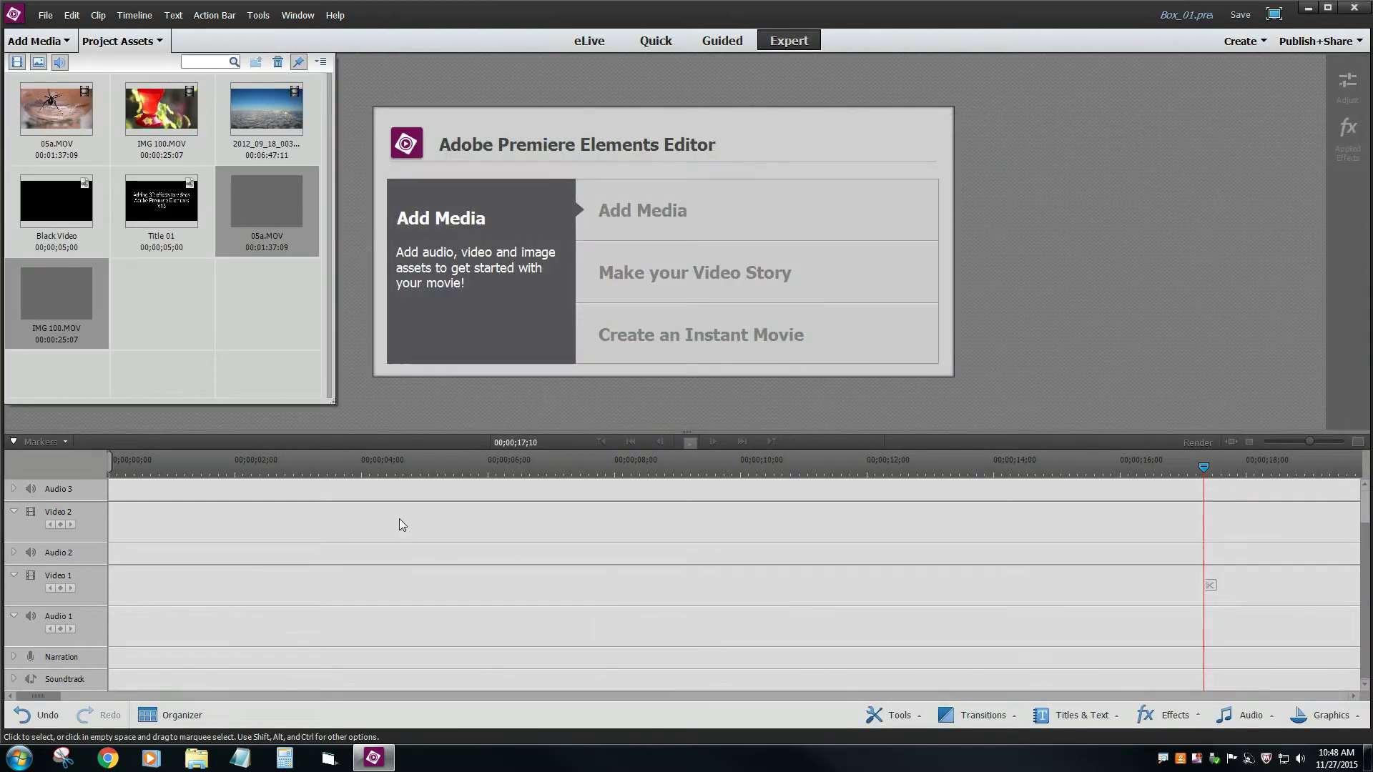
left_click(160, 123)
mouse_move(71, 292)
left_mouse_down()
mouse_move(67, 316)
mouse_move(168, 583)
mouse_move(111, 638)
left_mouse_up()
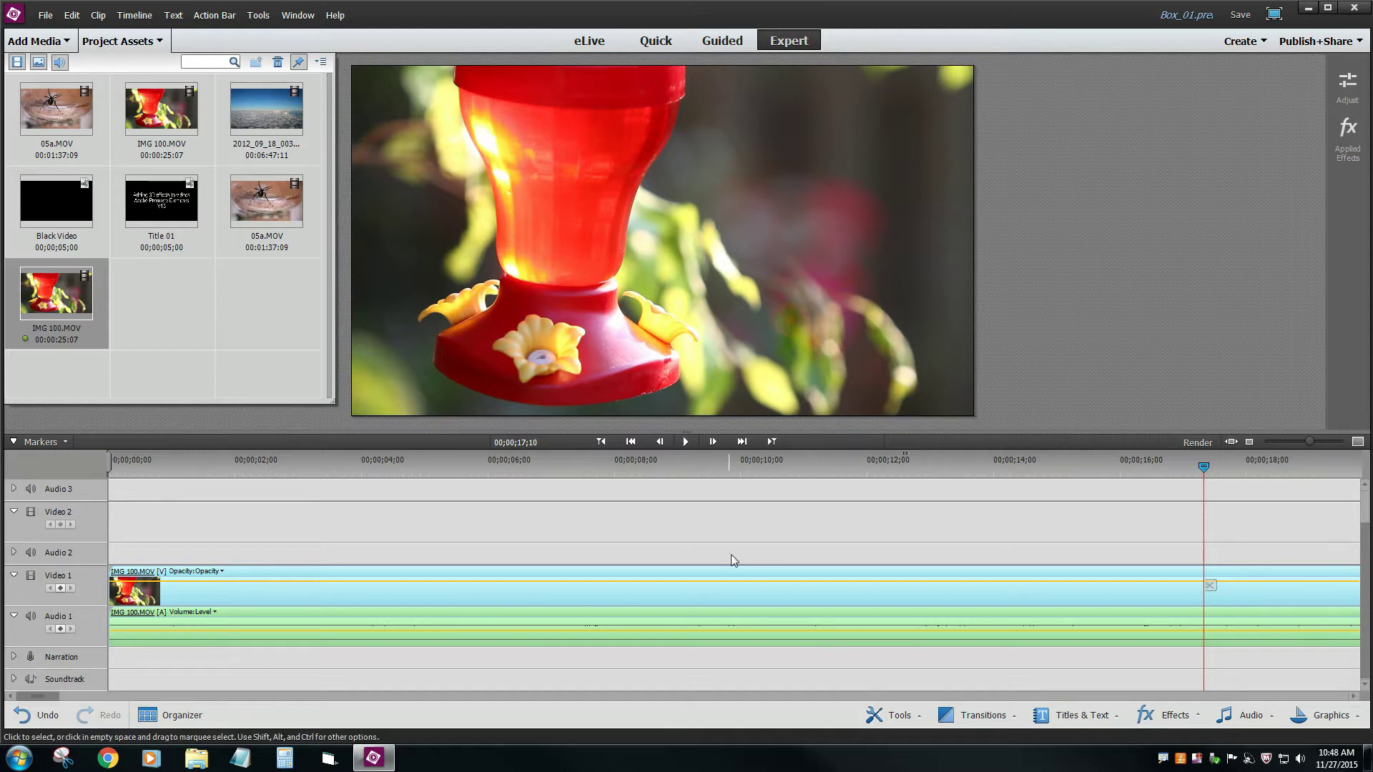
- Drag the Basic 3D effect from Frequently Used onto the IMG 100.MOV timeline clip
left_click(1199, 715)
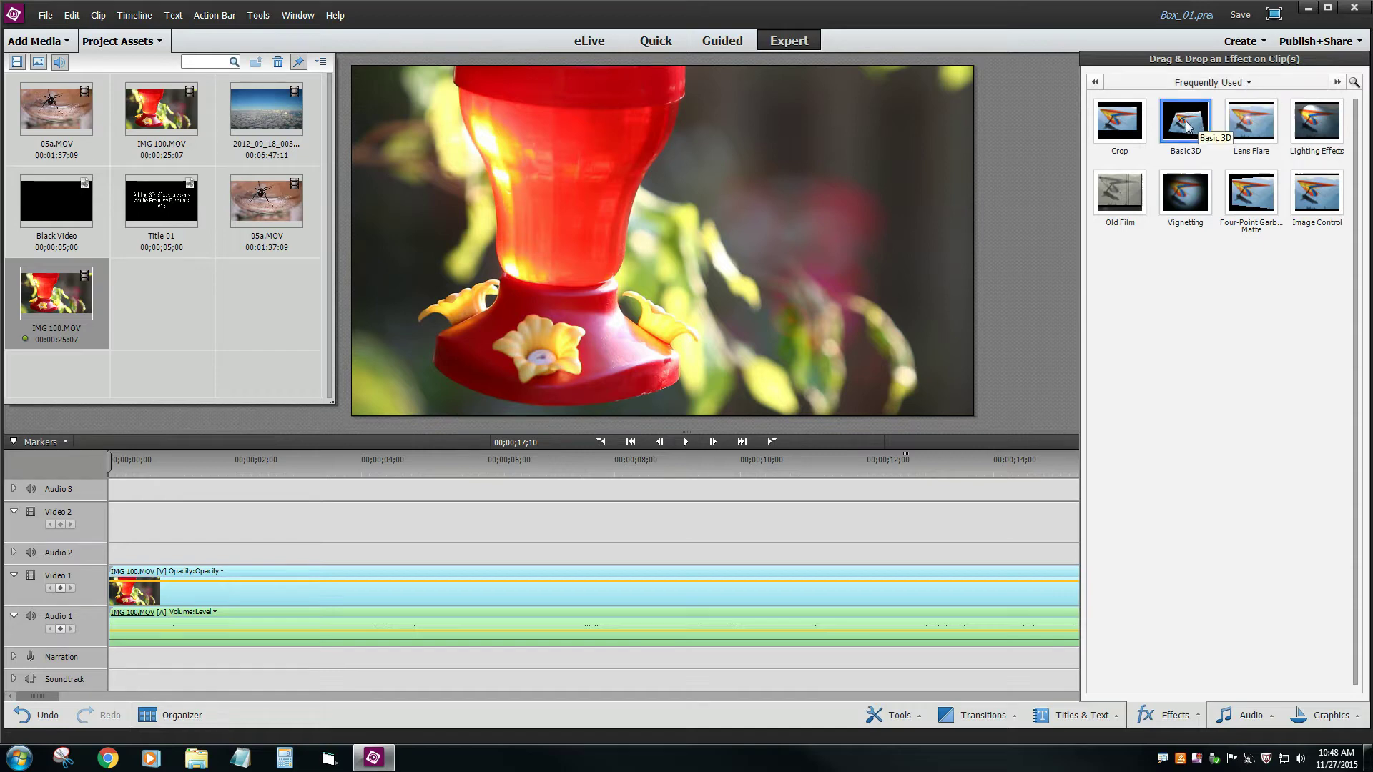
left_click_drag(1185, 153, 243, 590)
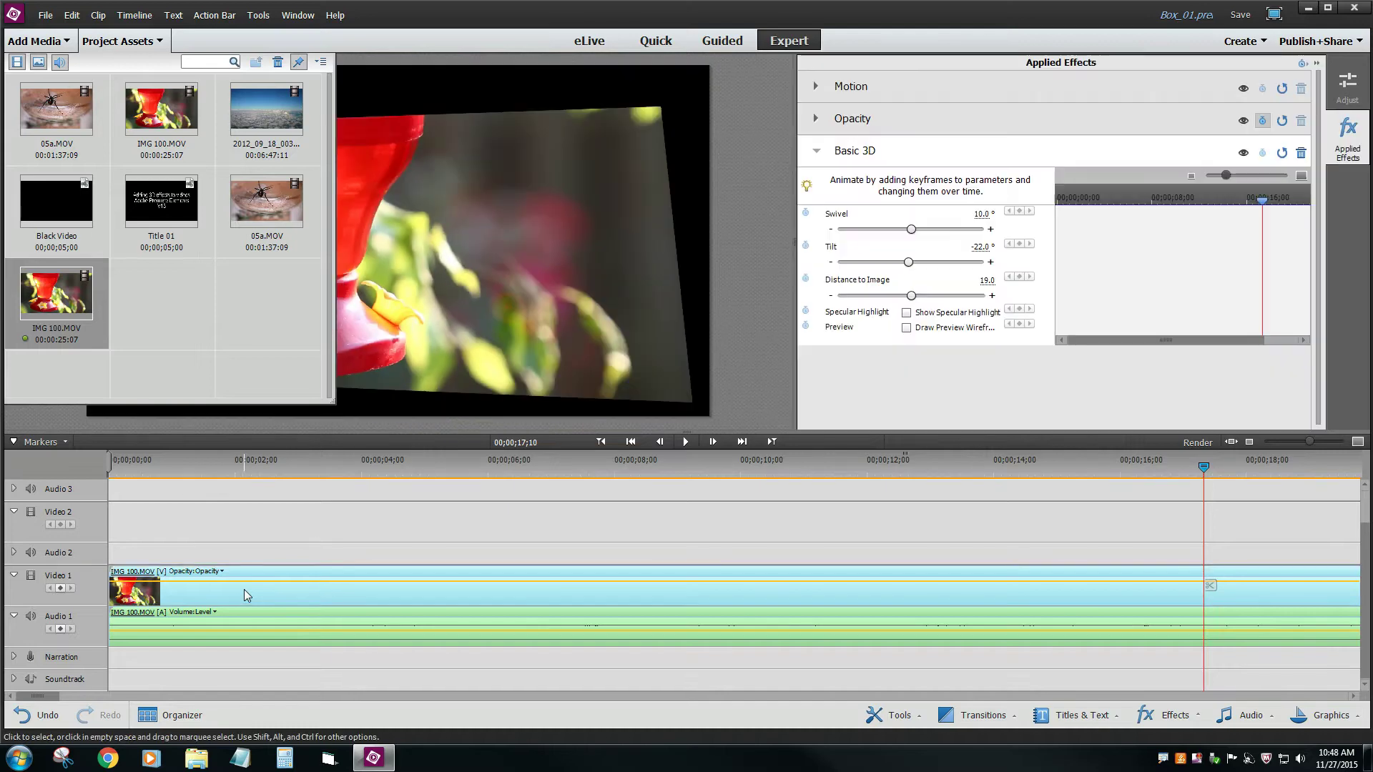
- From the clip start, set Basic 3D Swivel, Tilt and Distance to Image to 0, then play
left_click(166, 40)
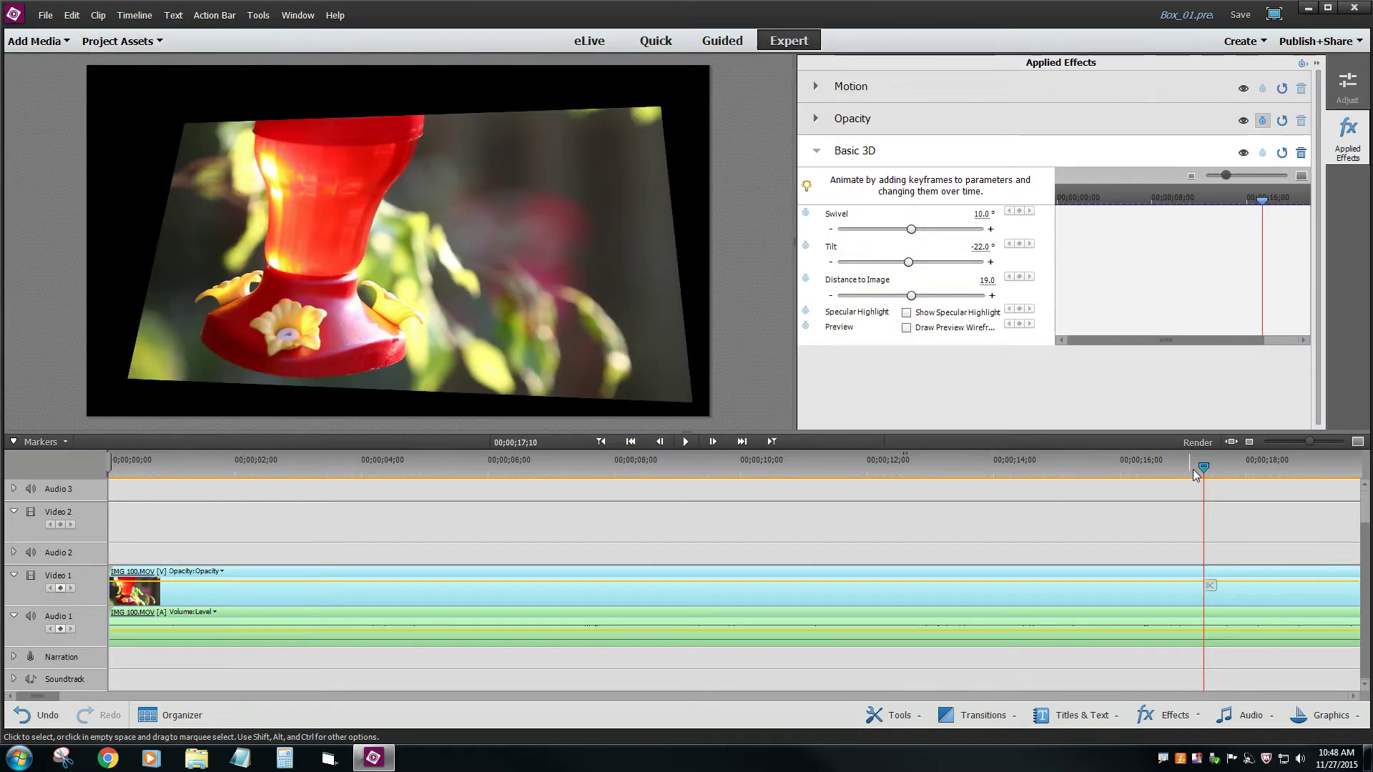
left_click_drag(1193, 470, 83, 466)
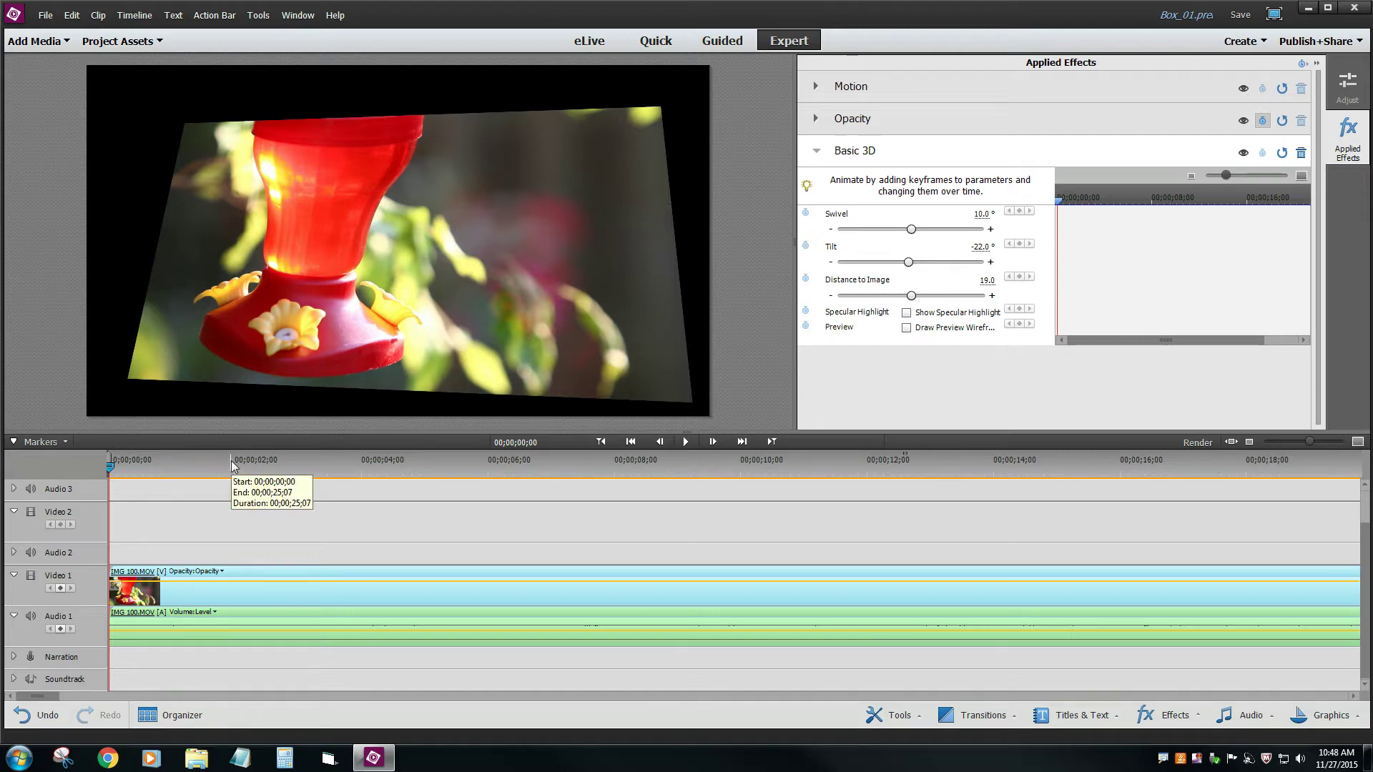
left_click(982, 213)
type("0")
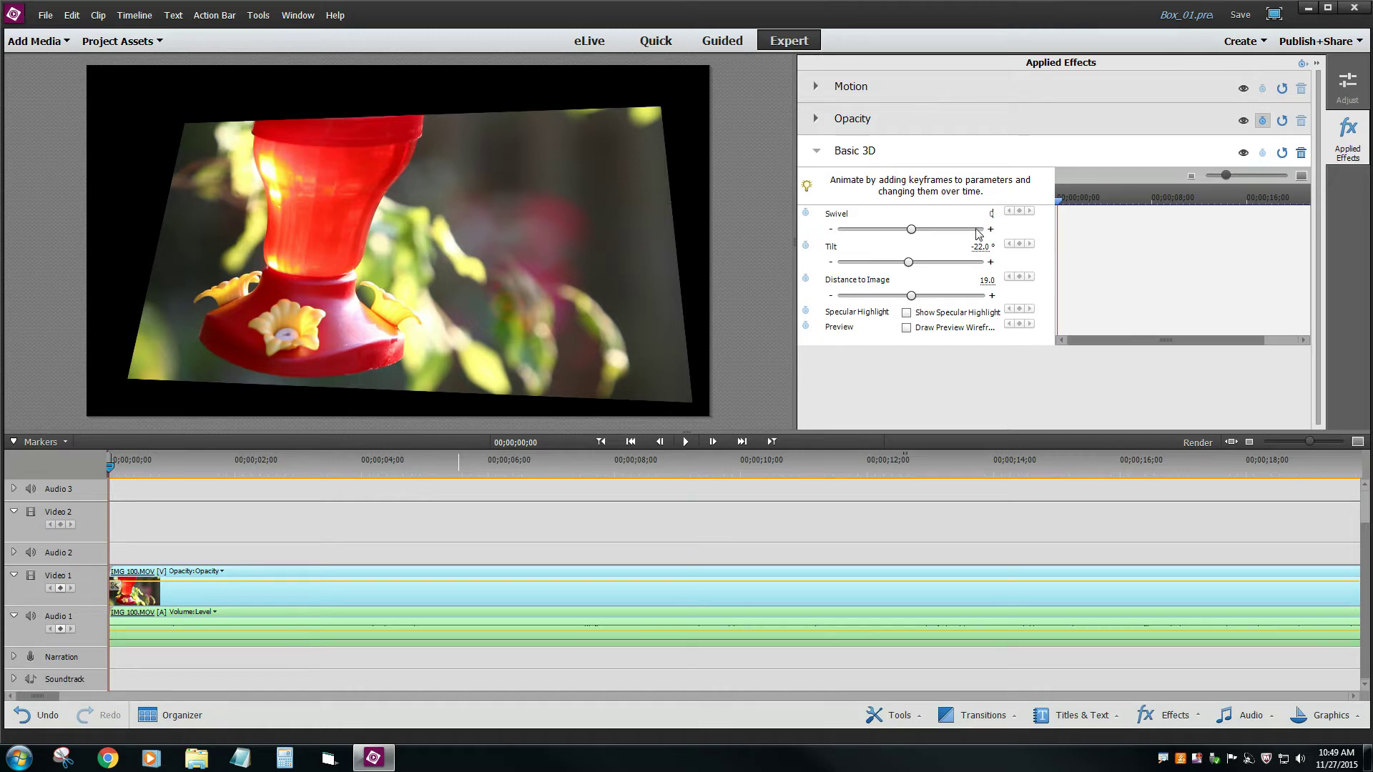
left_click(977, 245)
type("0")
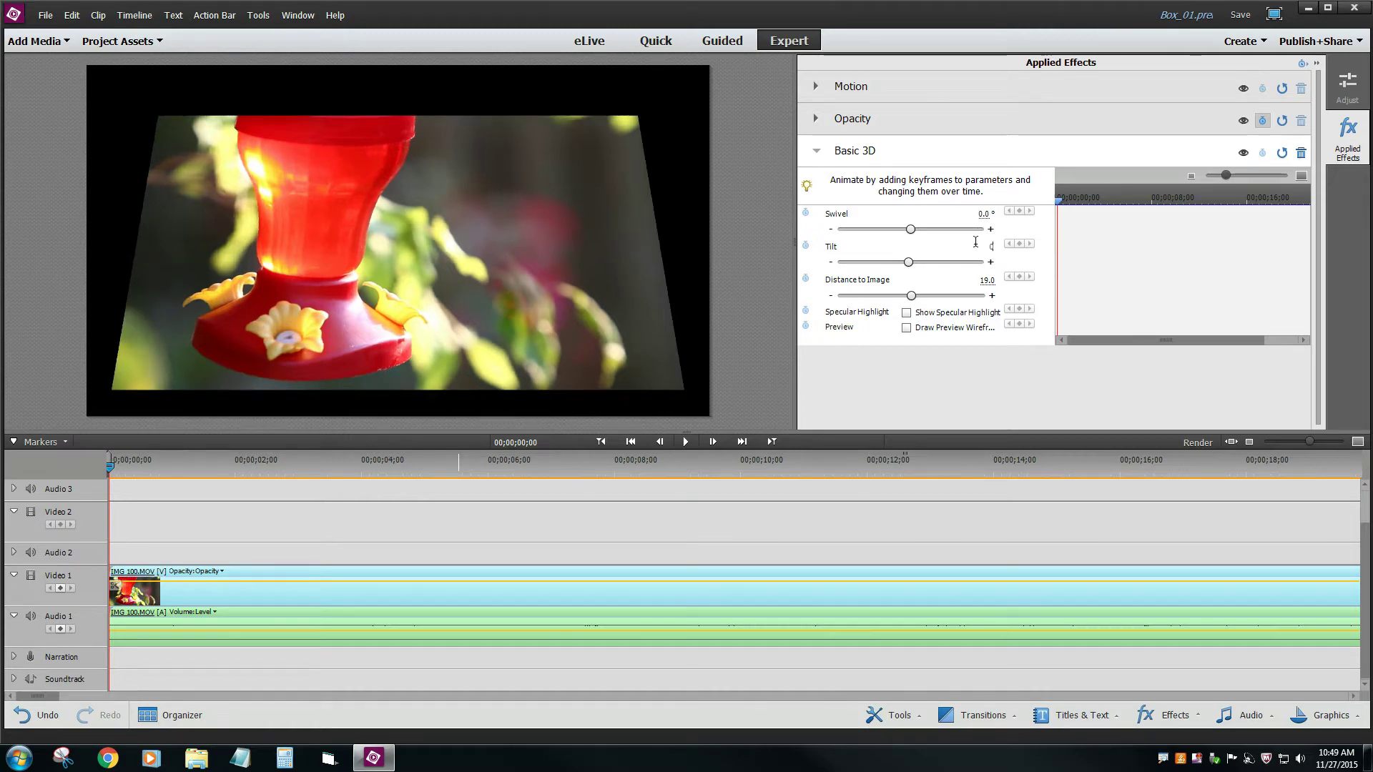
left_click(977, 276)
type("0")
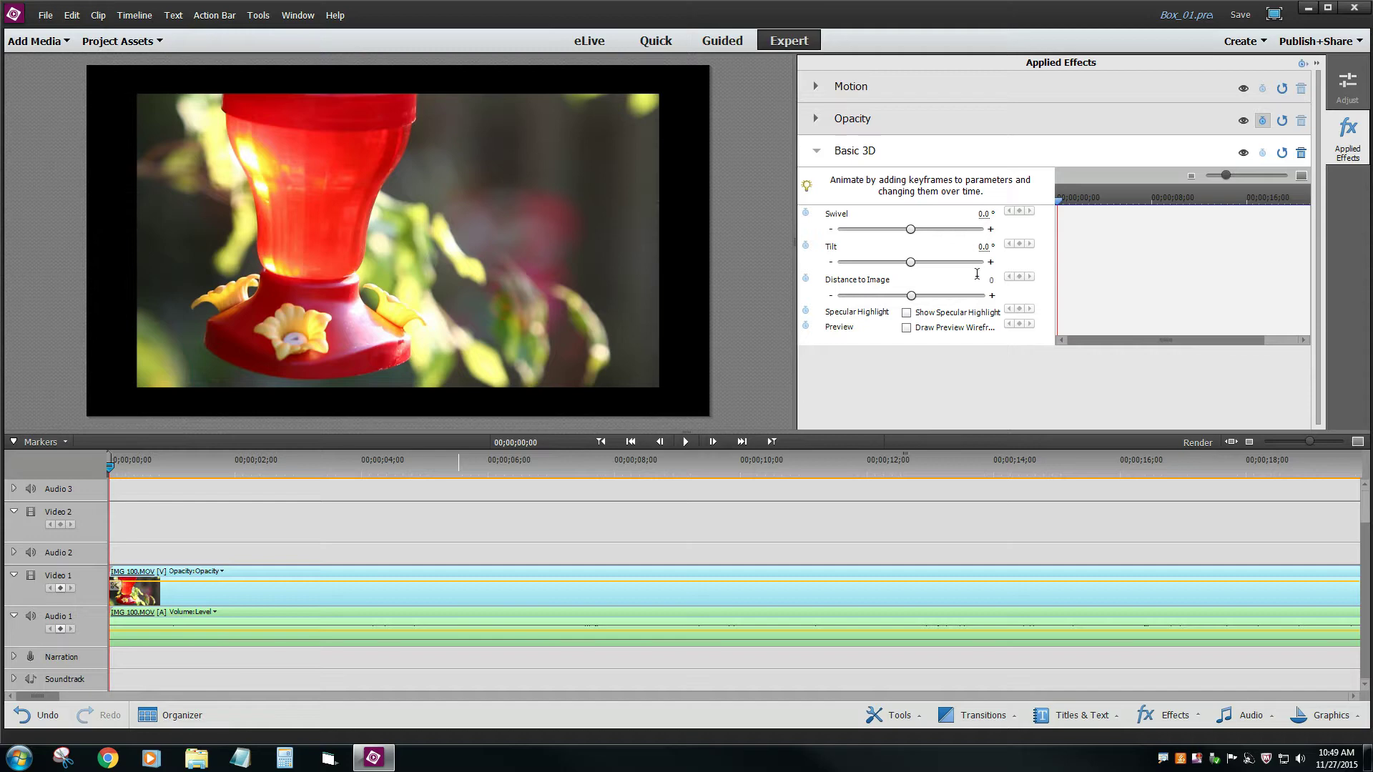
key("Return")
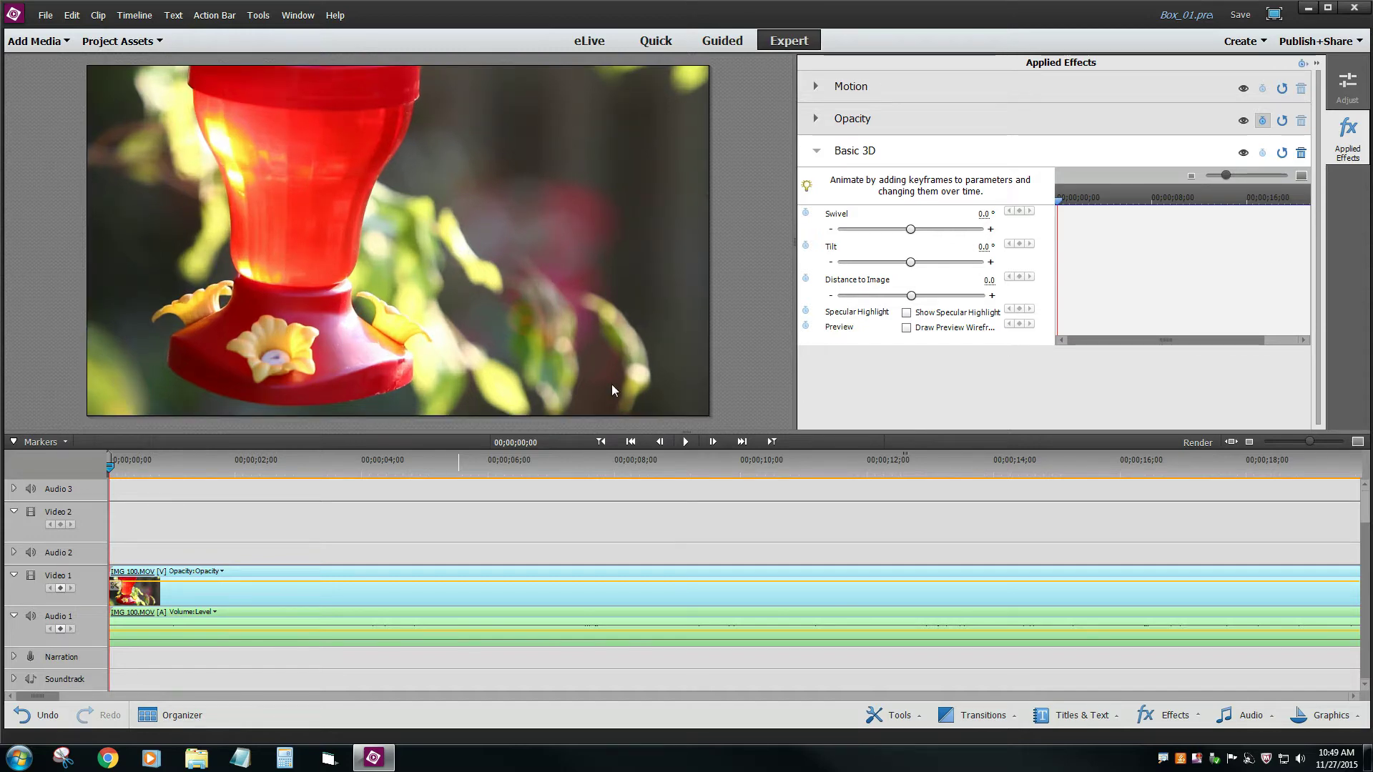
left_click(687, 441)
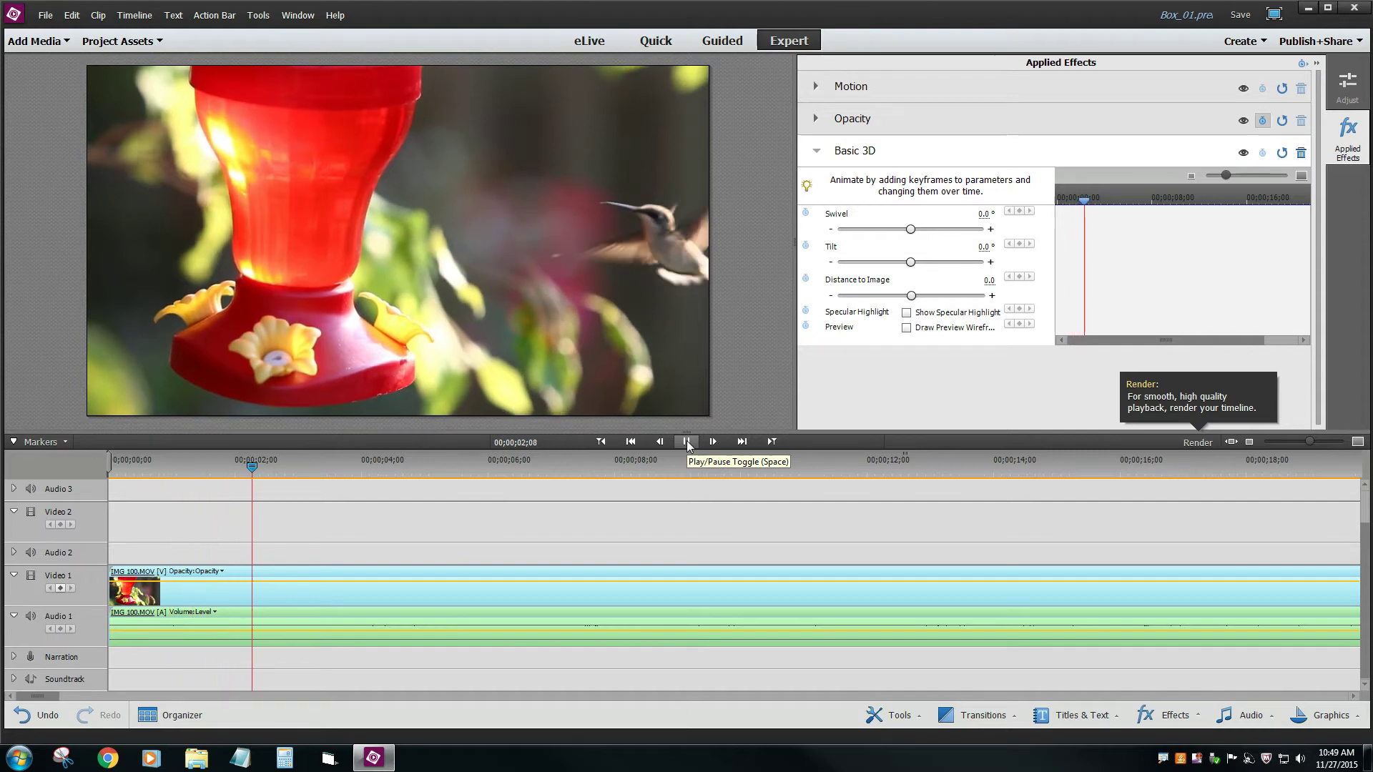
left_click(687, 440)
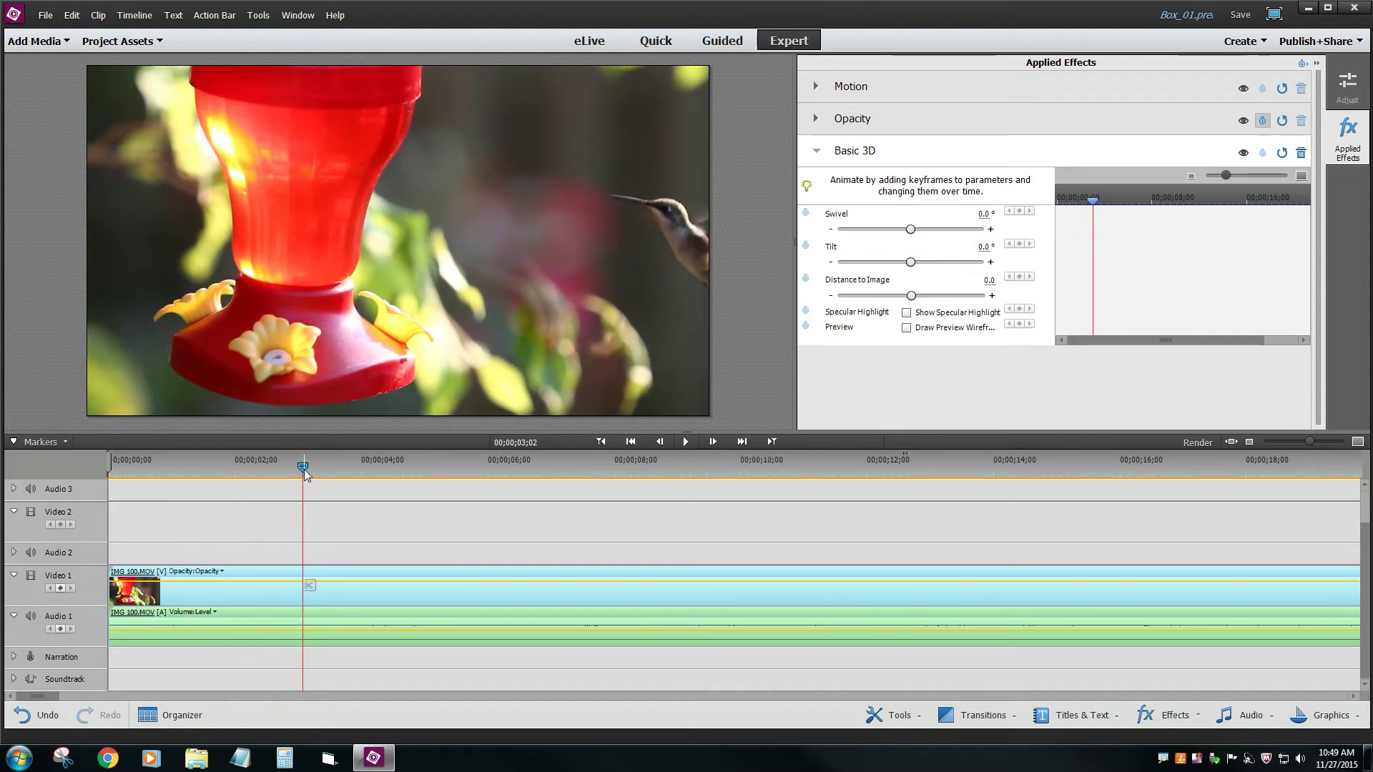
left_click_drag(304, 468, 256, 470)
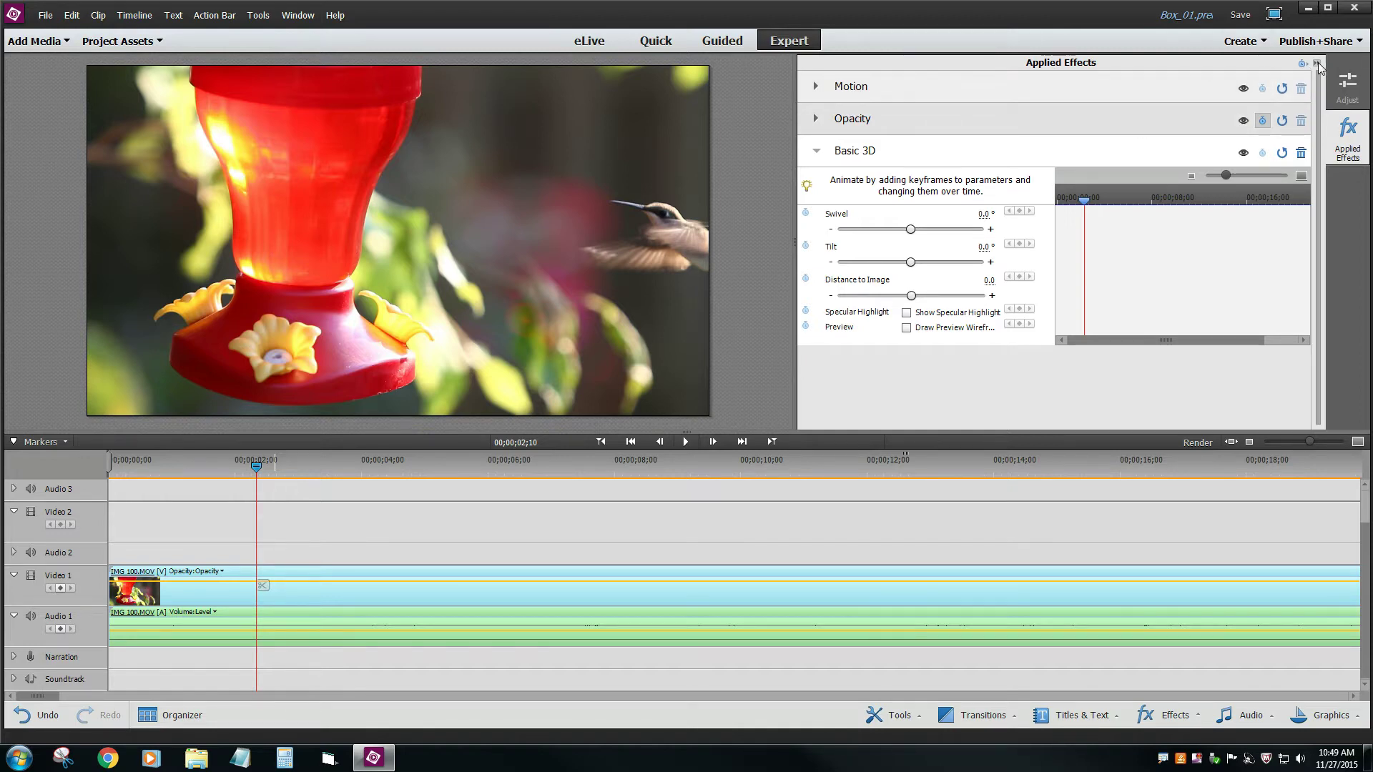
left_click(1347, 134)
left_click(1347, 135)
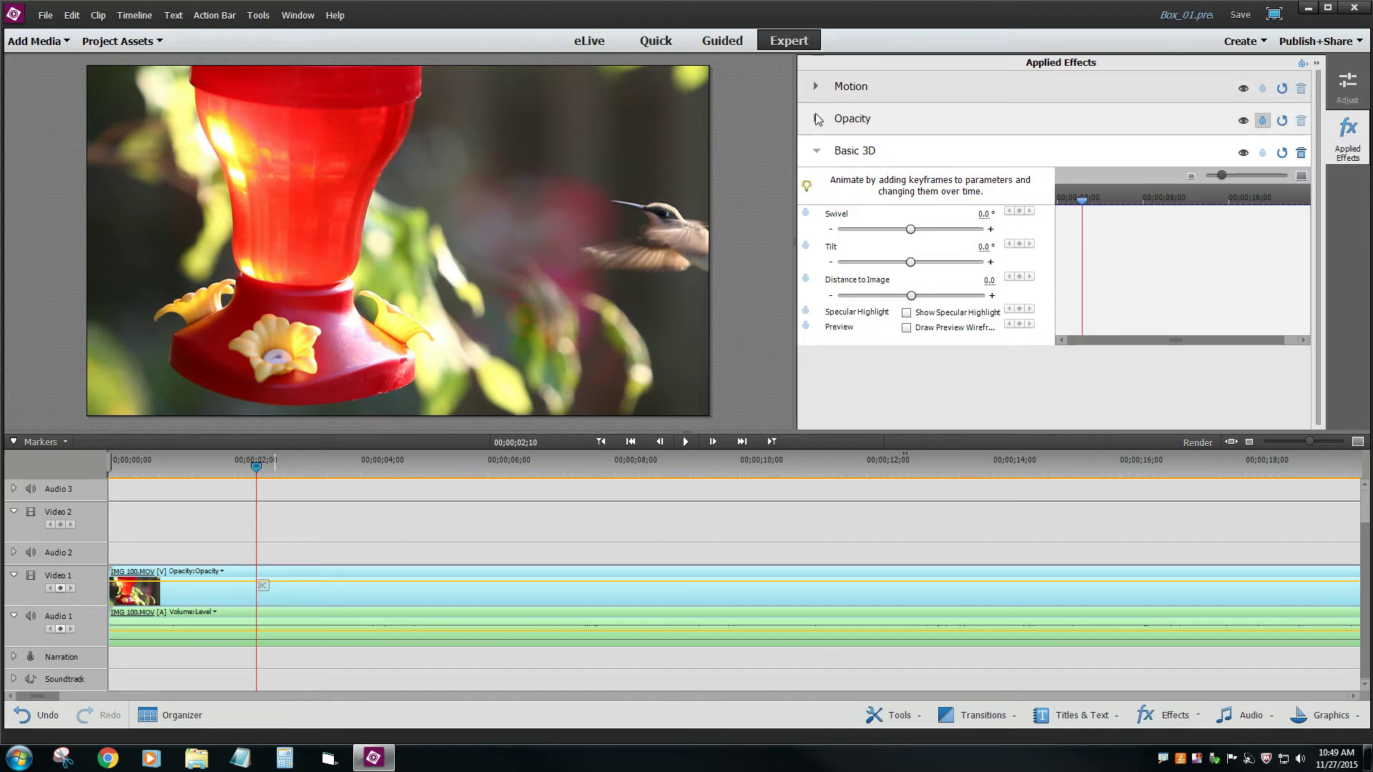
left_click(816, 152)
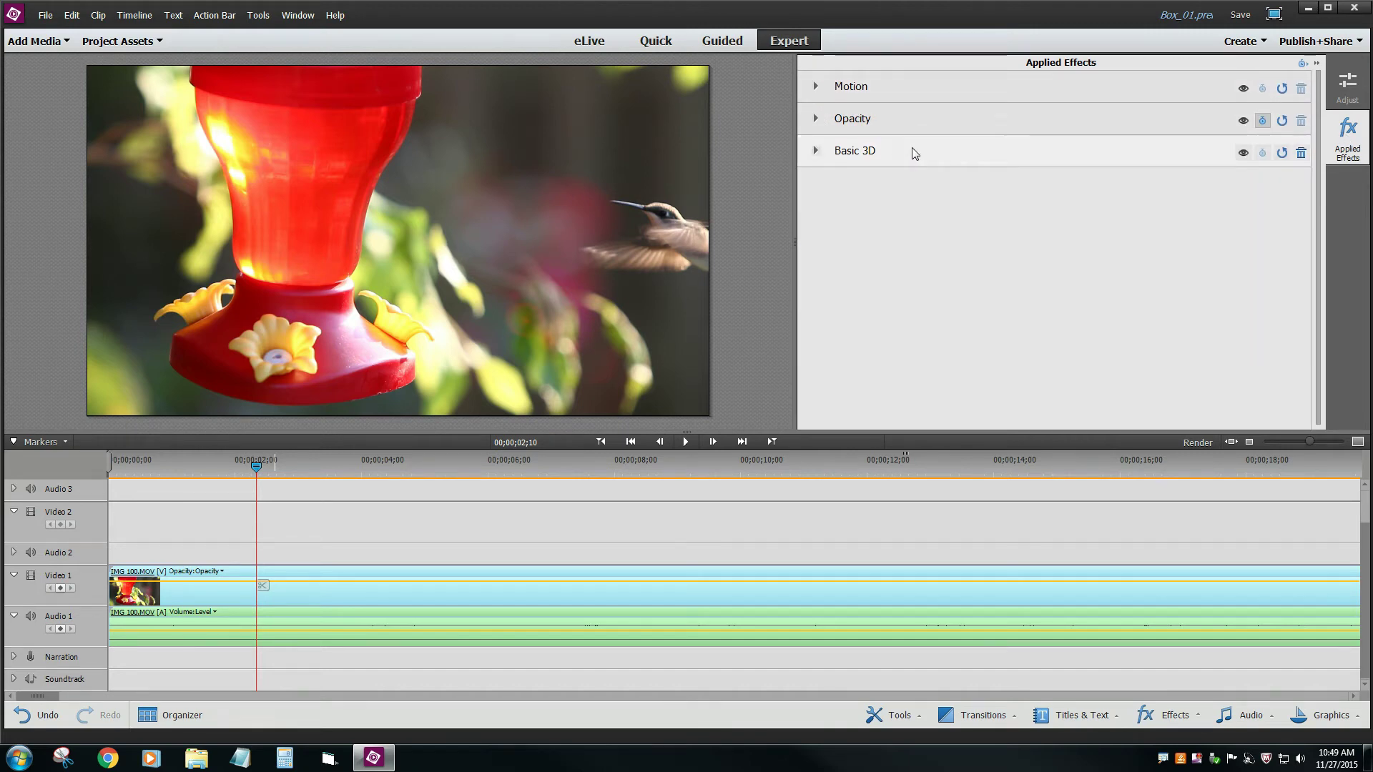
left_click(817, 152)
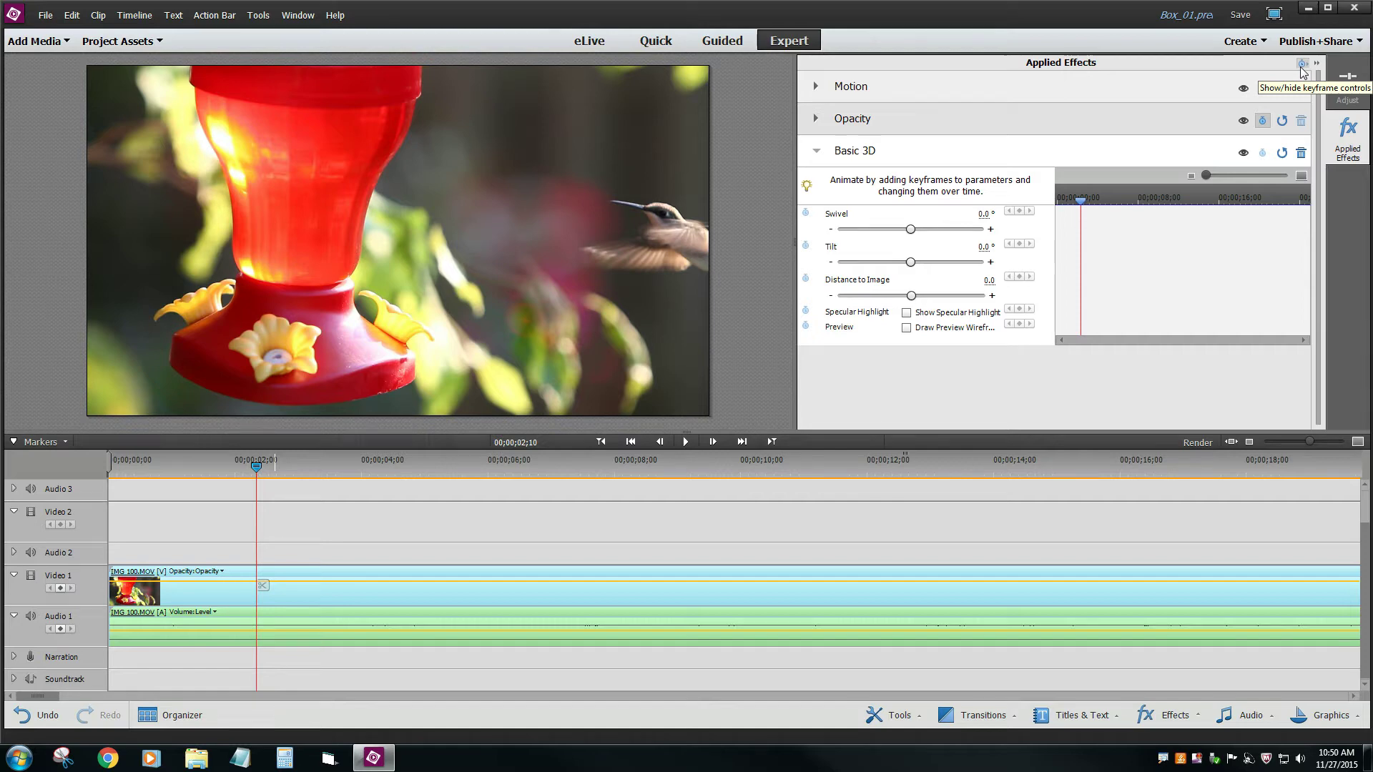
left_click(1303, 65)
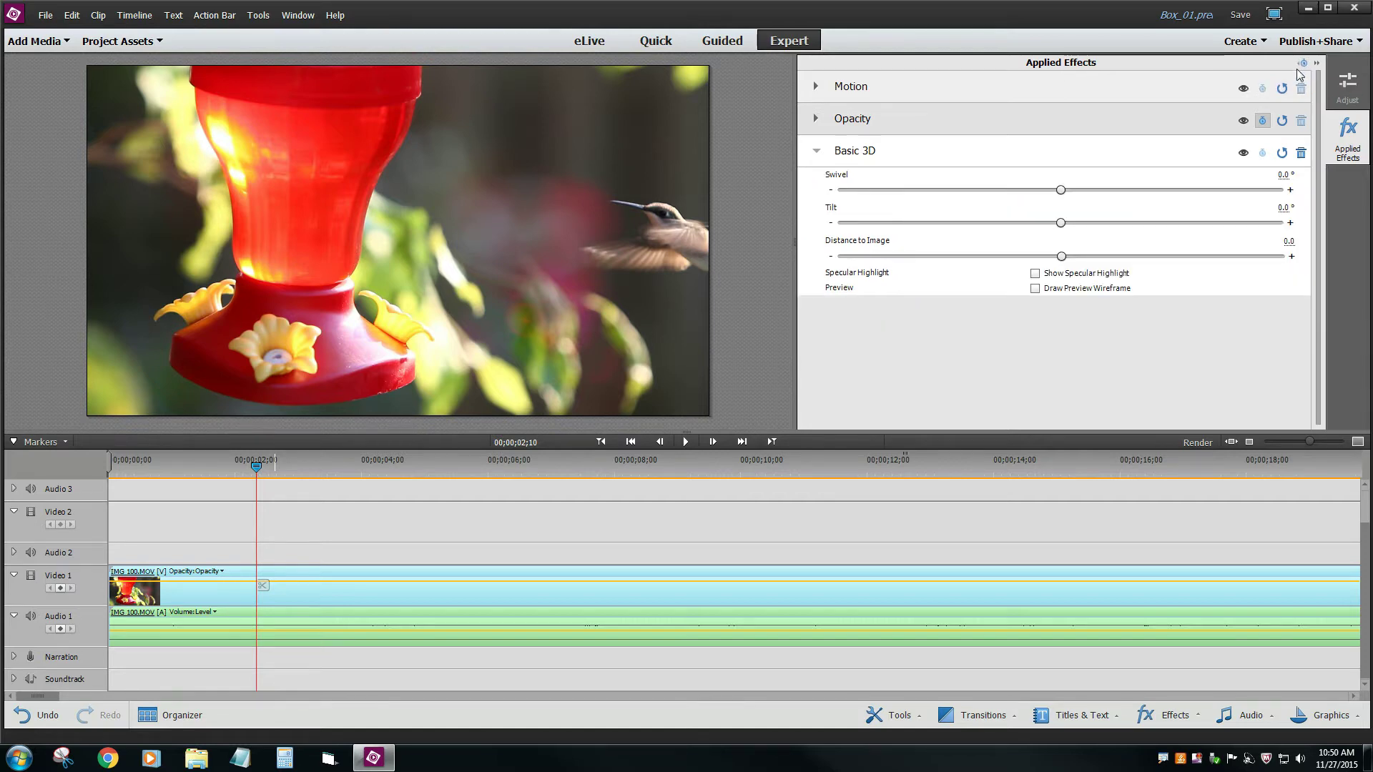
- Add starting keyframes for Swivel, Tilt and Distance to Image, then move to about 7 seconds
left_click(1303, 64)
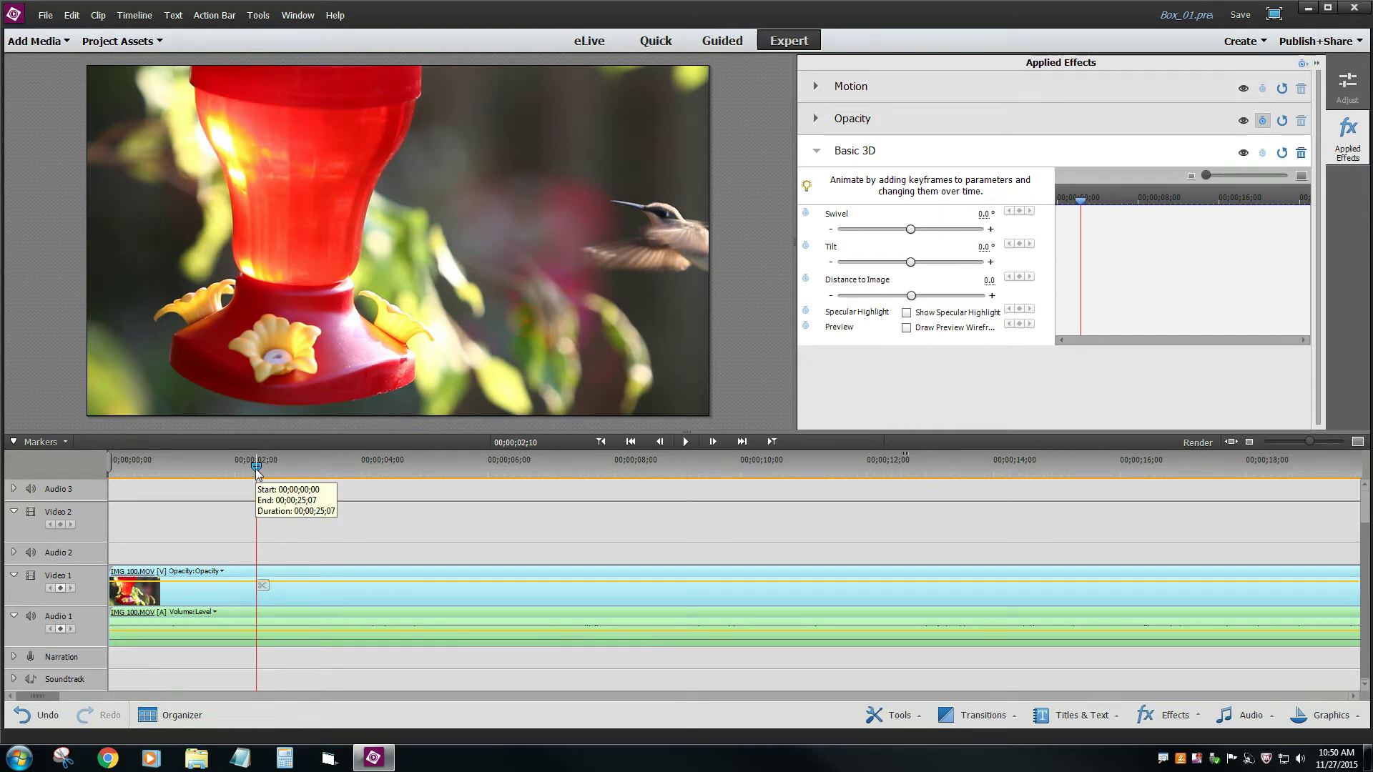
left_click(806, 213)
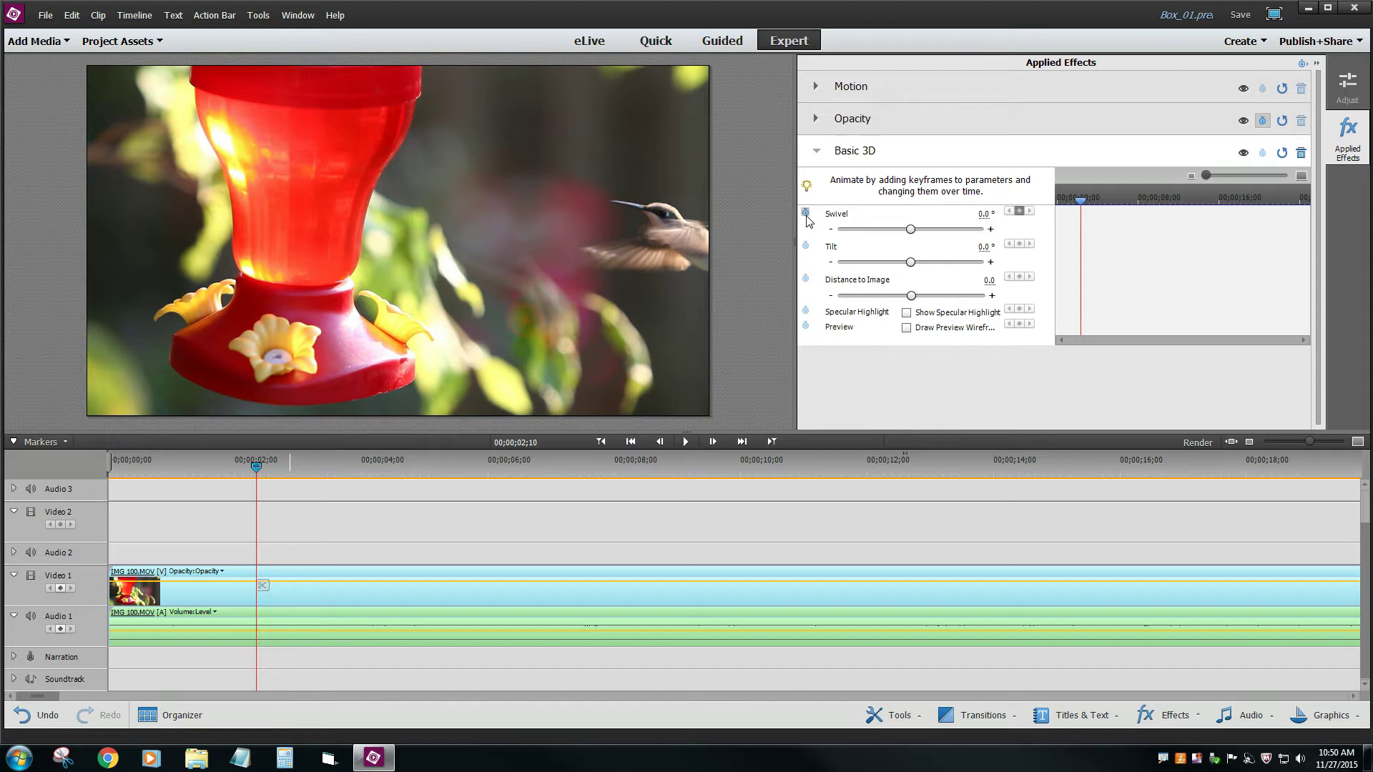
left_click(806, 246)
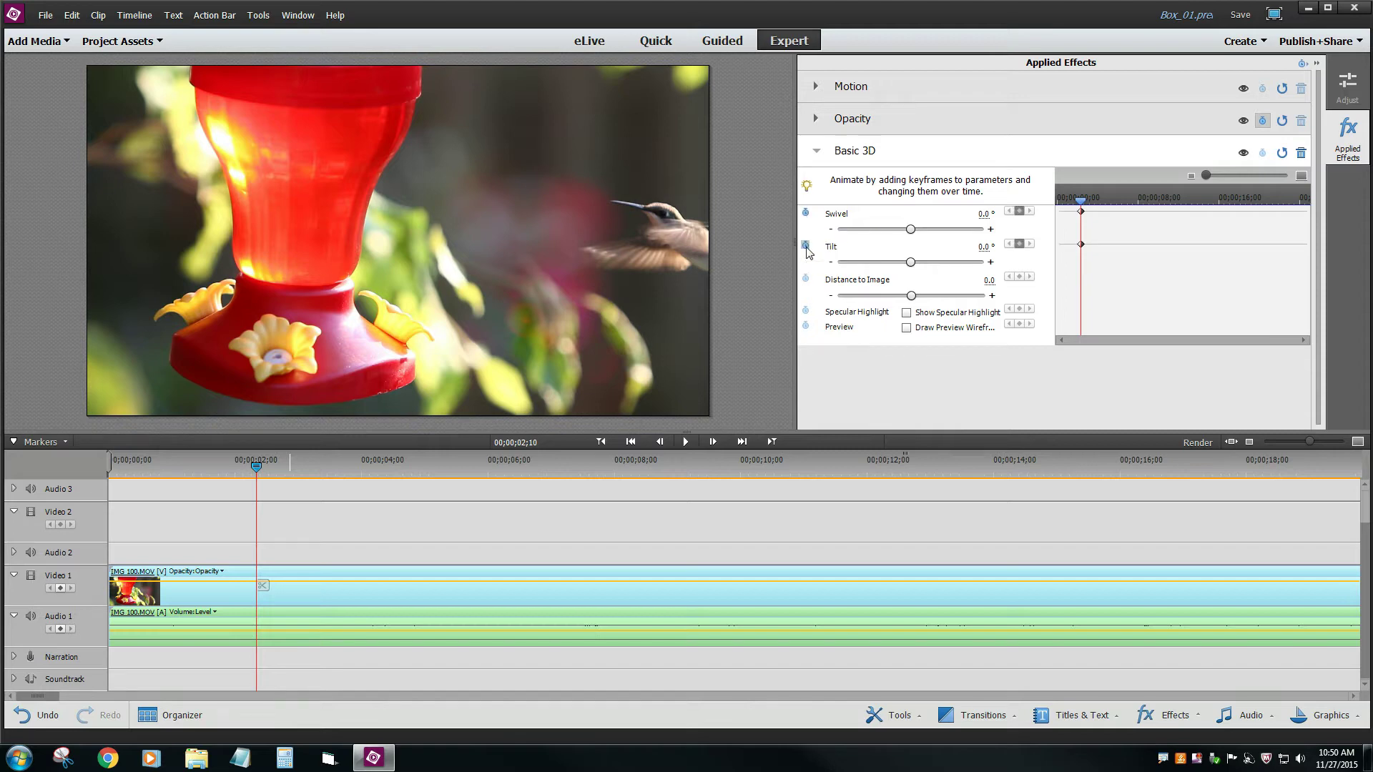
left_click(806, 279)
left_click_drag(1080, 206, 1133, 205)
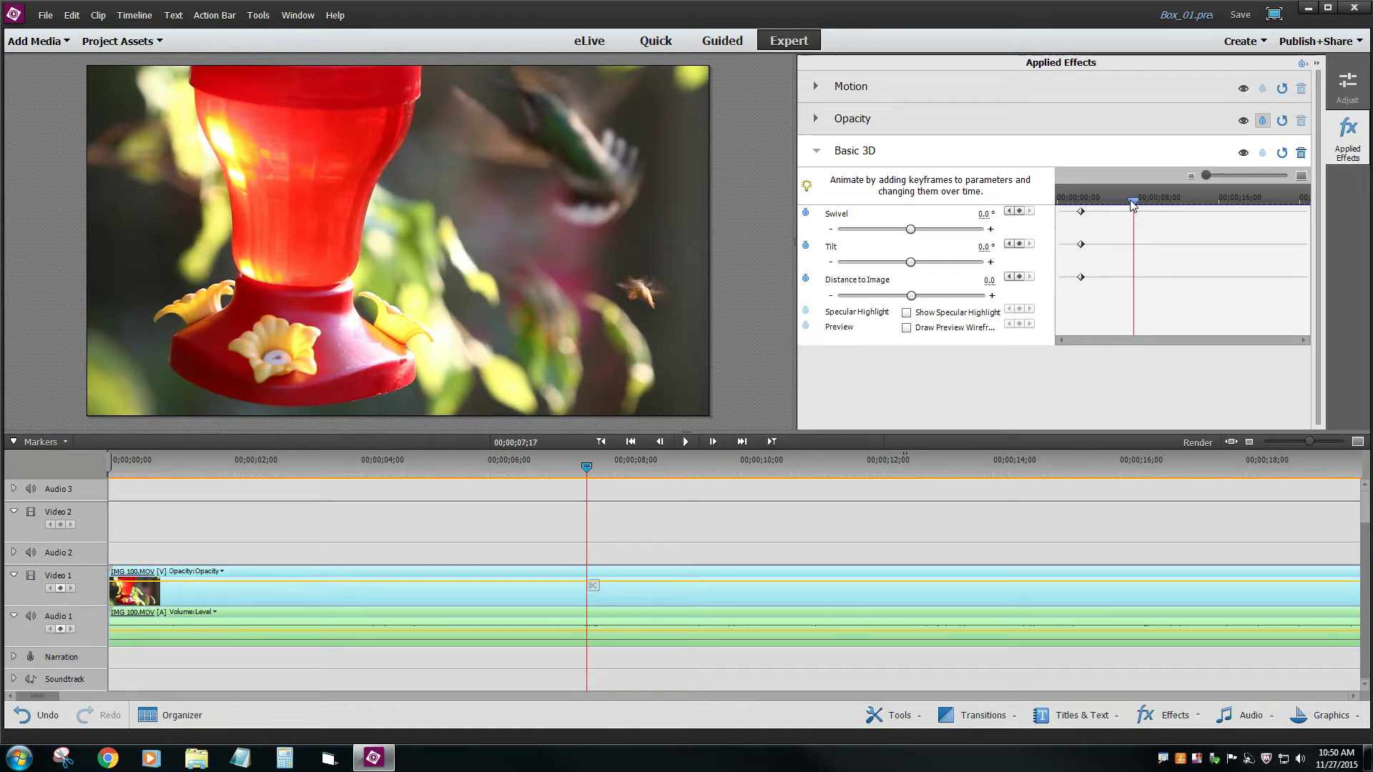
- Keyframe Swivel at -45 and enter 100 for Distance to Image at 07;17
left_click(986, 213)
type("-45")
key("Return")
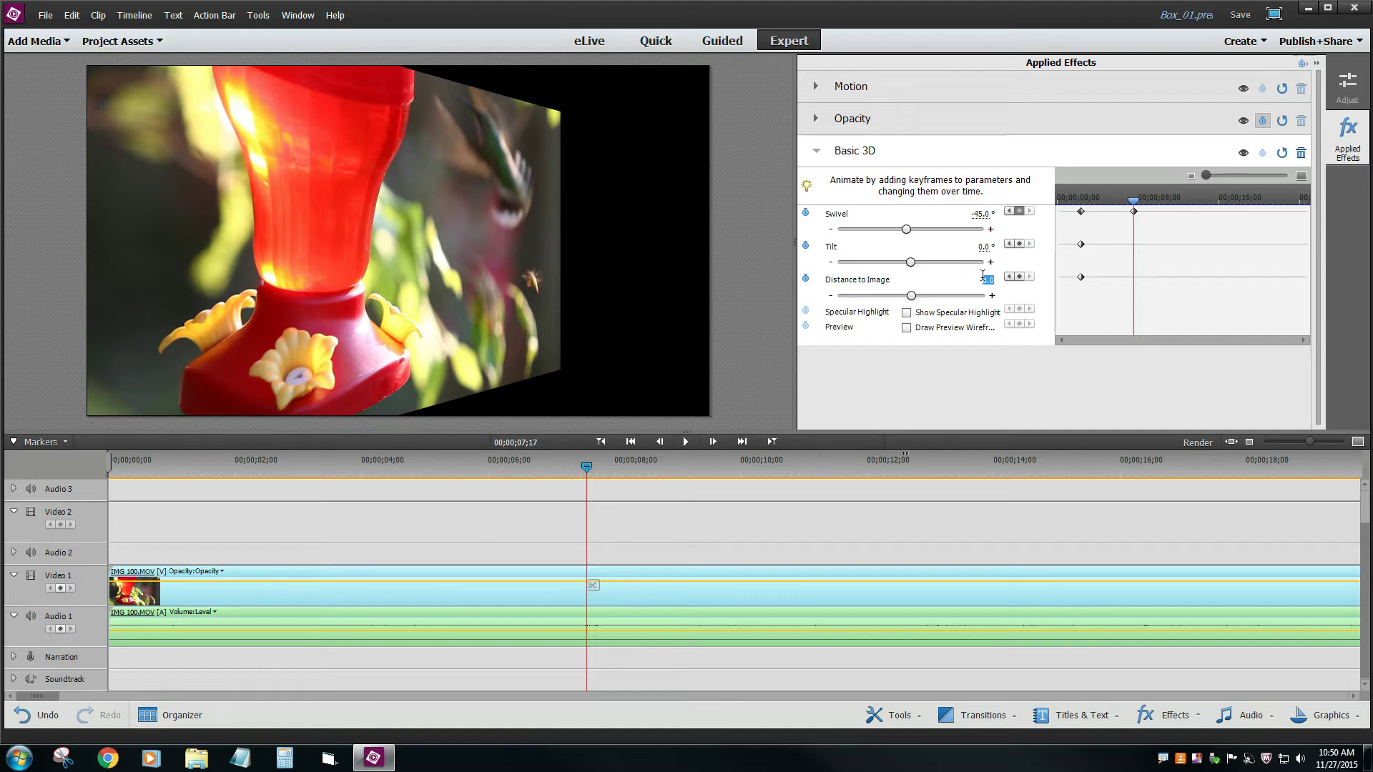
left_click(985, 281)
type("100")
key("Return")
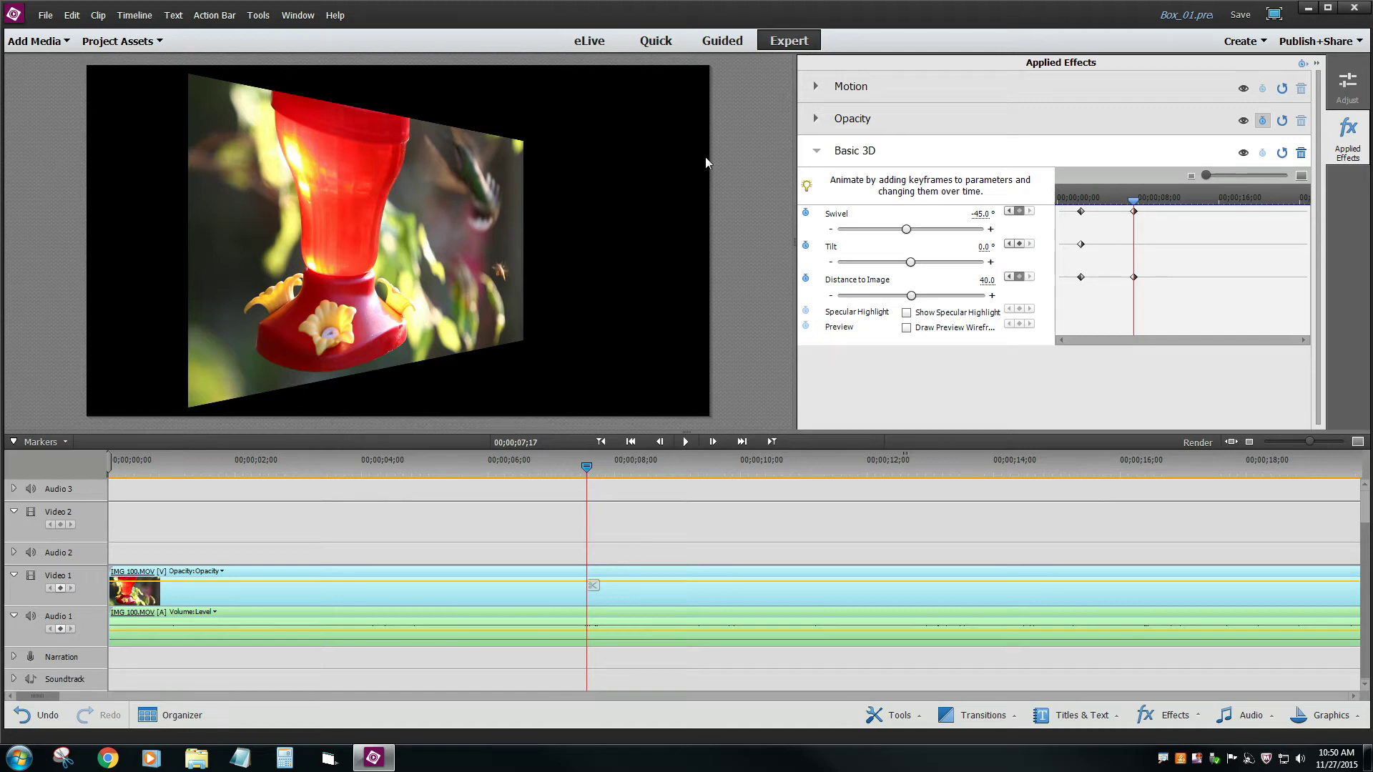
- Keyframe Motion Position at the clip start and set Position X to 1600 later
left_click(818, 151)
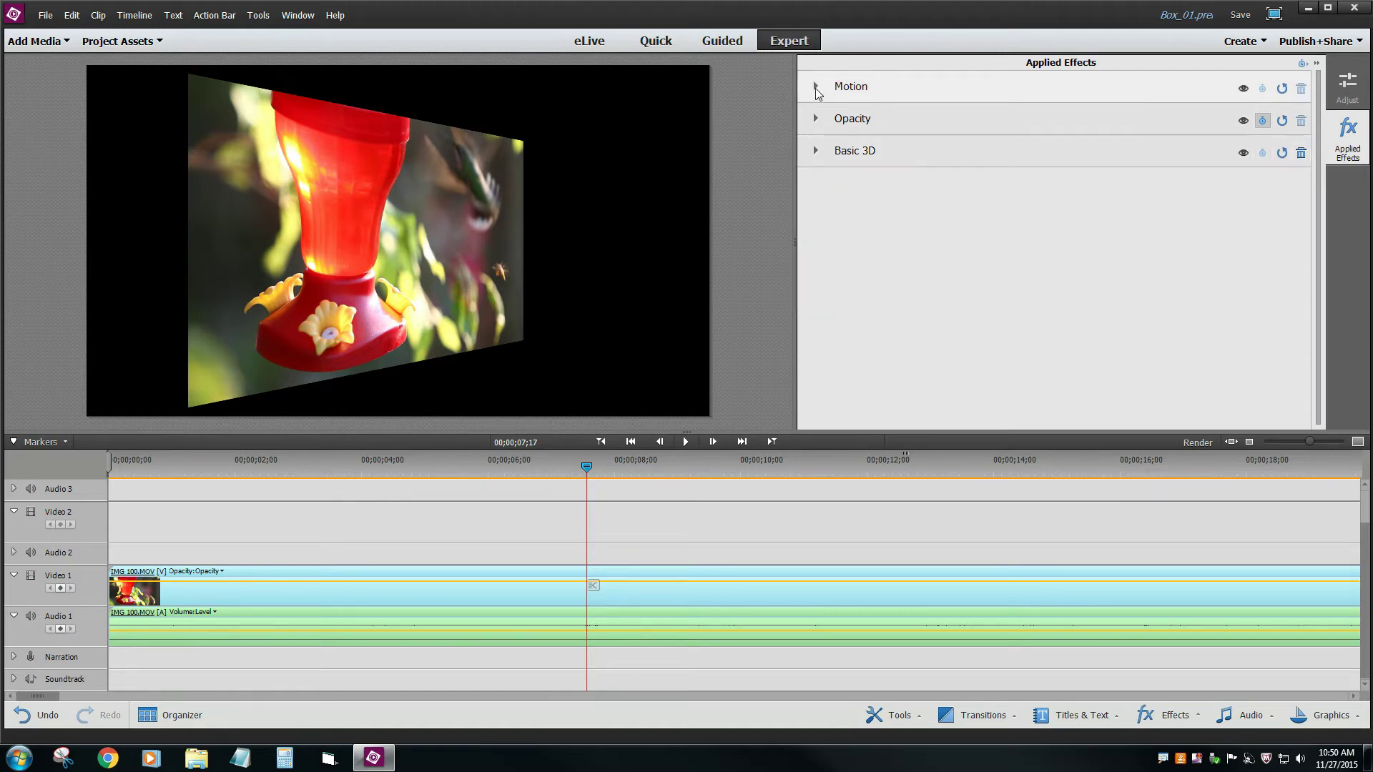
left_click(815, 88)
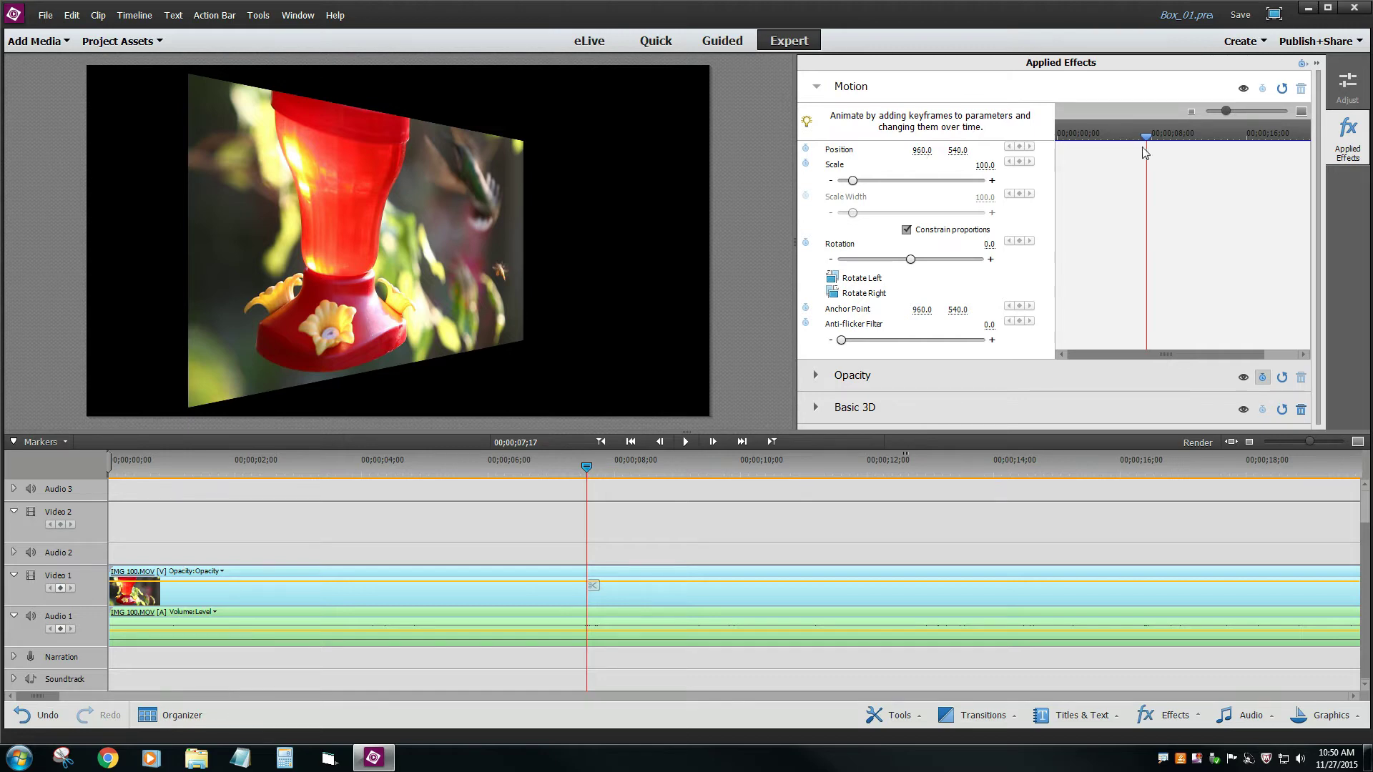
left_click_drag(1147, 137, 1037, 143)
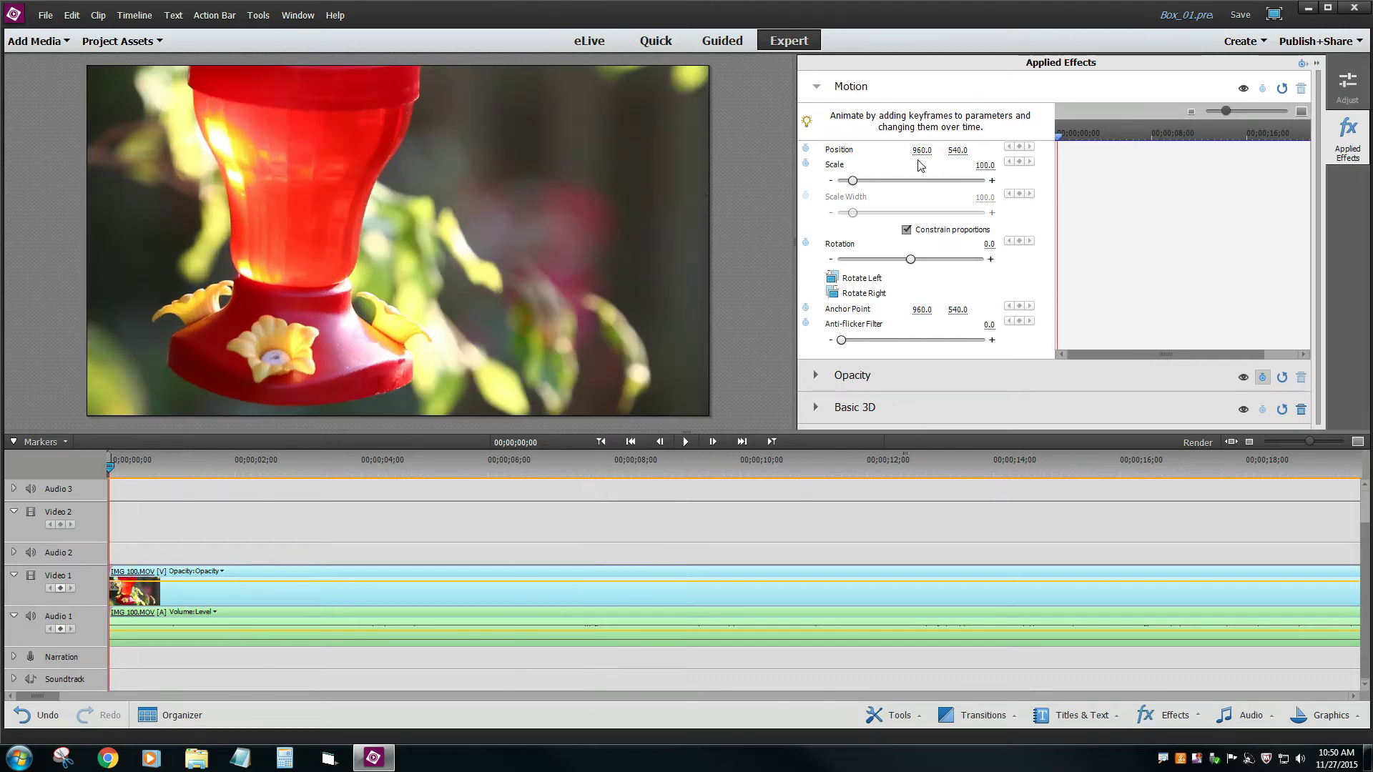
left_click(805, 148)
left_click_drag(1060, 141, 1156, 137)
left_click(924, 150)
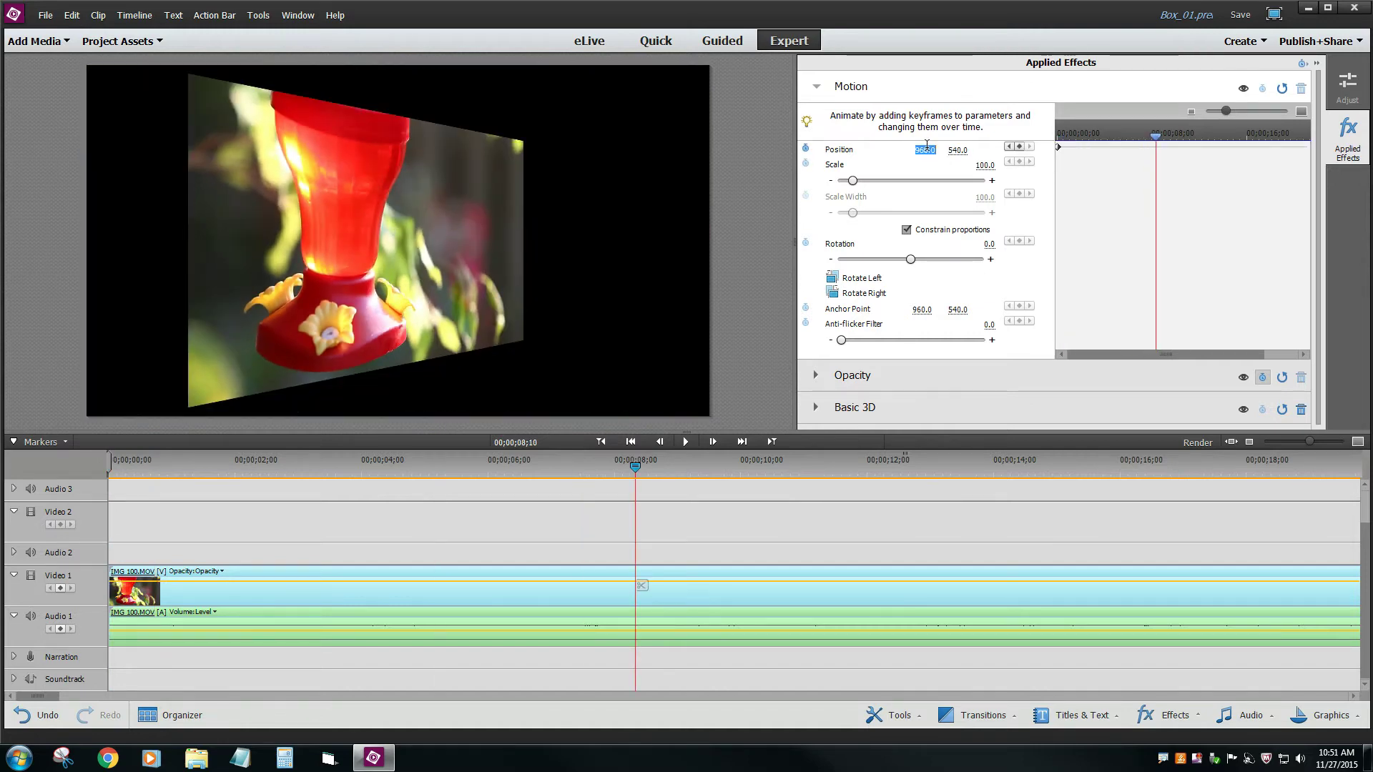
type("1600")
key("Return")
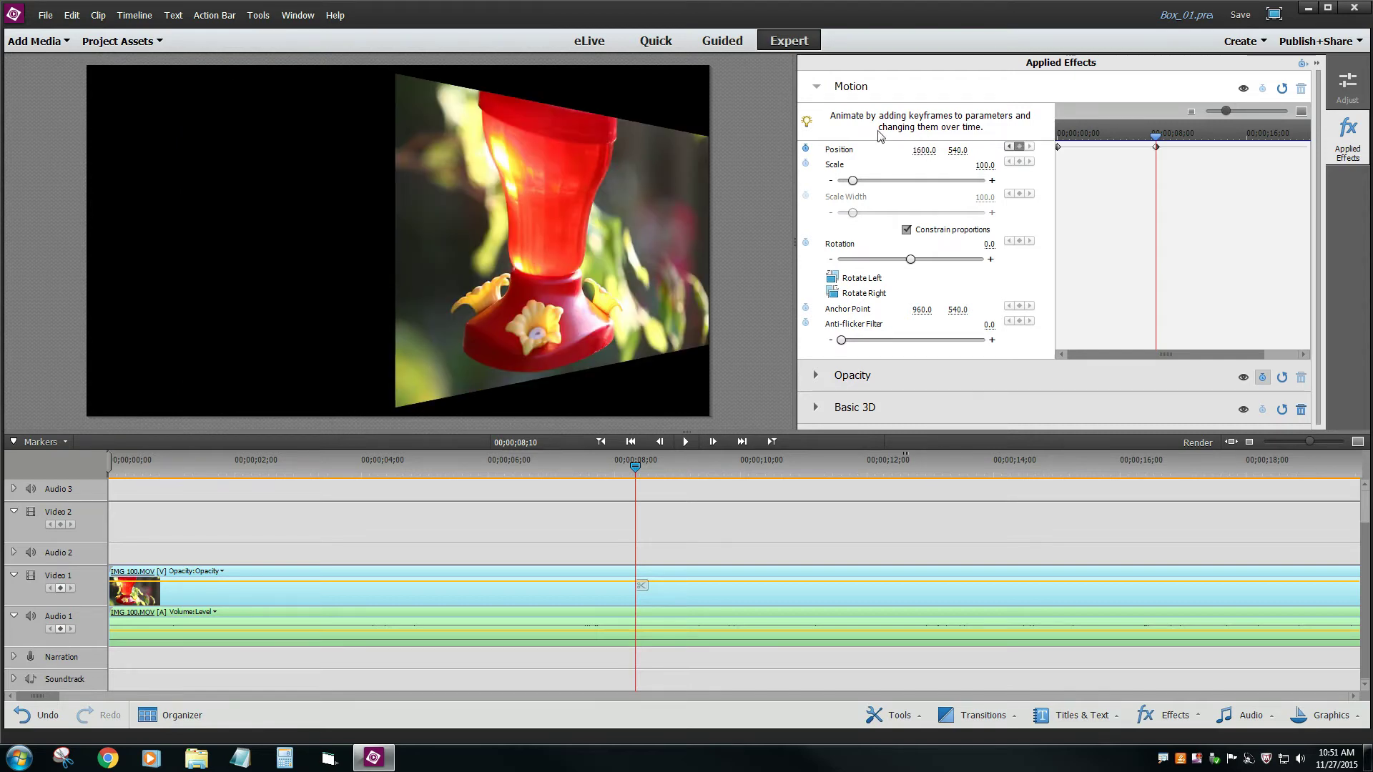
- Align the end Position keyframe with the 07;17 Swivel keyframe
mouse_move(1156, 136)
left_mouse_down()
mouse_move(1052, 137)
mouse_move(1162, 143)
left_mouse_up()
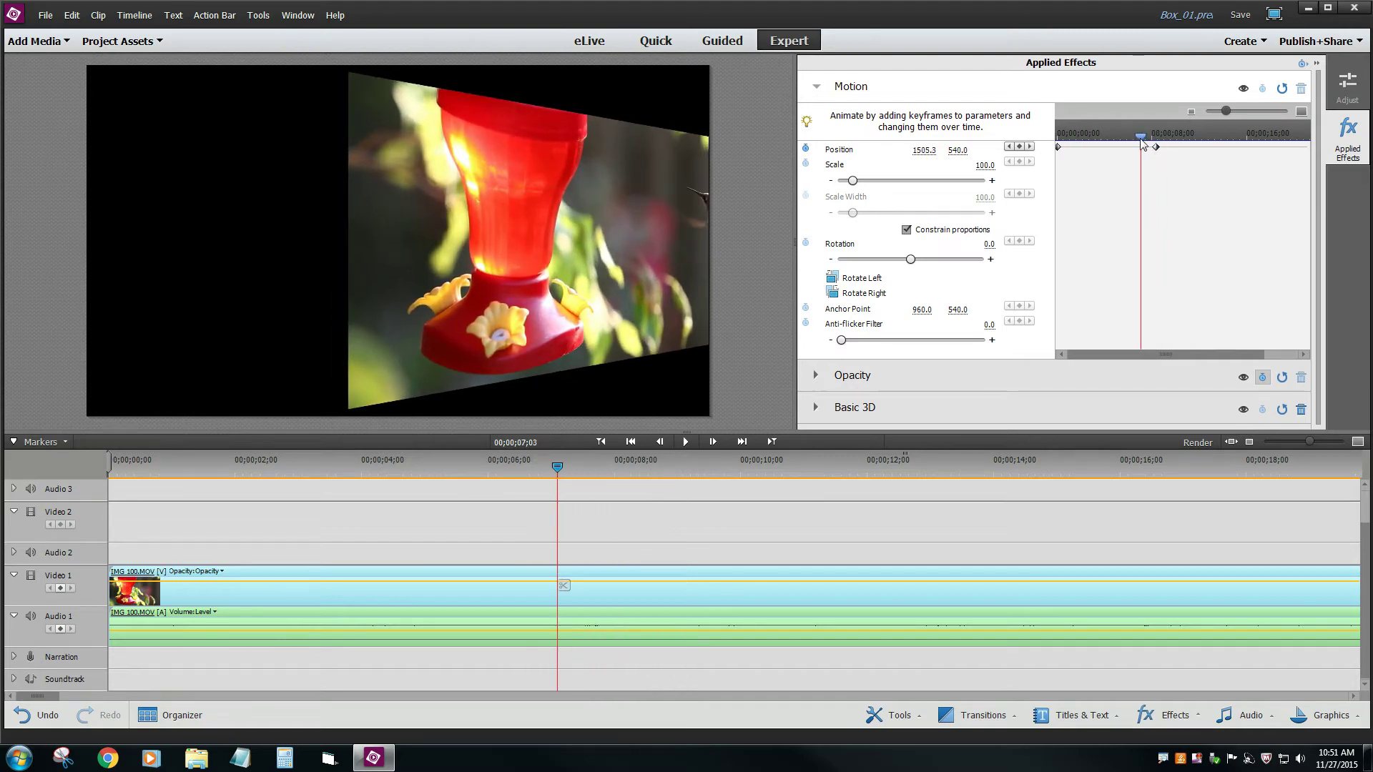
left_click_drag(1142, 143, 1138, 142)
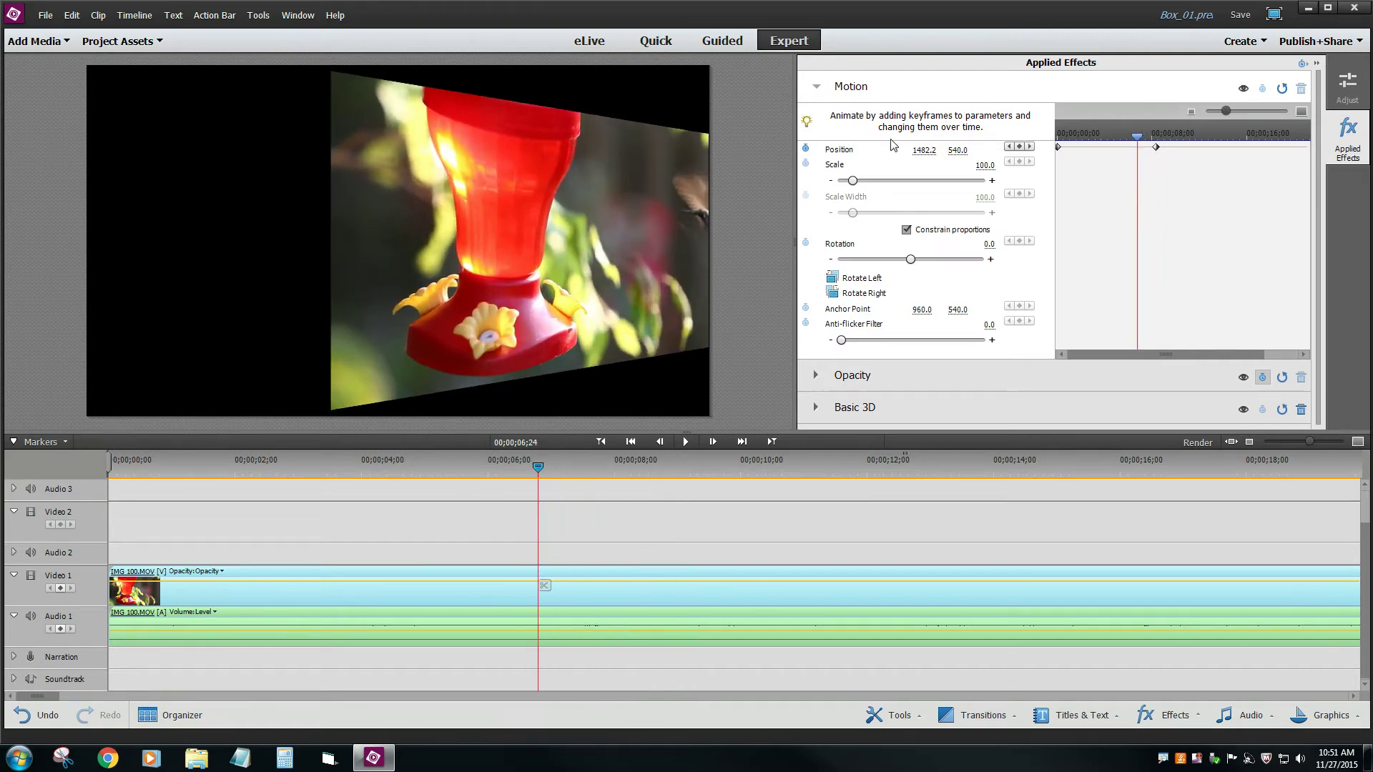
left_click(817, 88)
left_click(816, 151)
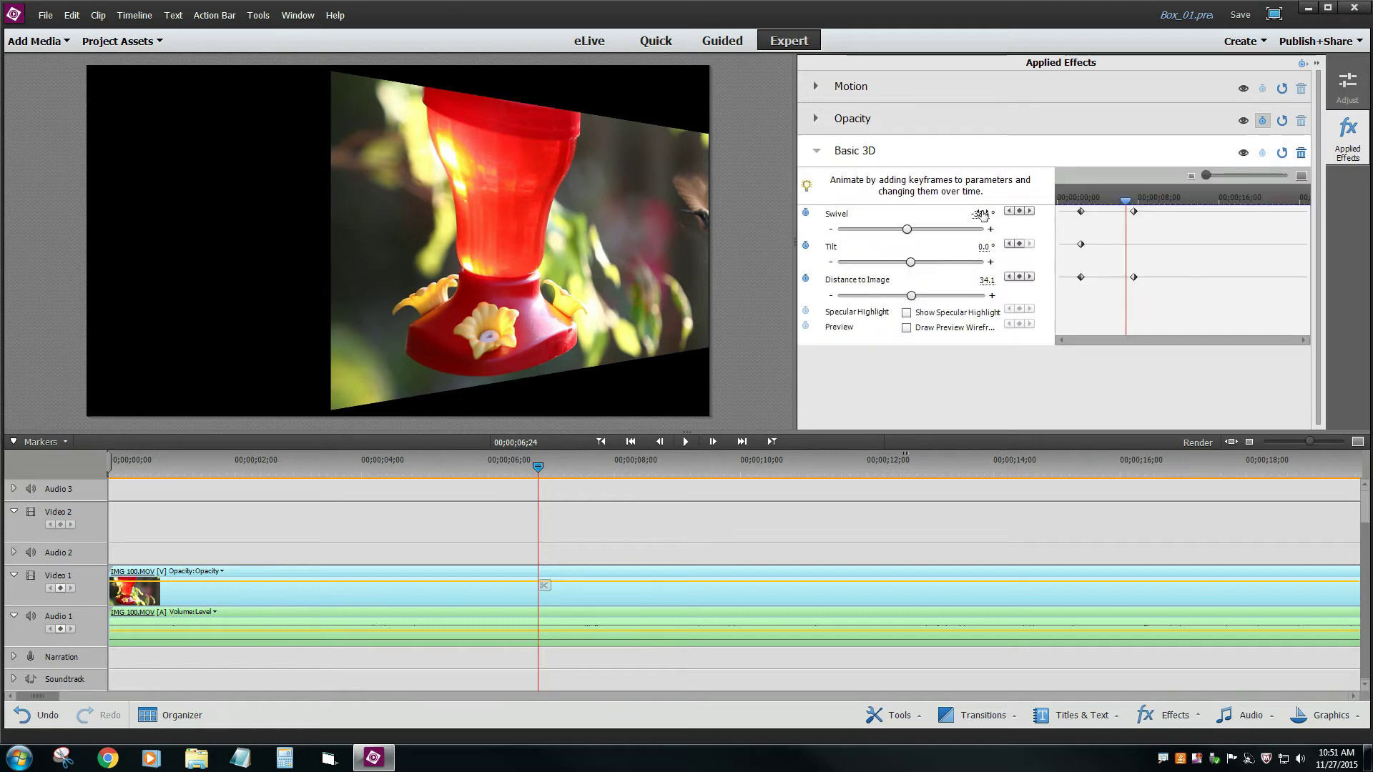
left_click(1030, 212)
left_click(1010, 211)
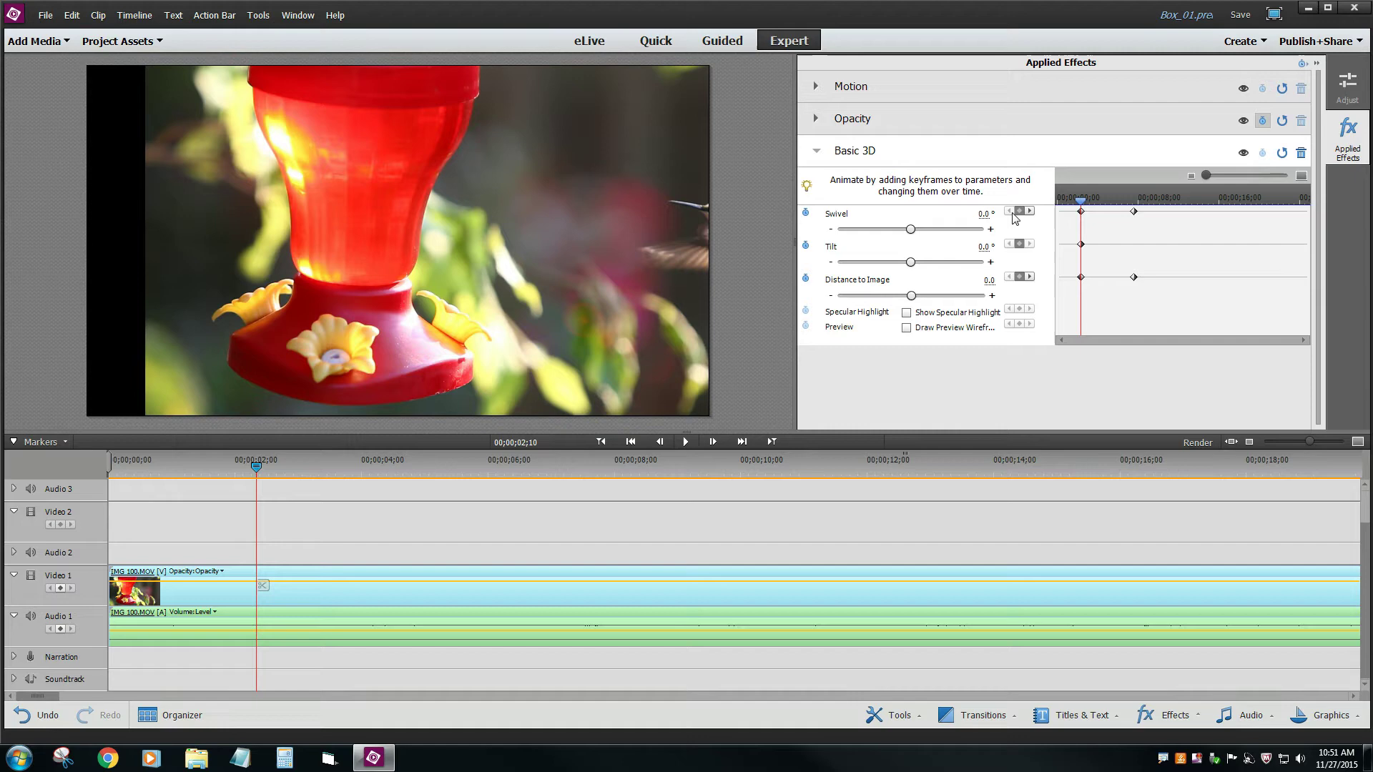
left_click(1030, 212)
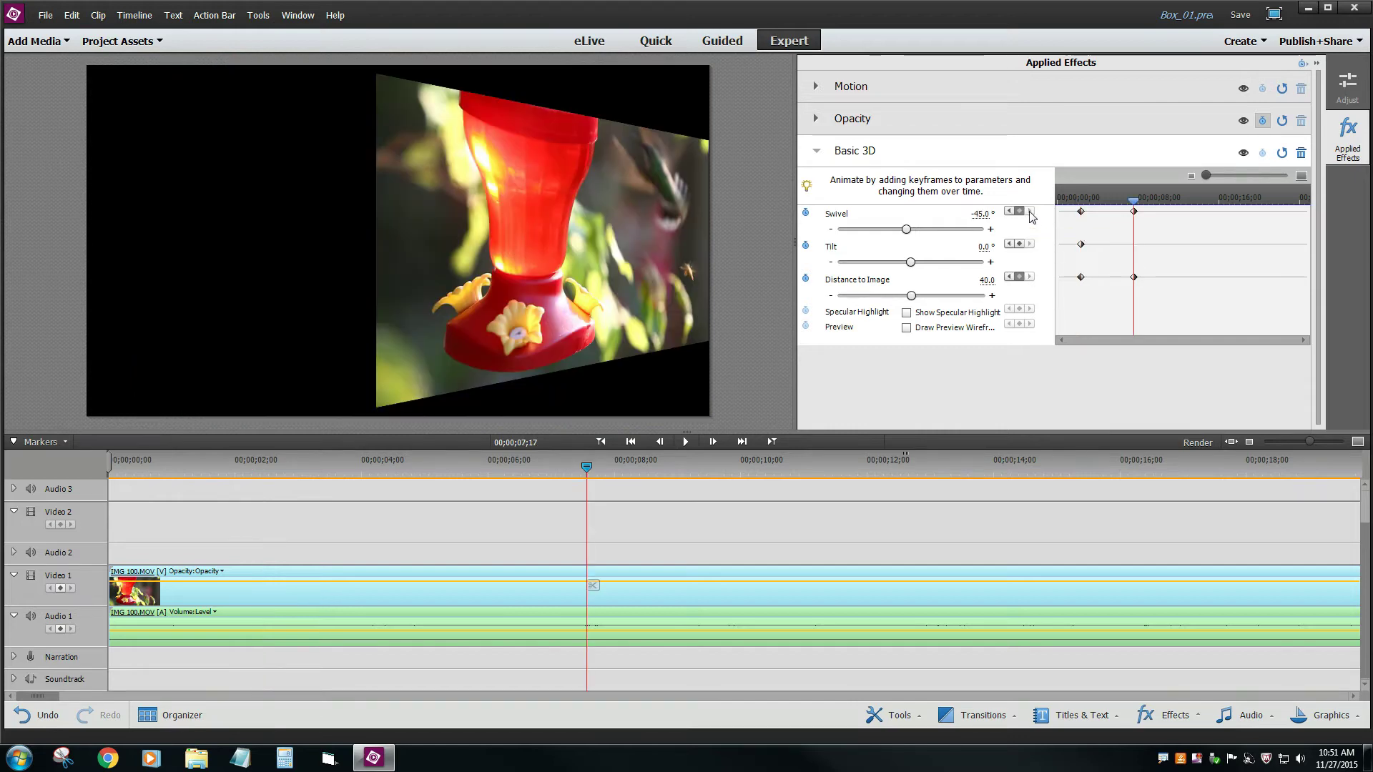
left_click(817, 86)
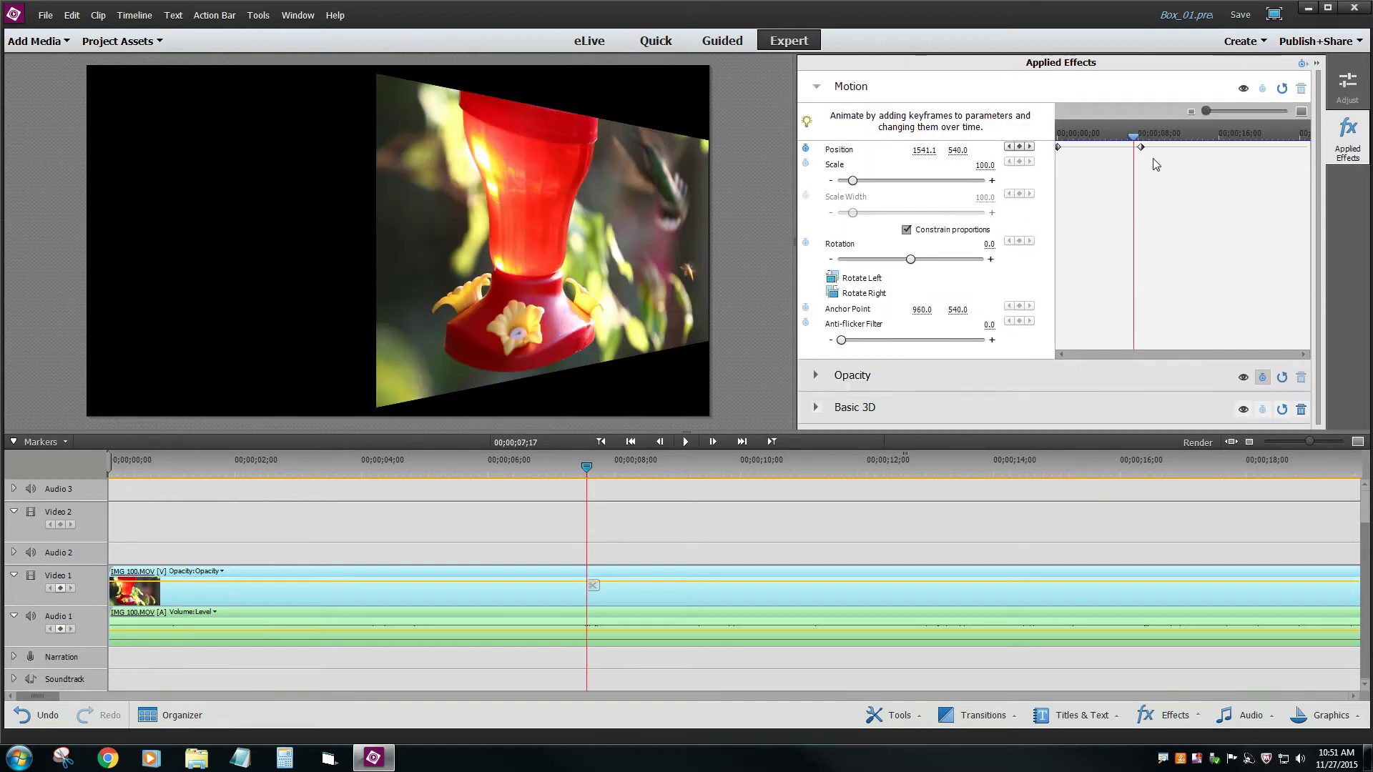
left_click_drag(1141, 148, 1134, 148)
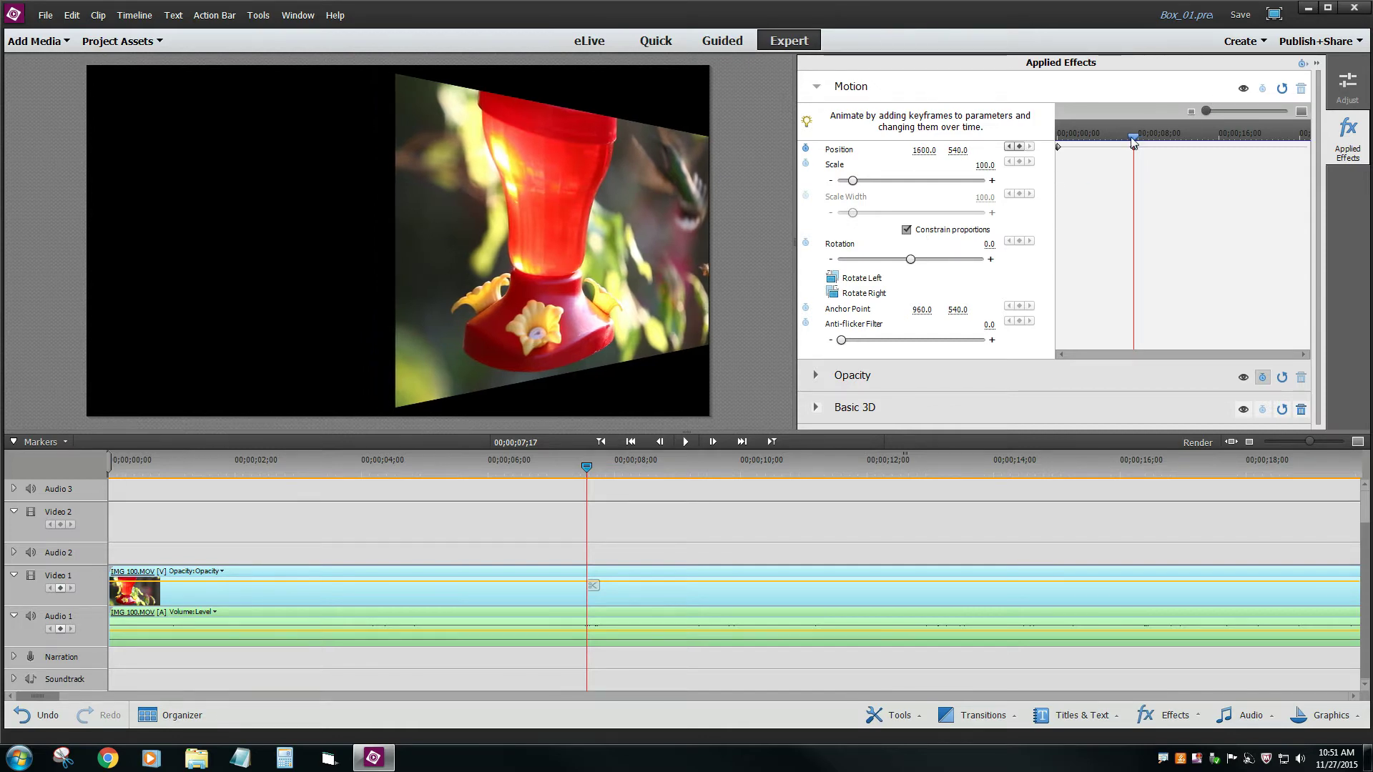
- Play back and scrub the sliding animation from the start to check it
left_click_drag(1133, 140, 1059, 138)
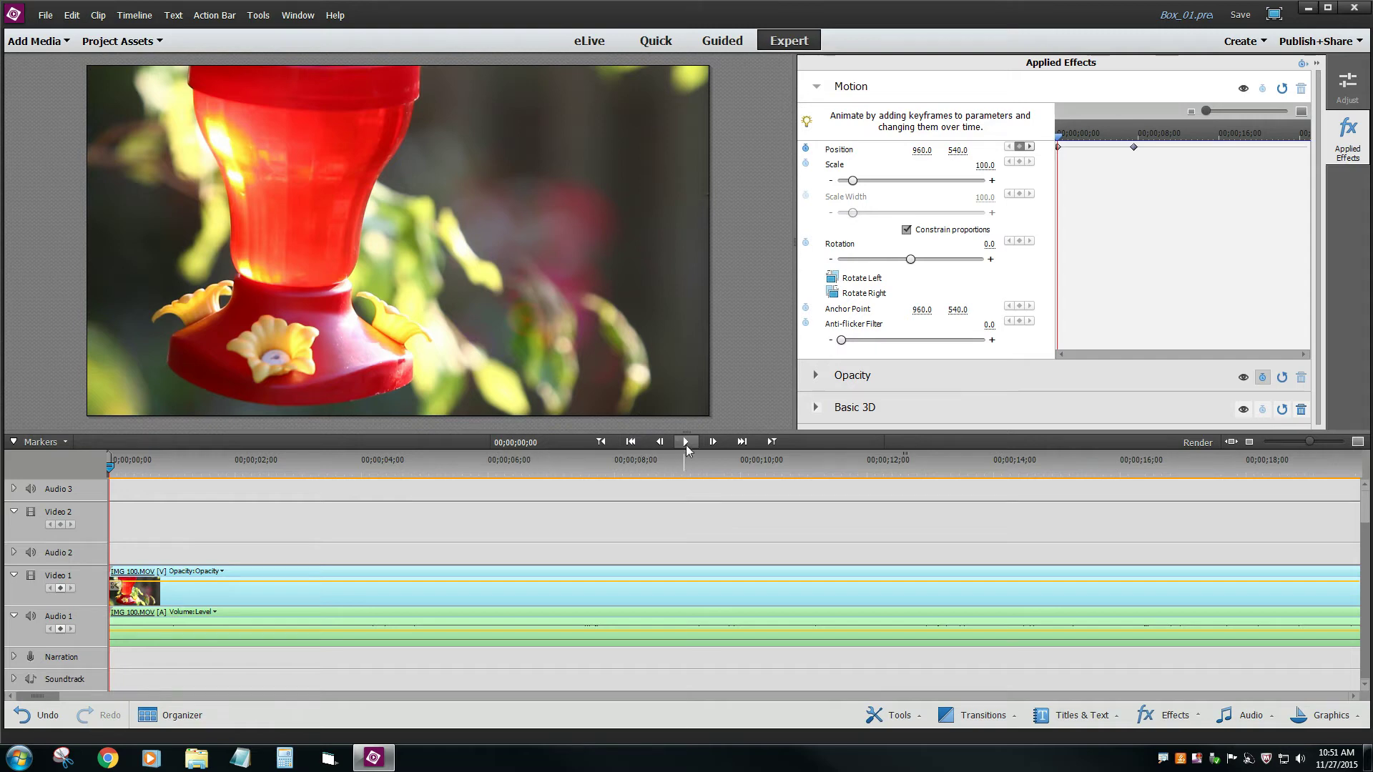
left_click(686, 442)
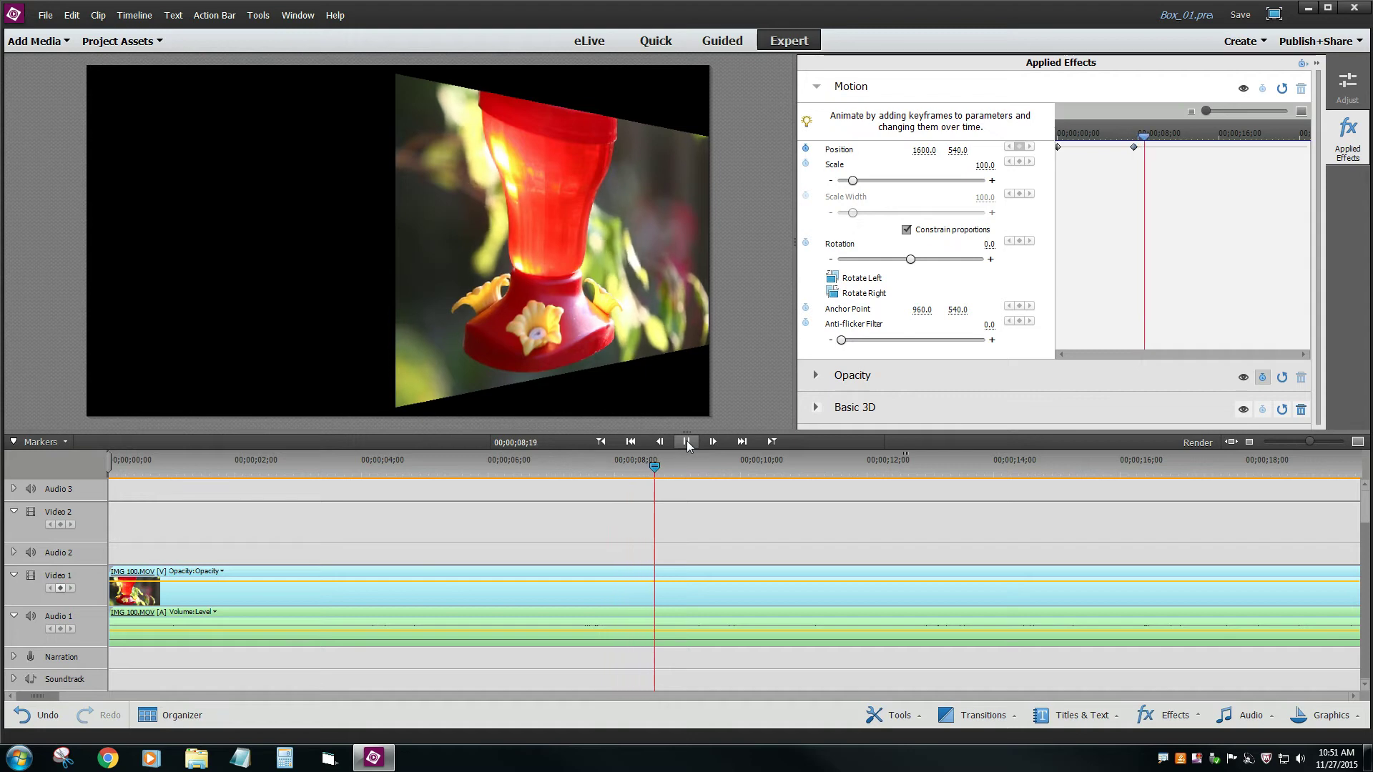
left_click(687, 442)
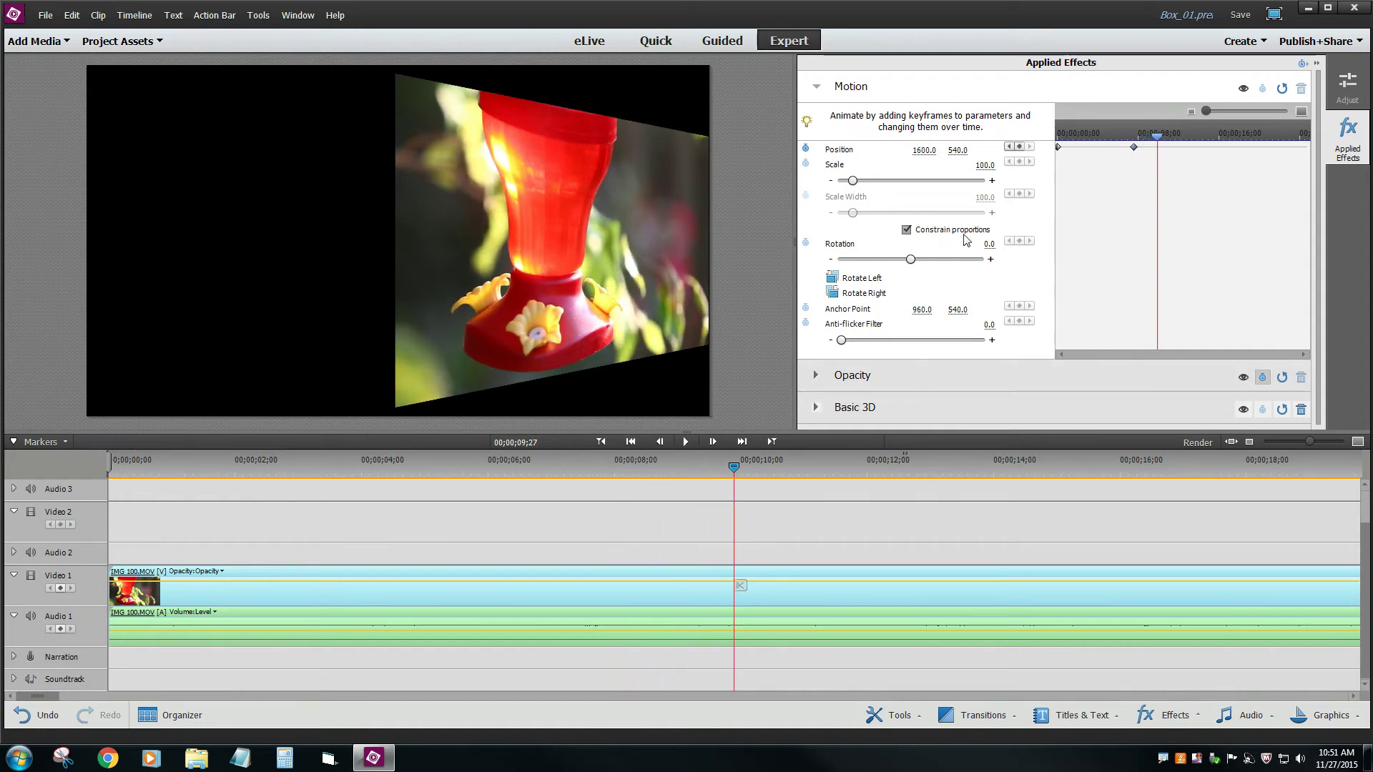
key("Left")
left_click_drag(684, 470, 109, 469)
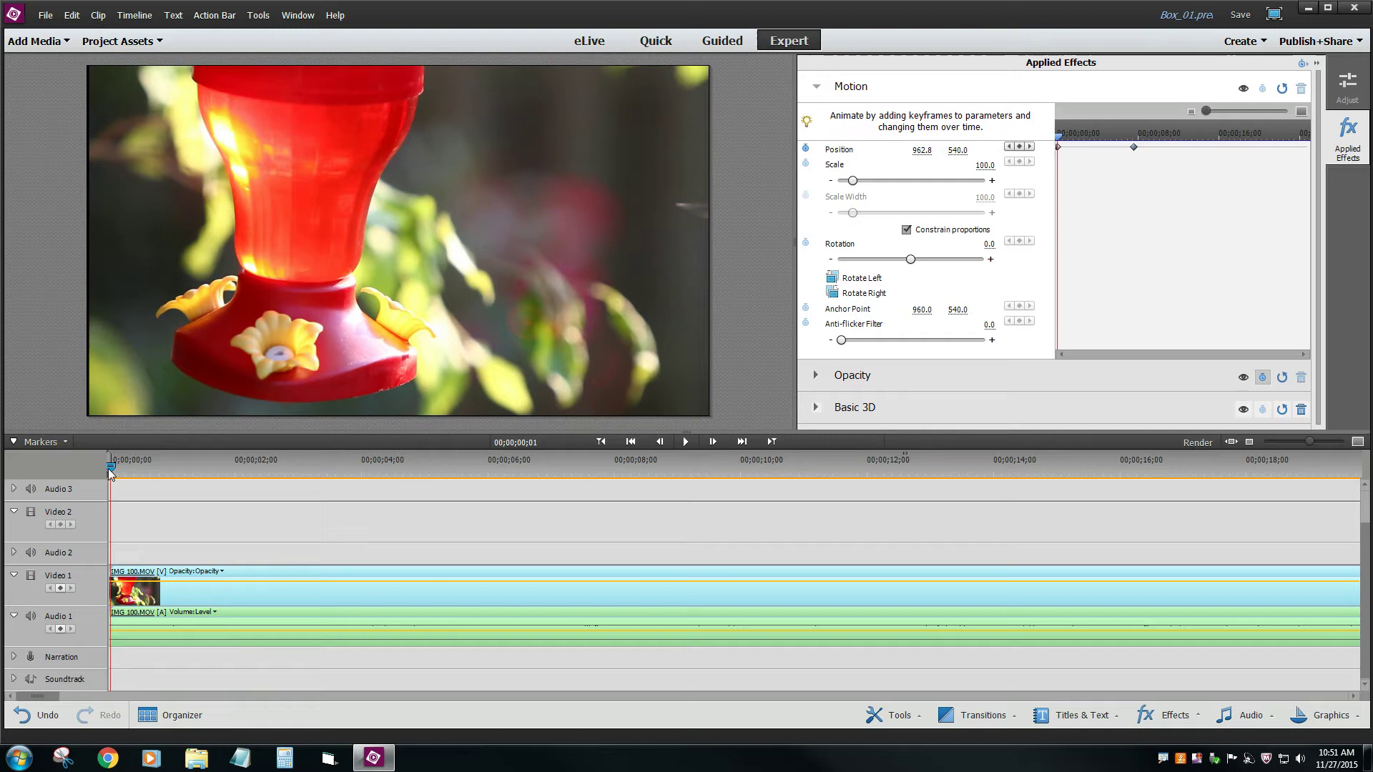
- Remove the Swivel, Tilt and Distance to Image keyframes at 02;10
left_click(815, 86)
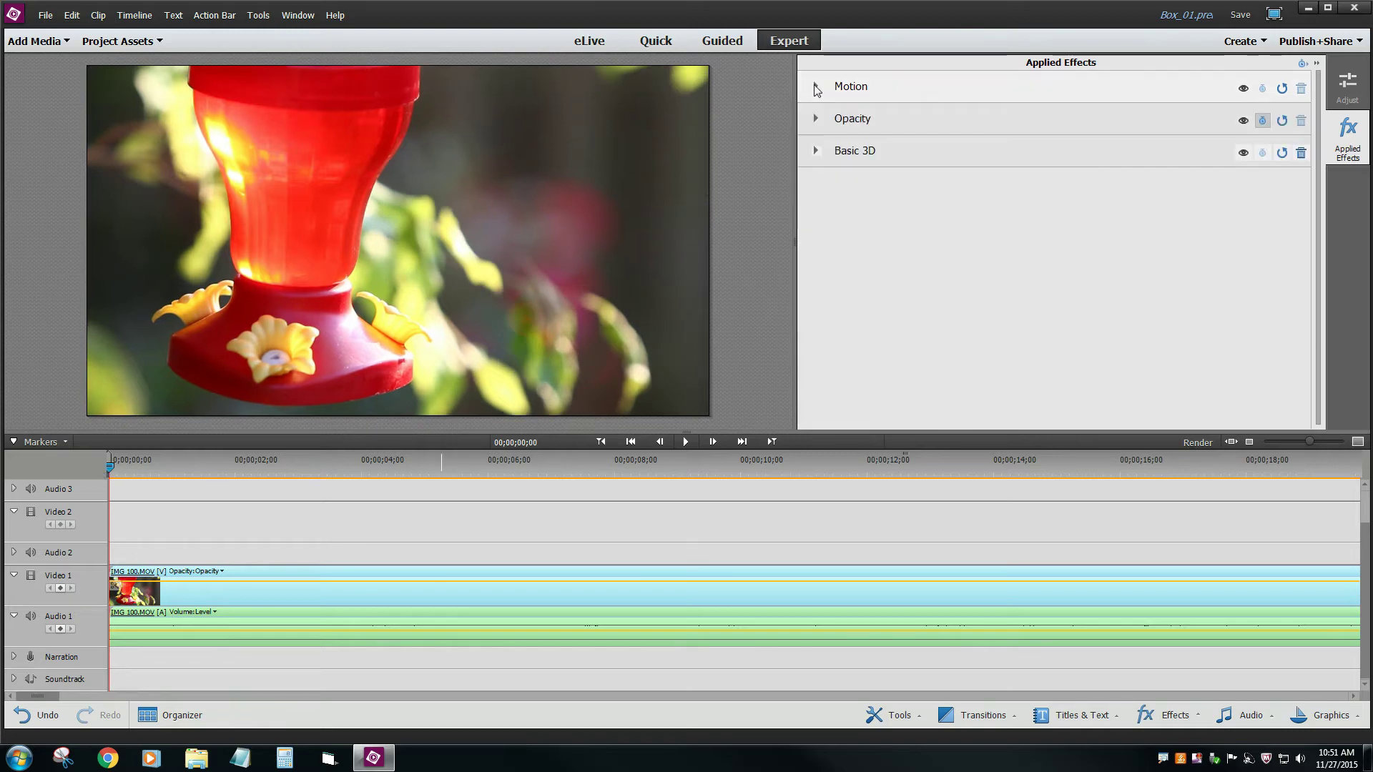
left_click(816, 151)
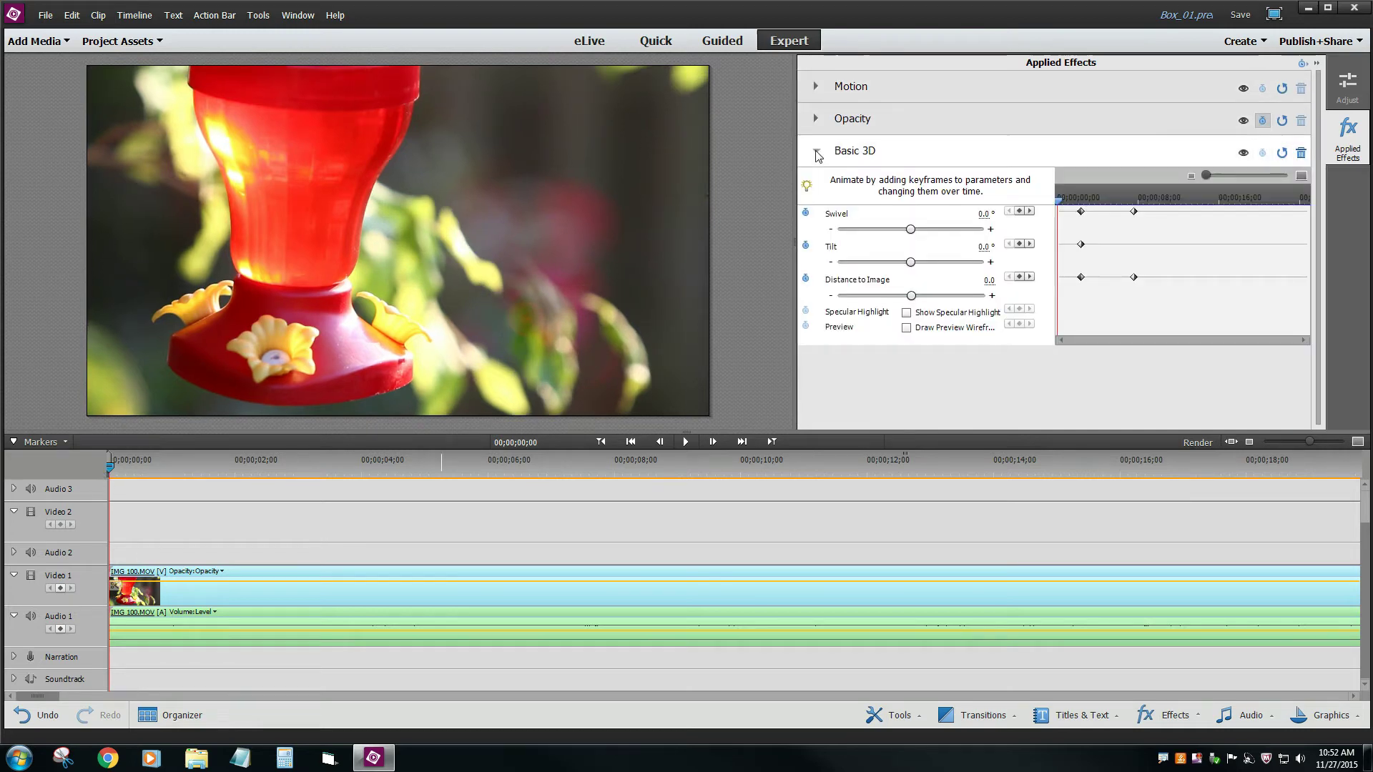
left_click(1030, 211)
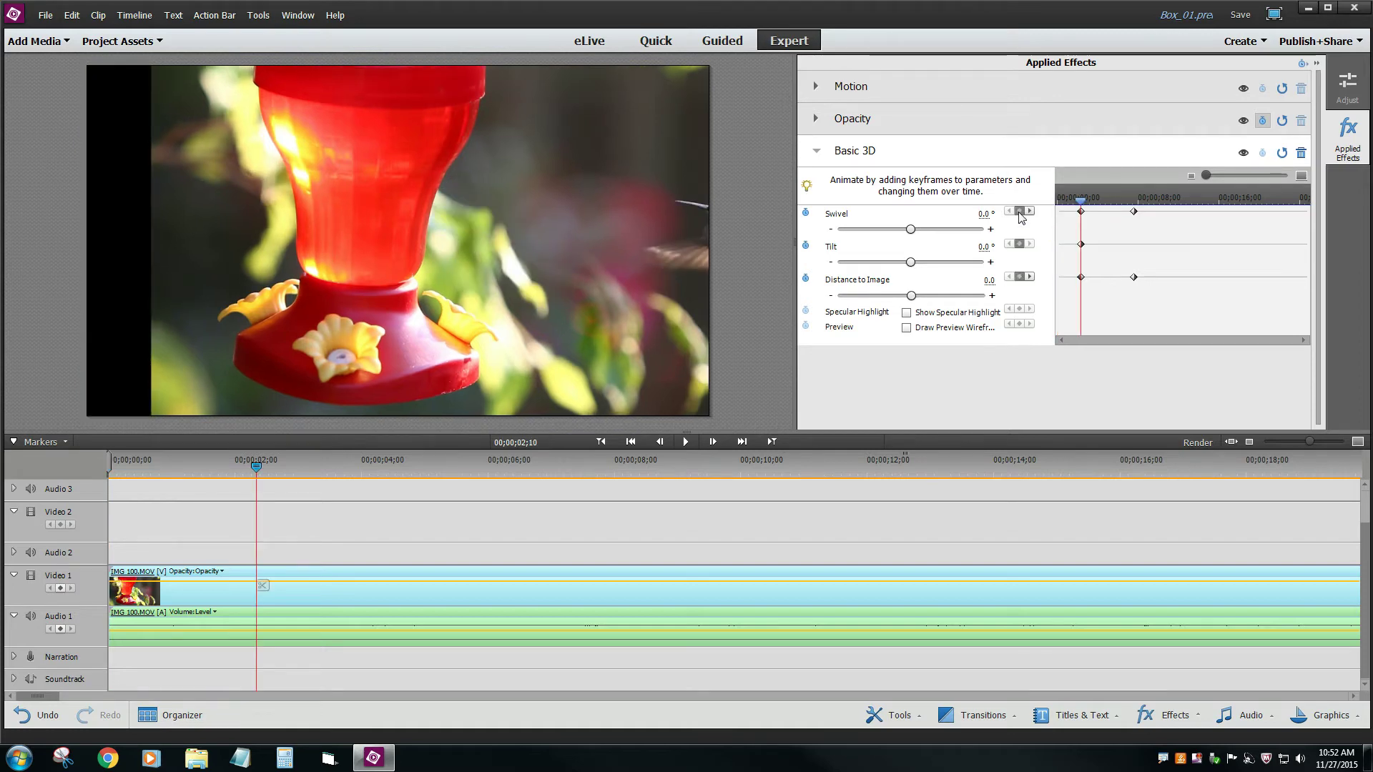
left_click(1020, 211)
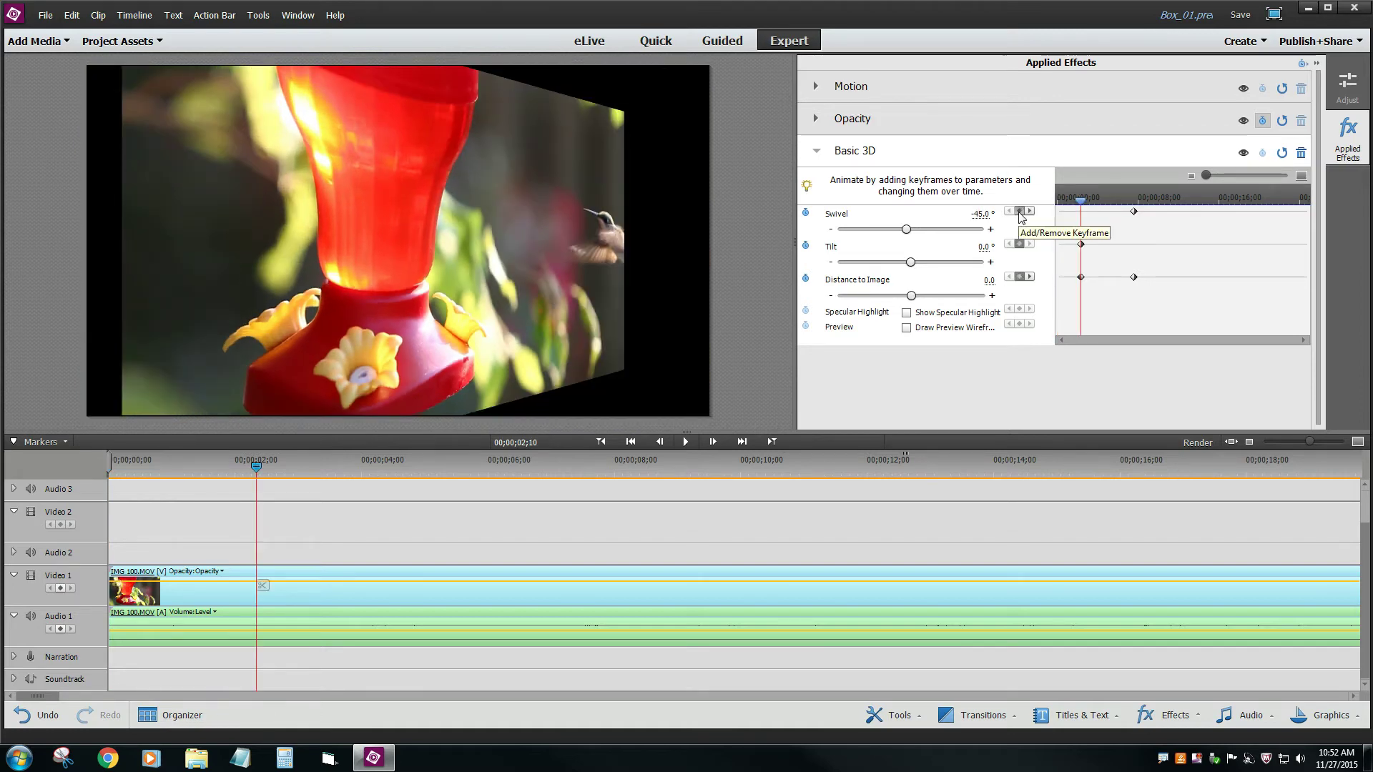
left_click(1019, 244)
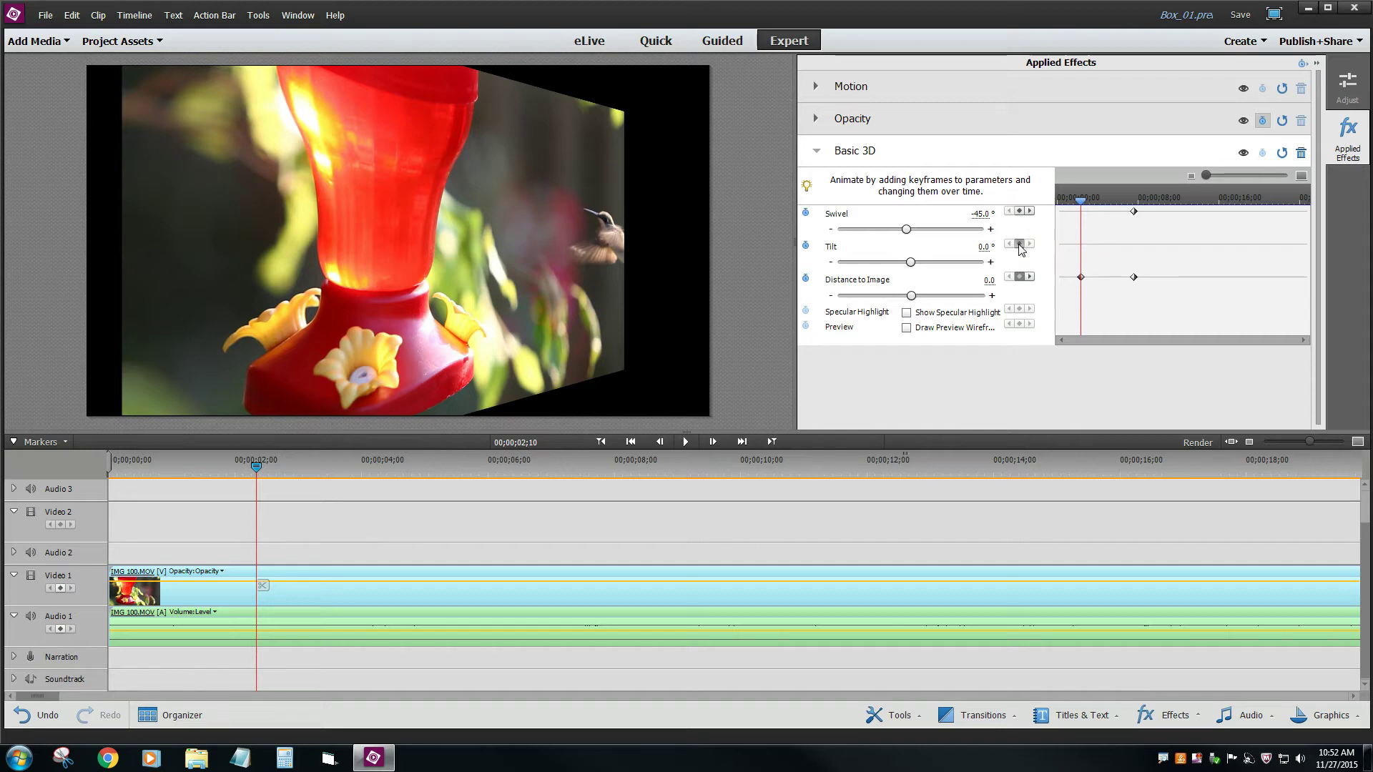
left_click(1020, 277)
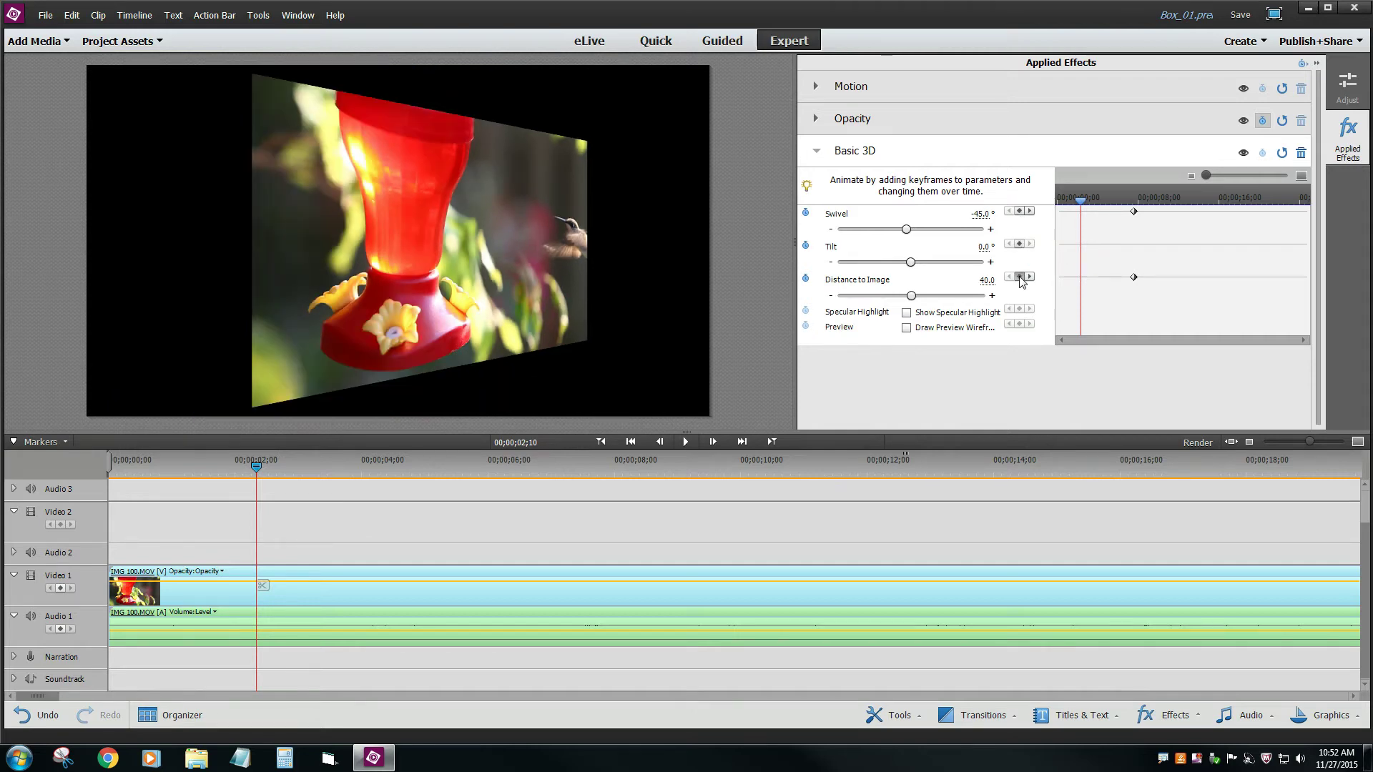
- At the clip start, keyframe Swivel and Distance to Image at 0
left_click_drag(1076, 208, 1046, 207)
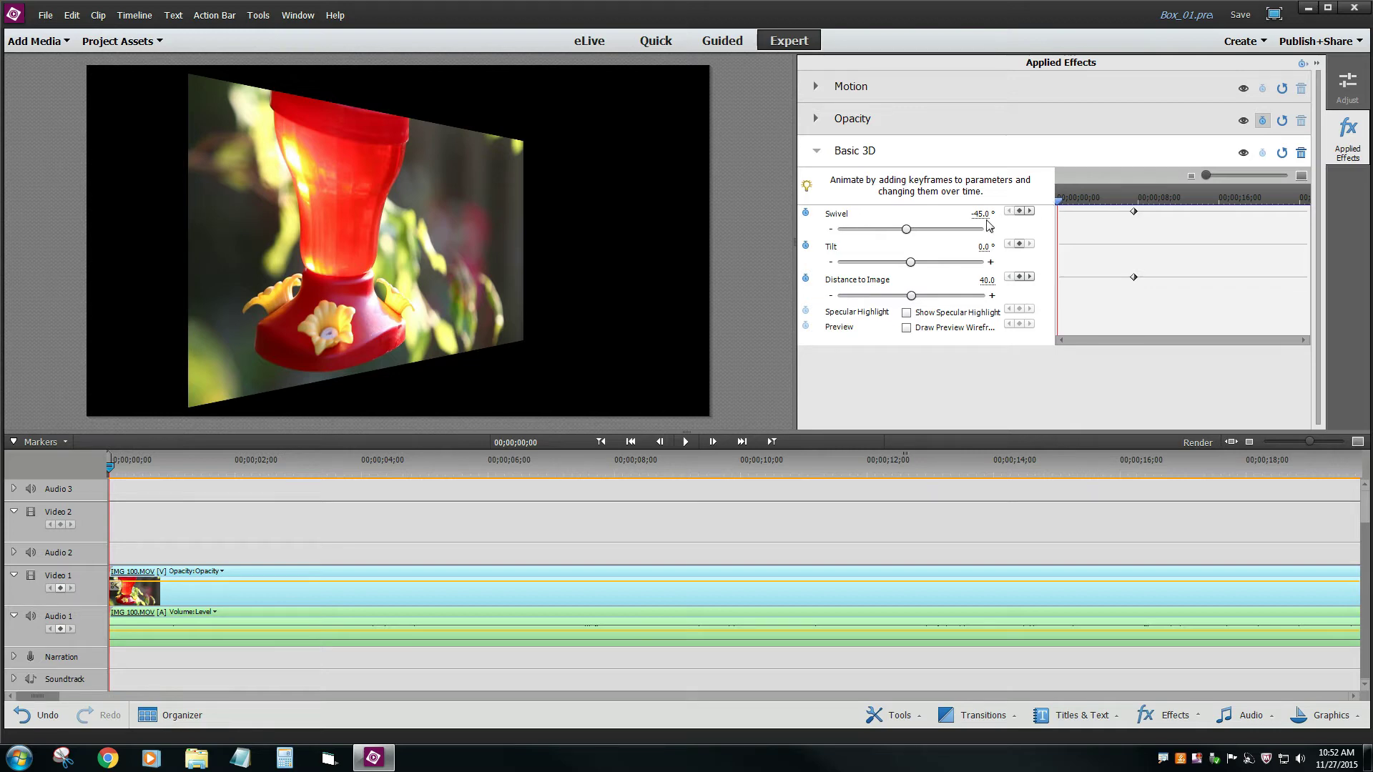
type("0")
key("Tab")
key("Tab")
type("0")
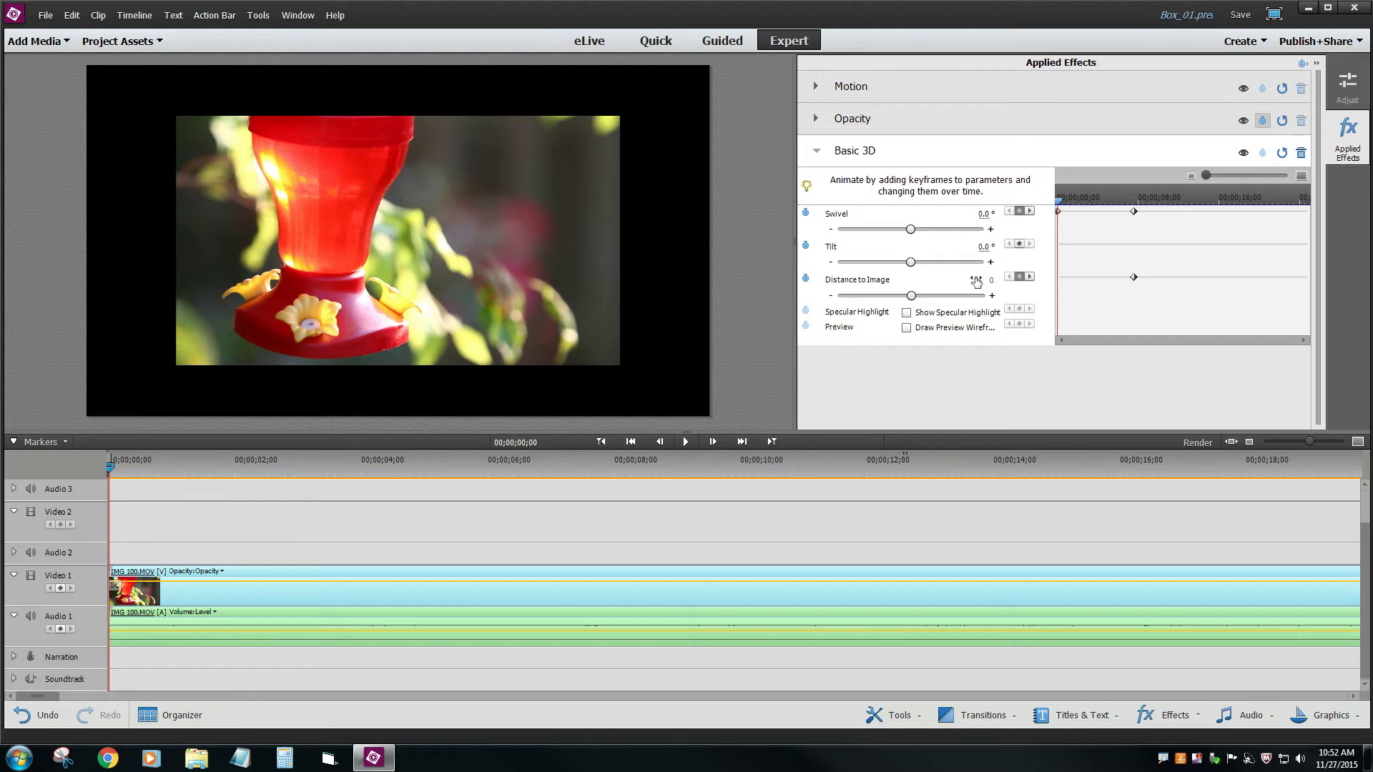
key("Return")
left_click_drag(1061, 204, 1098, 205)
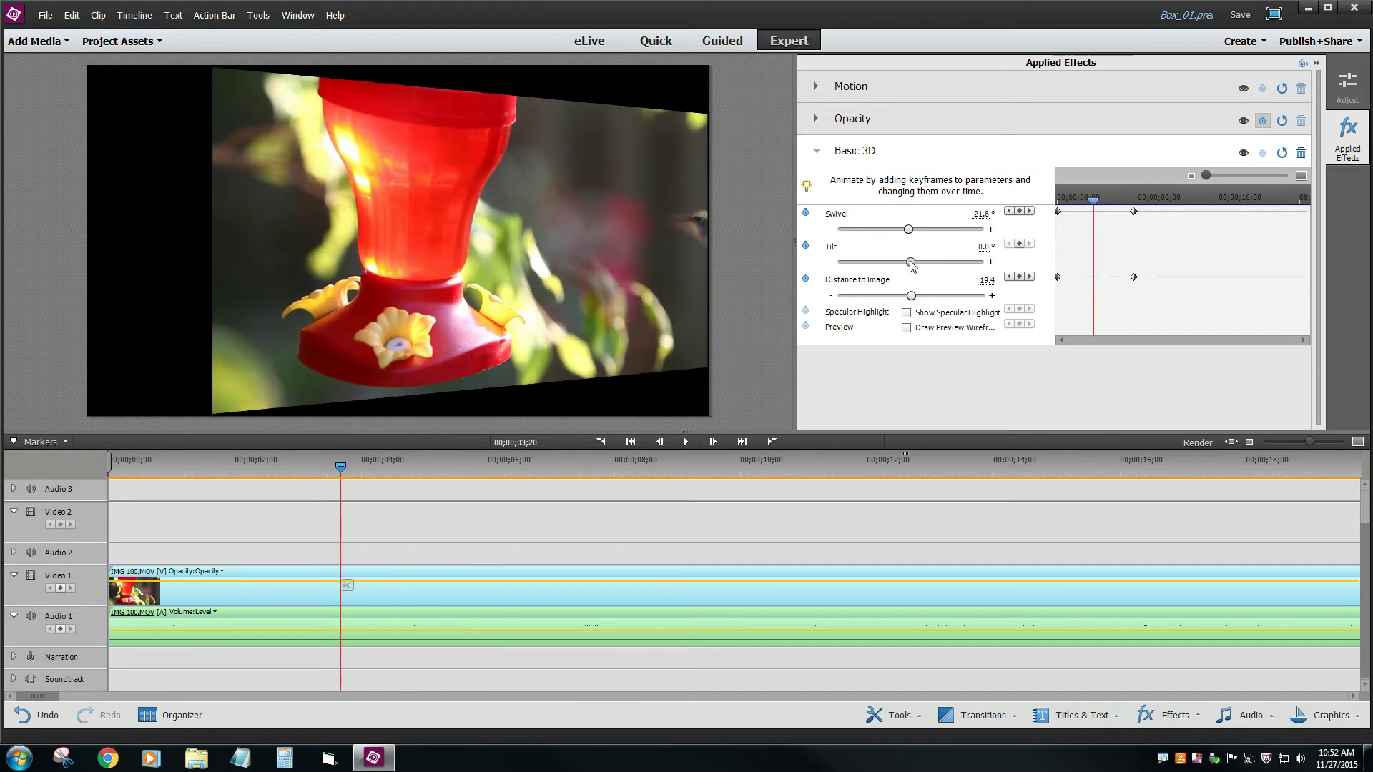
left_click_drag(912, 263, 934, 264)
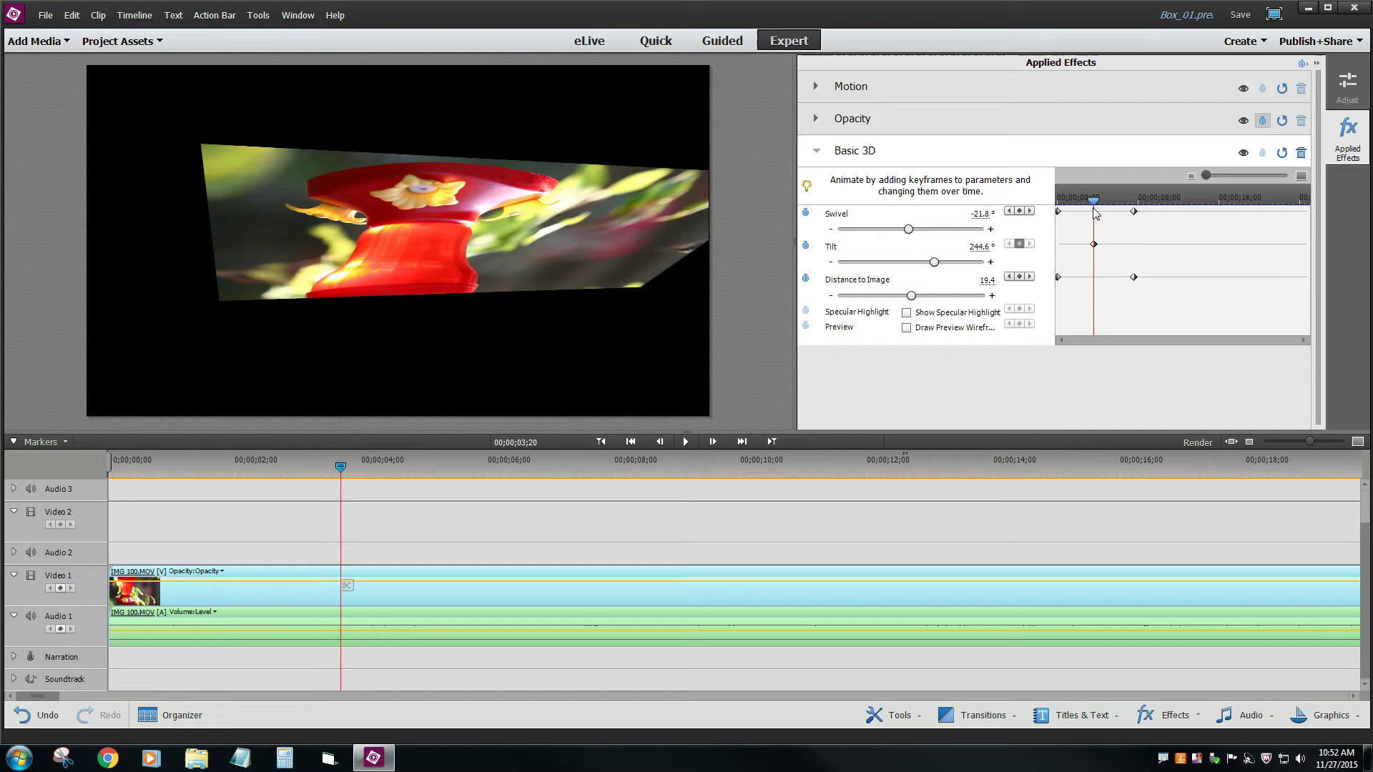
mouse_move(1095, 204)
left_mouse_down()
mouse_move(1070, 205)
mouse_move(1114, 206)
mouse_move(1089, 208)
left_mouse_up()
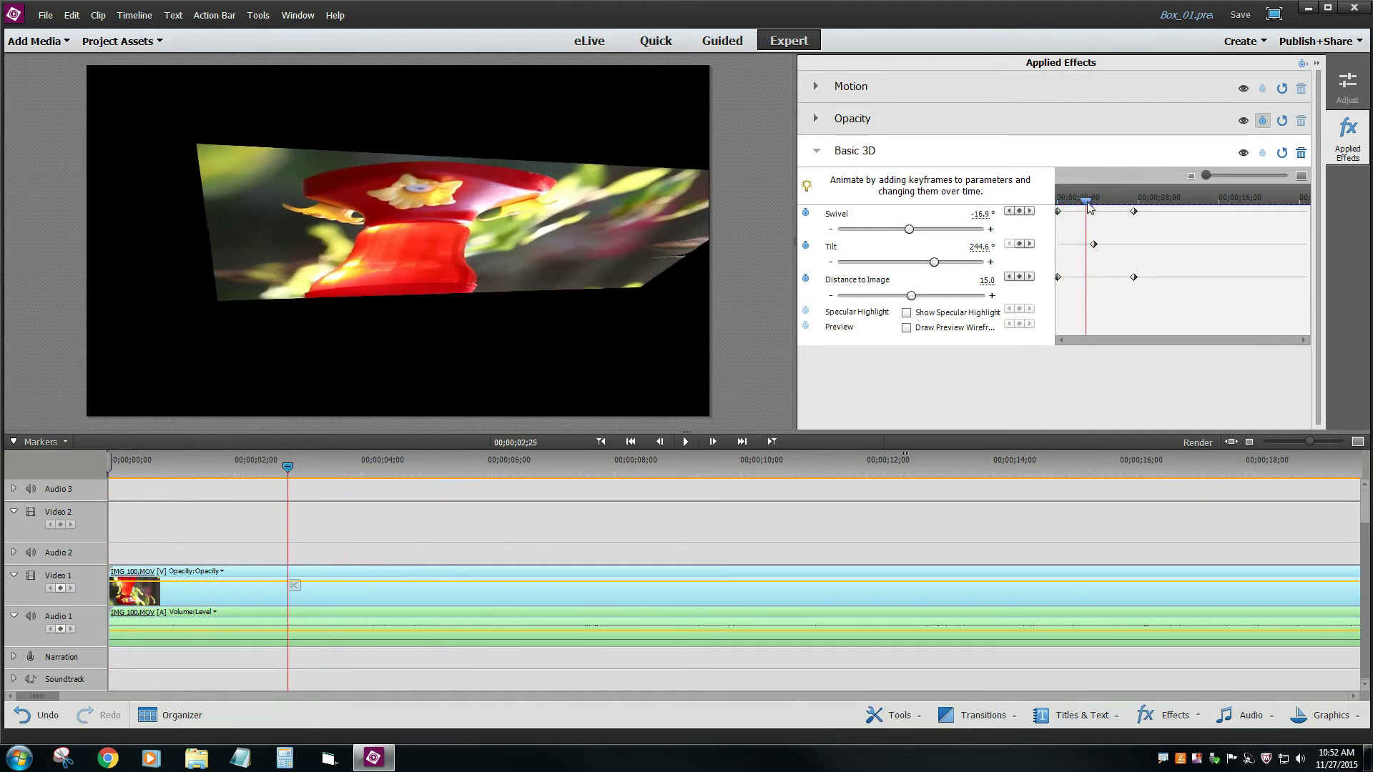
left_click(1030, 244)
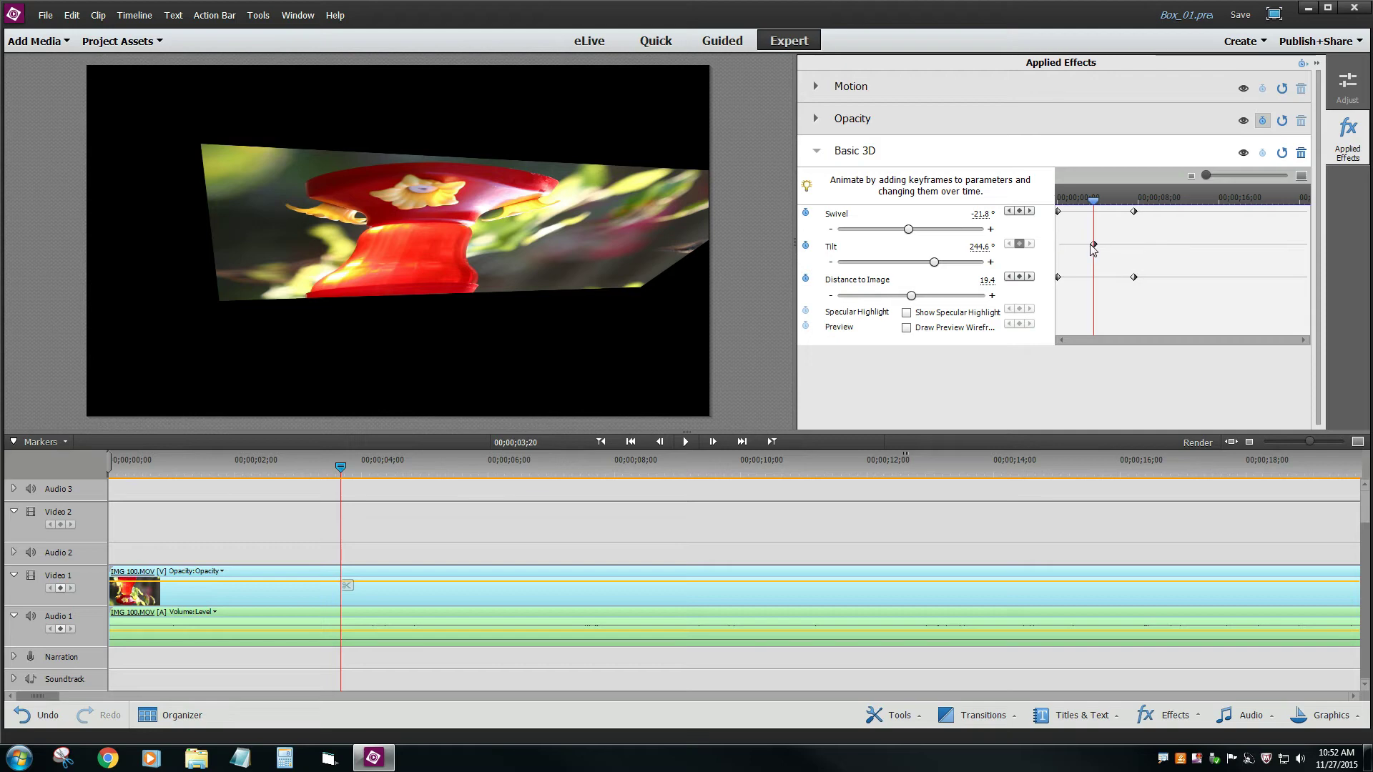
left_click(1019, 244)
left_click_drag(1093, 203, 1058, 206)
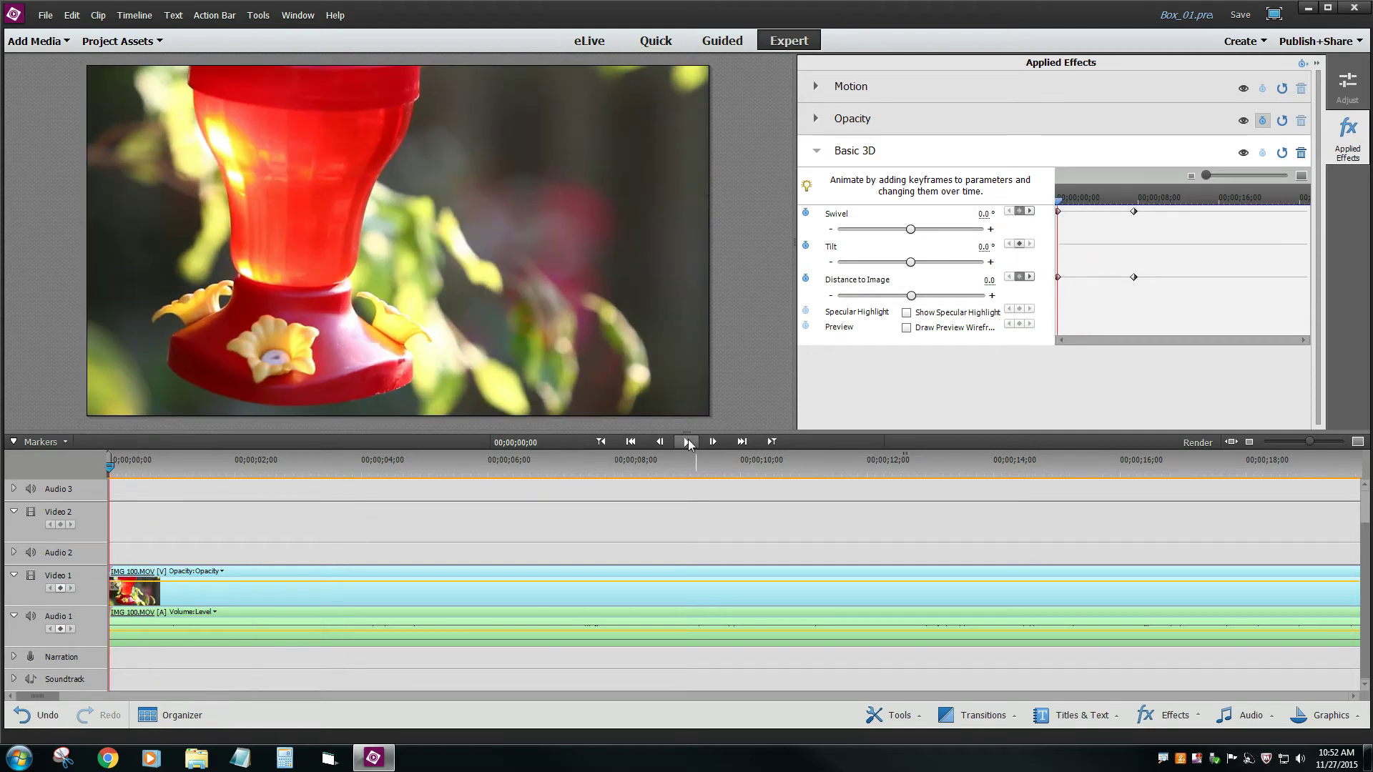
- Play the hummingbird animation, stop it, and move the playhead back to 00;00;07;20
left_click(688, 442)
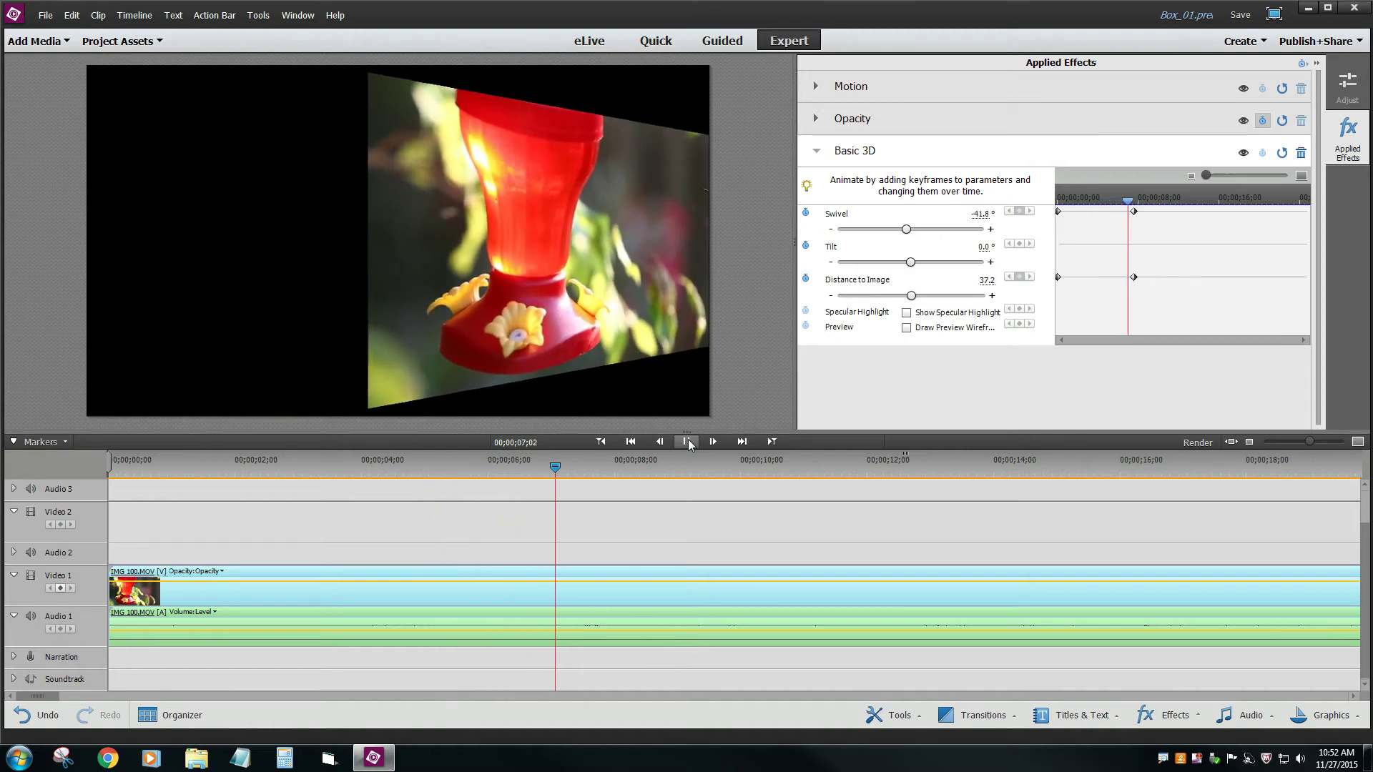
left_click(688, 441)
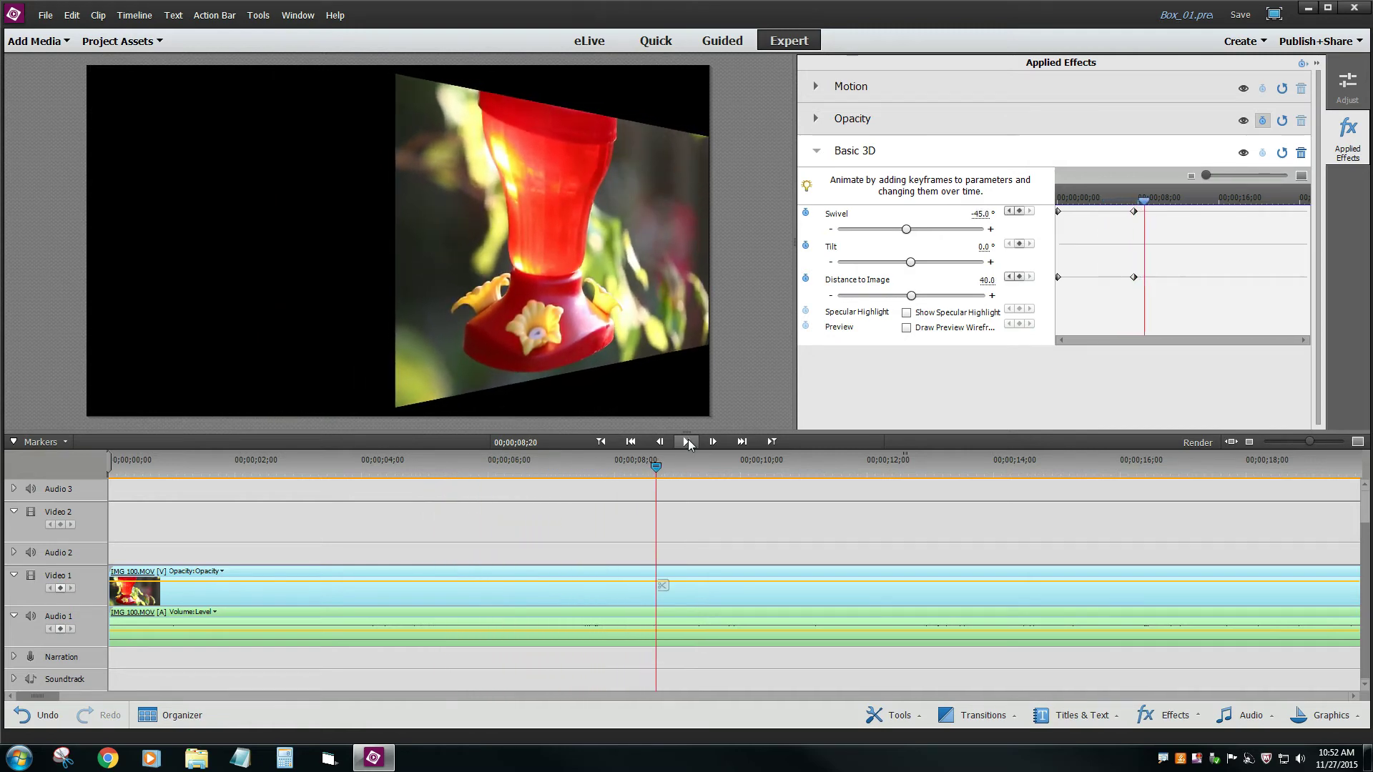
left_click_drag(653, 467, 593, 470)
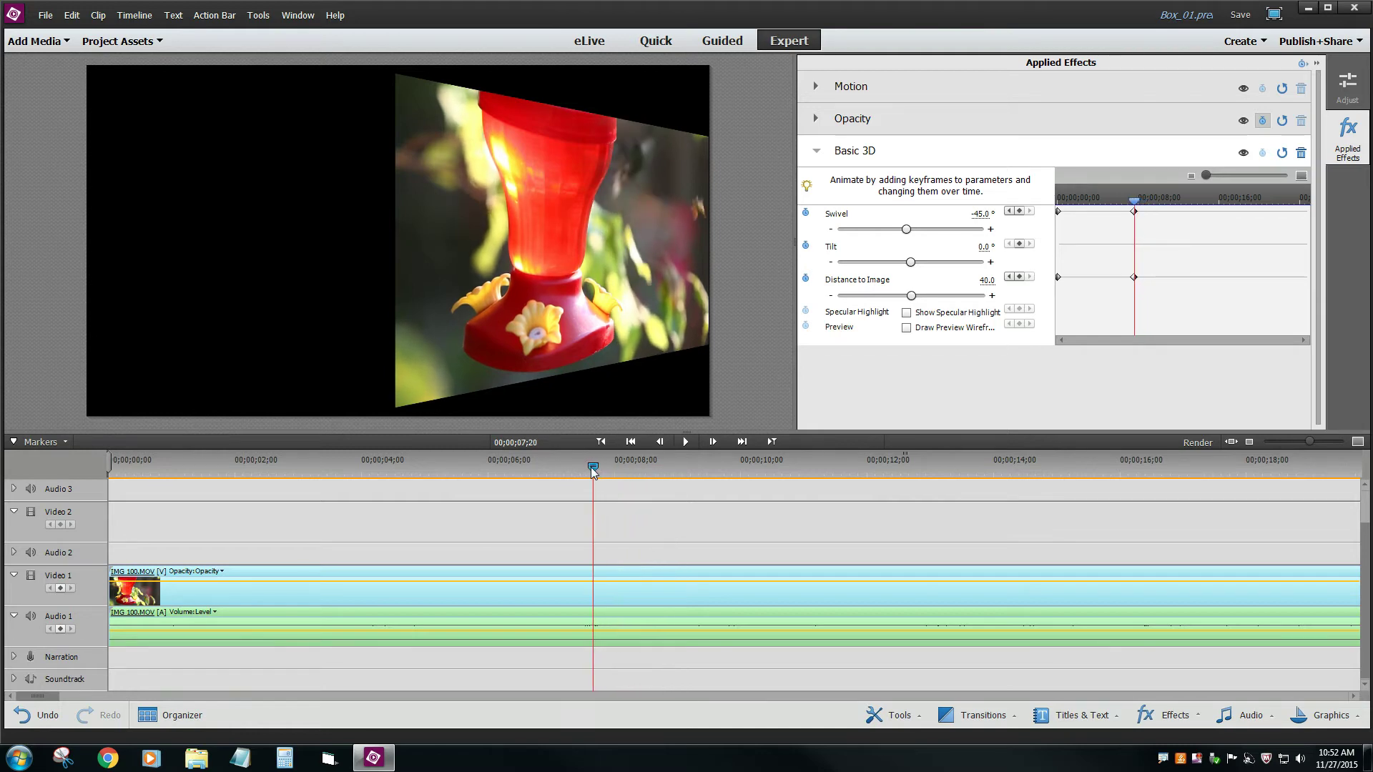
- Drag 05a.MOV from Project Assets onto Video 2 at 00;00;07;20
mouse_move(594, 465)
left_click(68, 41)
left_click(118, 41)
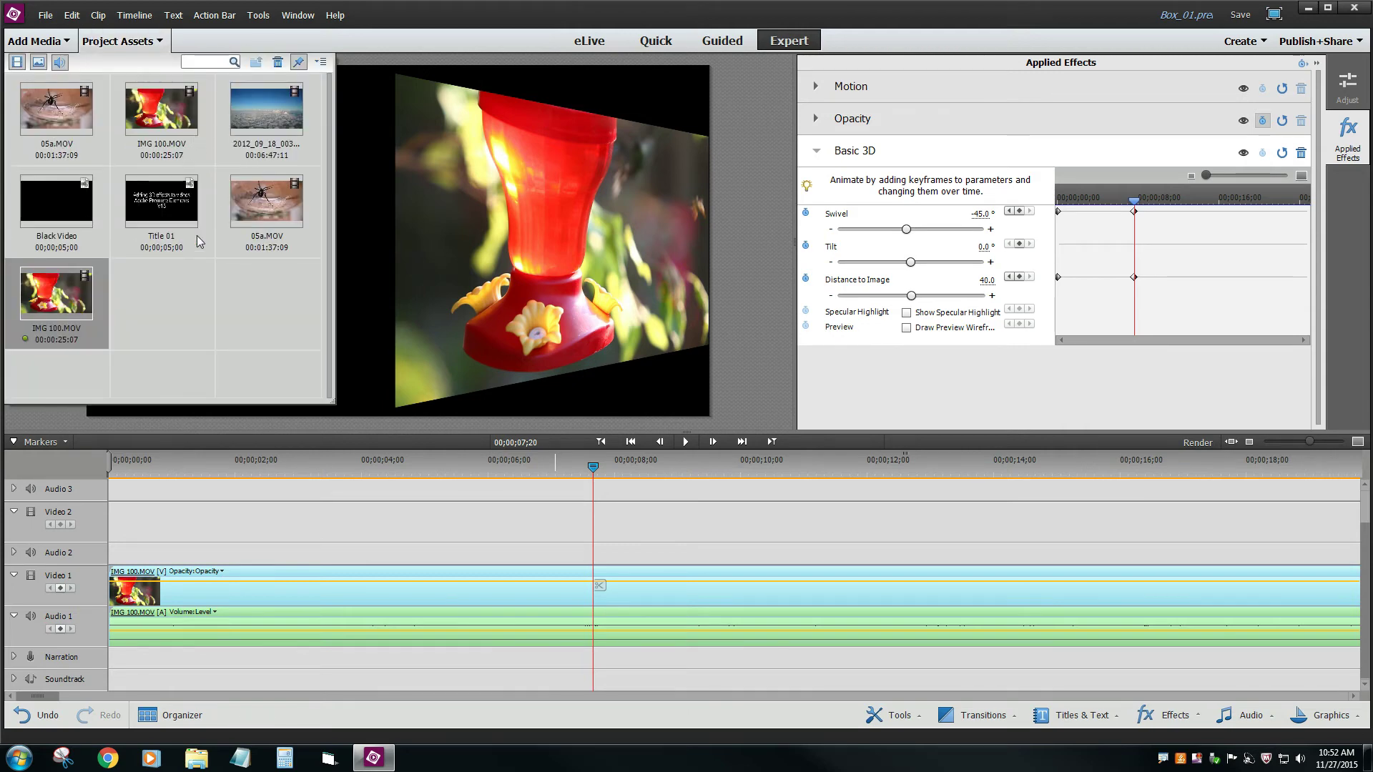
left_click_drag(266, 200, 597, 531)
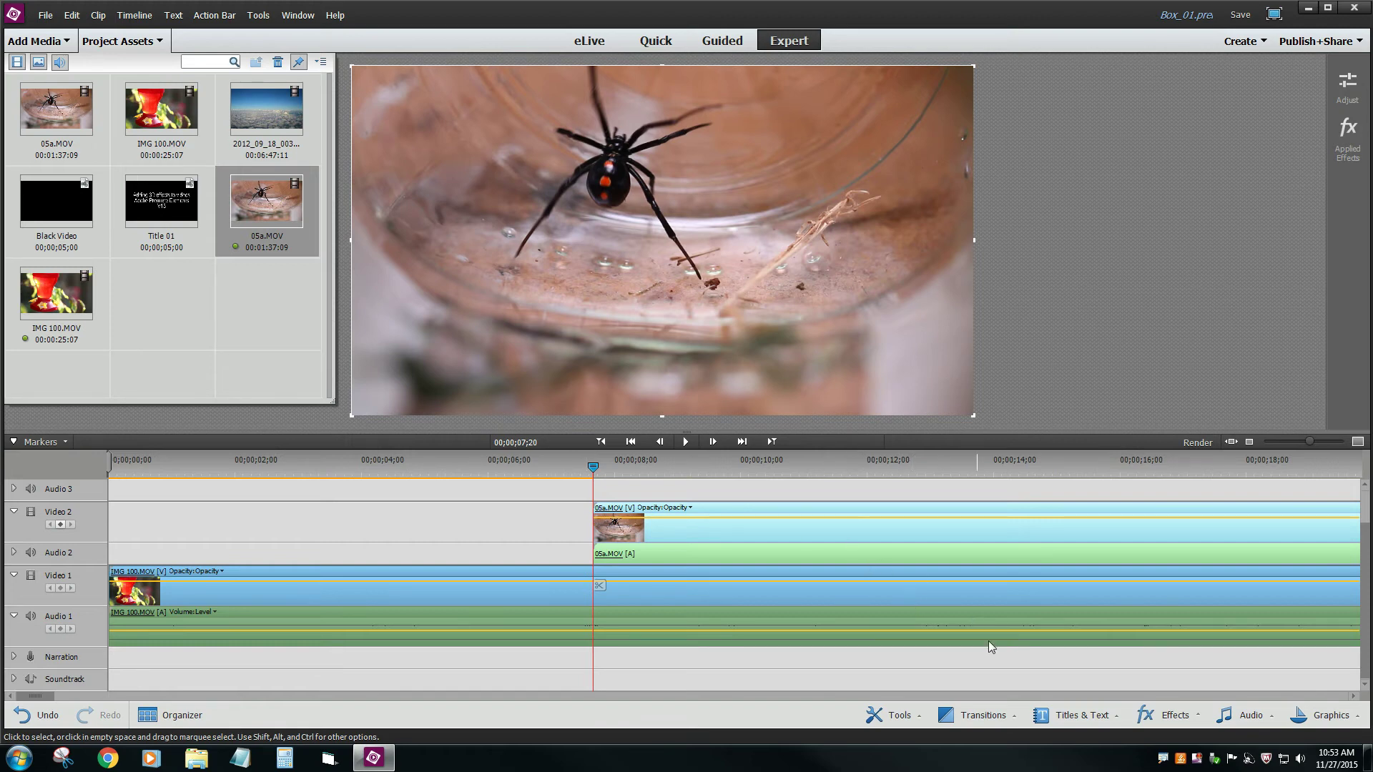
- Apply Basic 3D to 05a.MOV, show its applied effects, and scrub its opening frames
left_click(1165, 716)
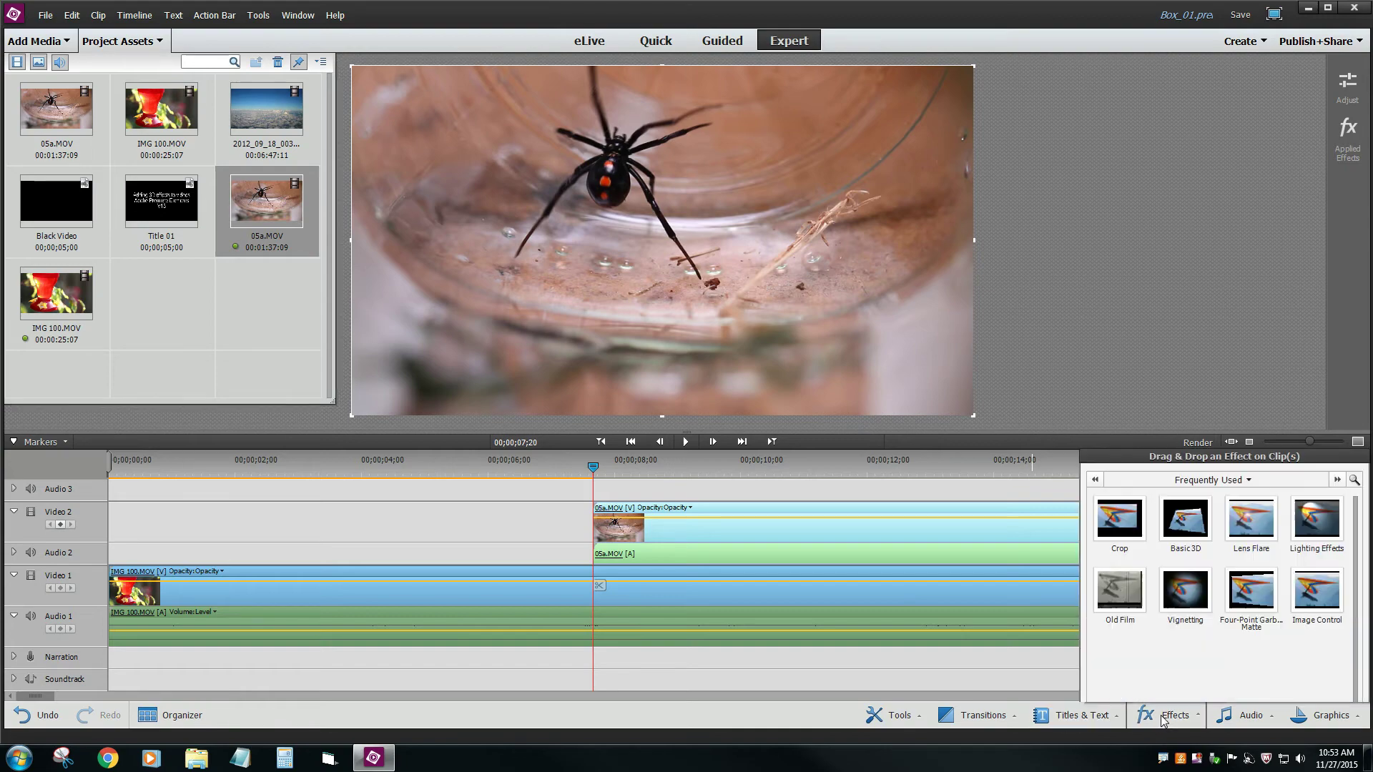
left_click(1018, 243)
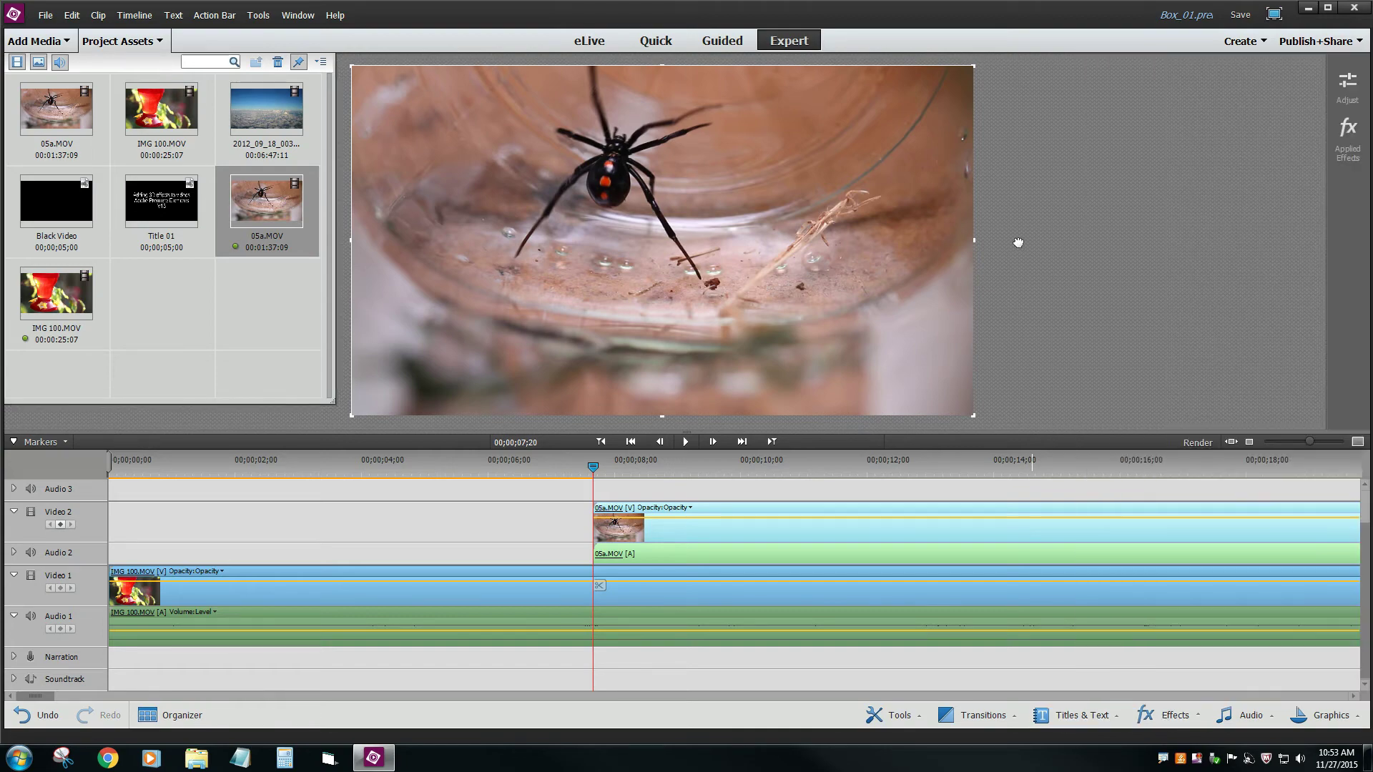
double_click(705, 528)
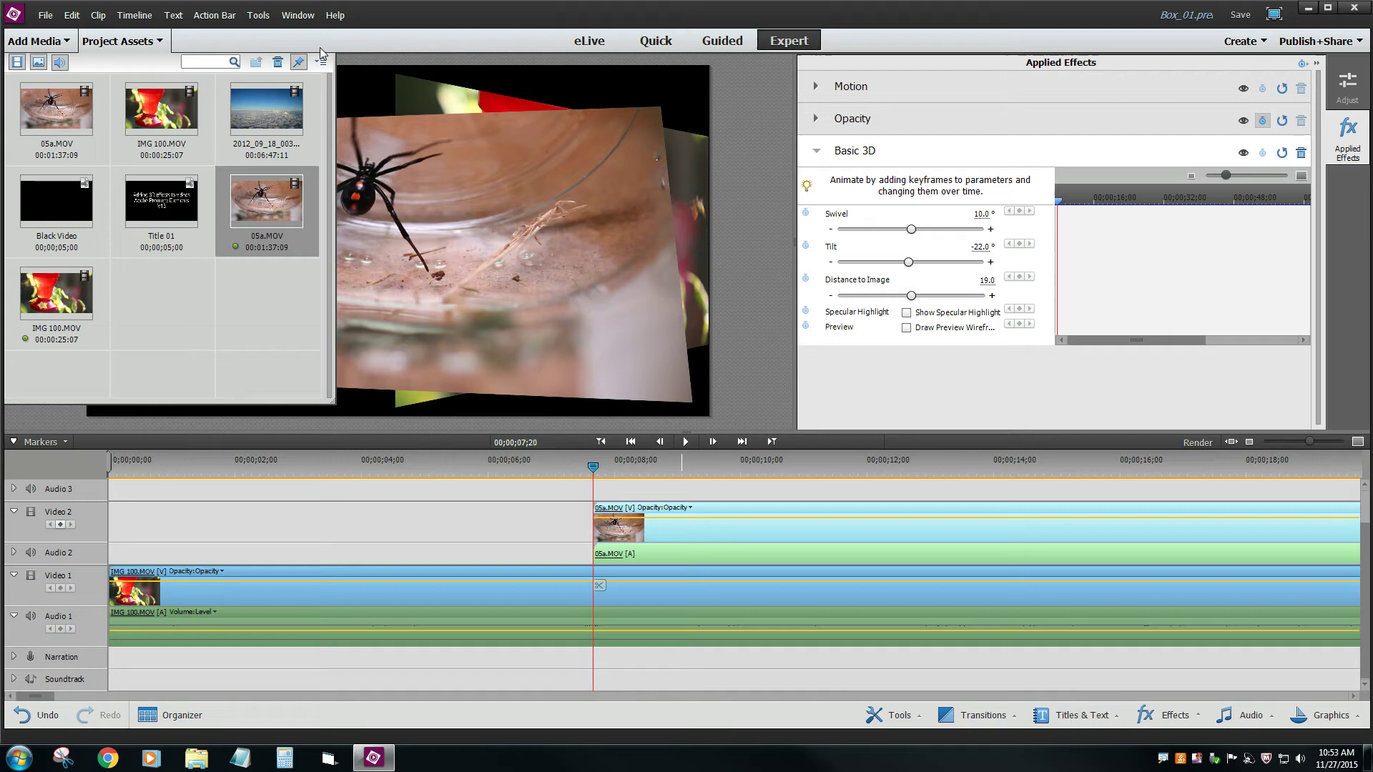
left_click(121, 41)
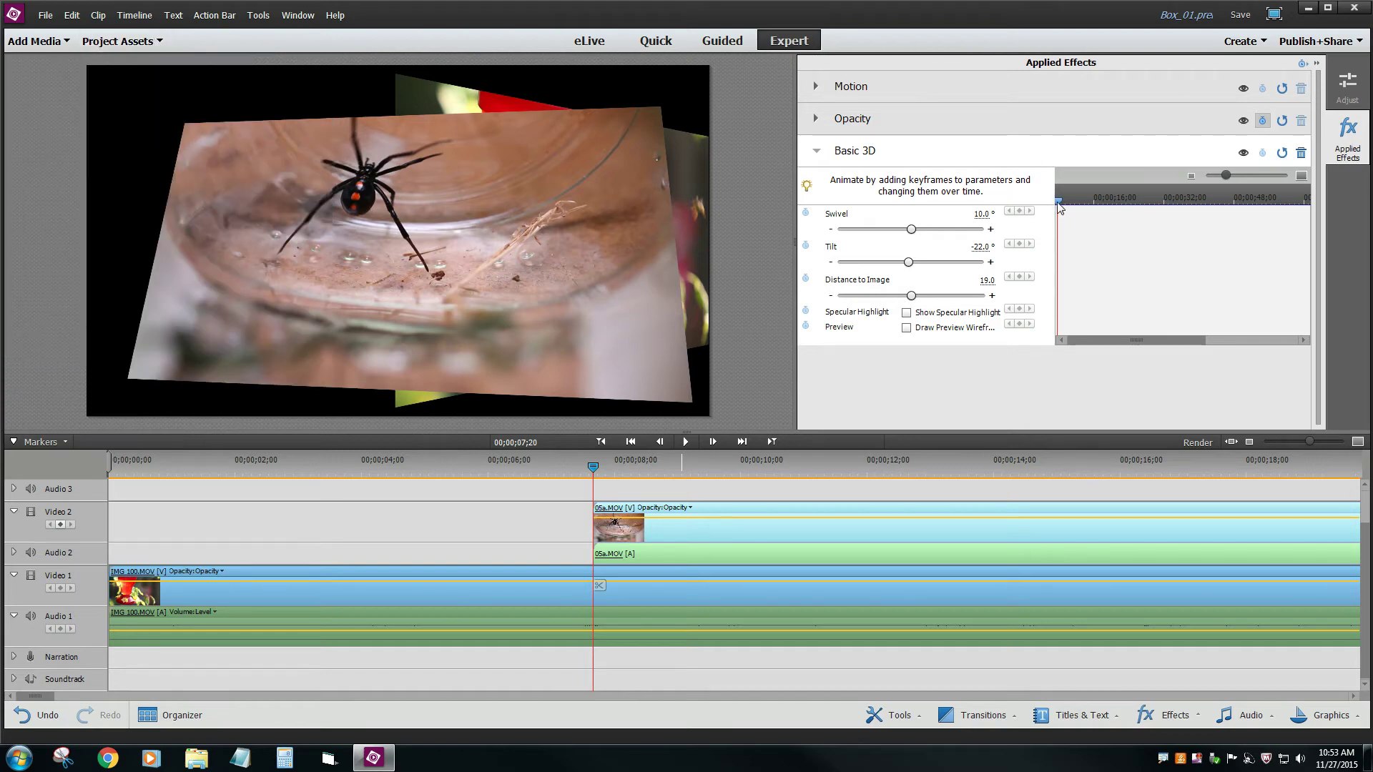
mouse_move(1059, 208)
left_mouse_down()
mouse_move(1098, 208)
mouse_move(1052, 208)
left_mouse_up()
mouse_move(593, 469)
left_mouse_down()
mouse_move(453, 473)
mouse_move(601, 483)
left_mouse_up()
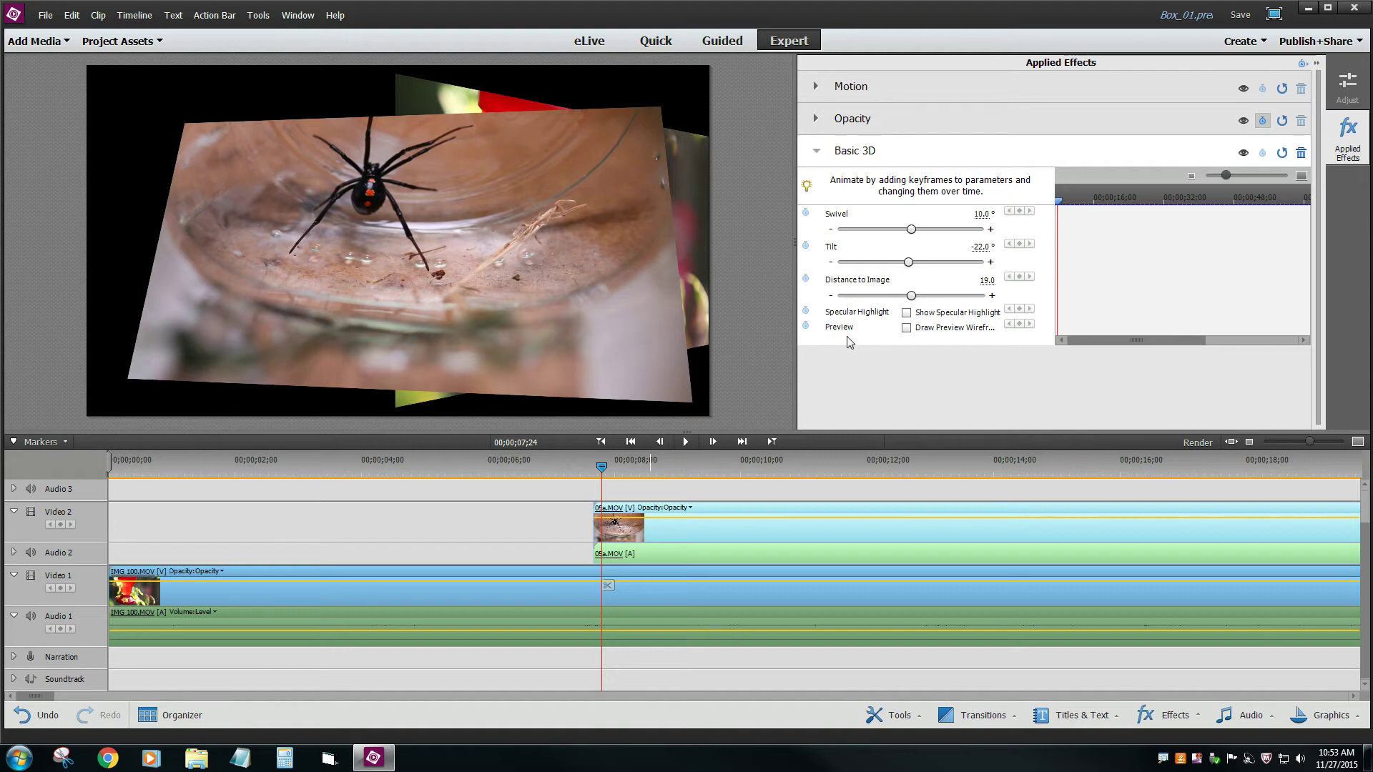
- At the spider clip's start, drag its Swivel toward edge-on and adjust its Tilt
left_click_drag(611, 471, 654, 477)
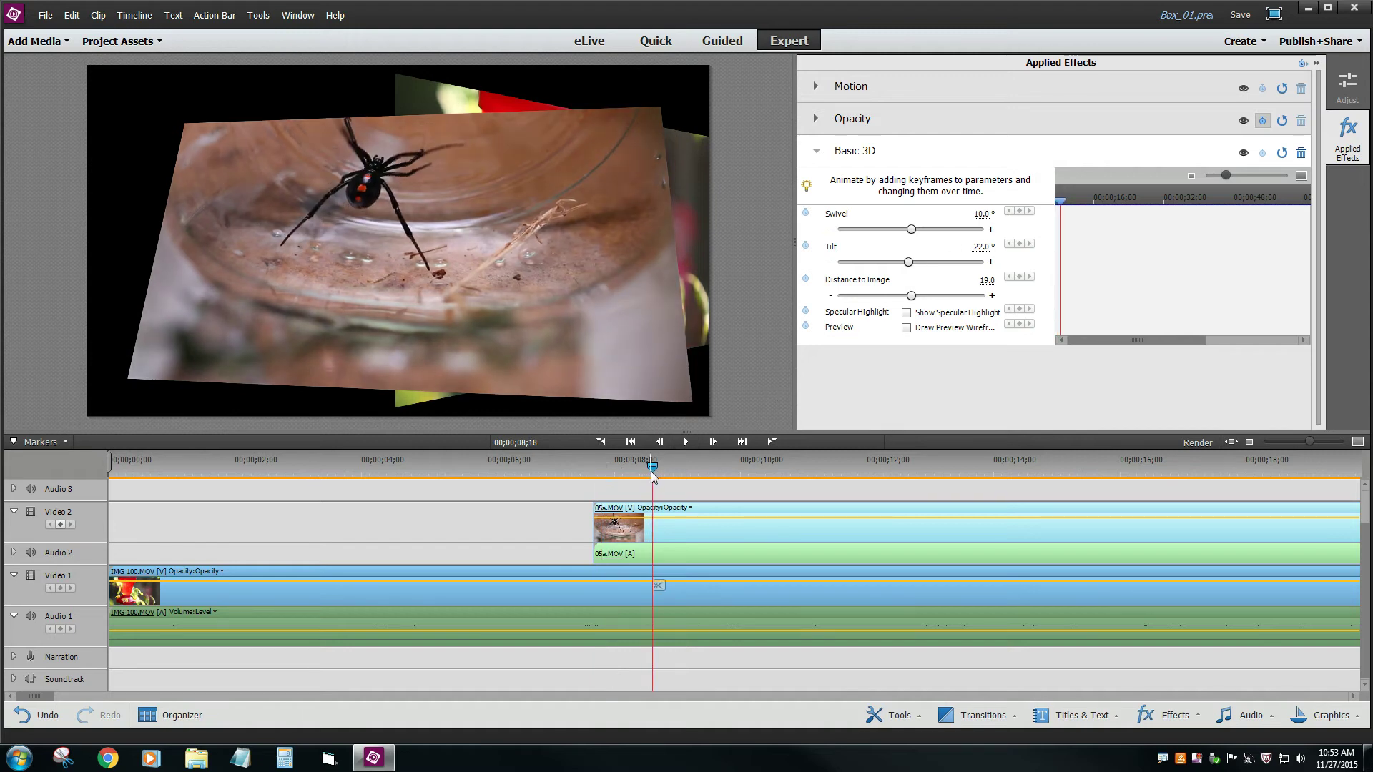
key("Page_Up")
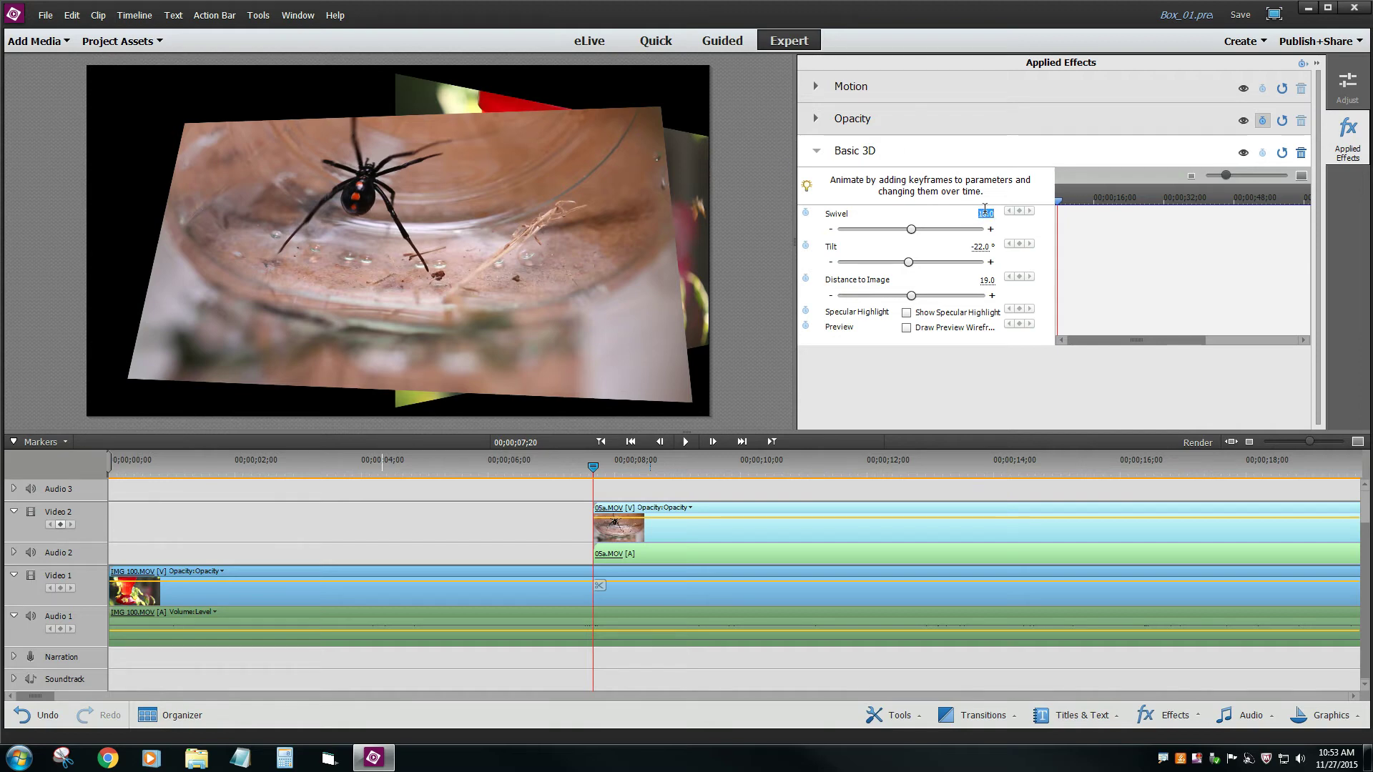
left_click_drag(986, 213, 985, 214)
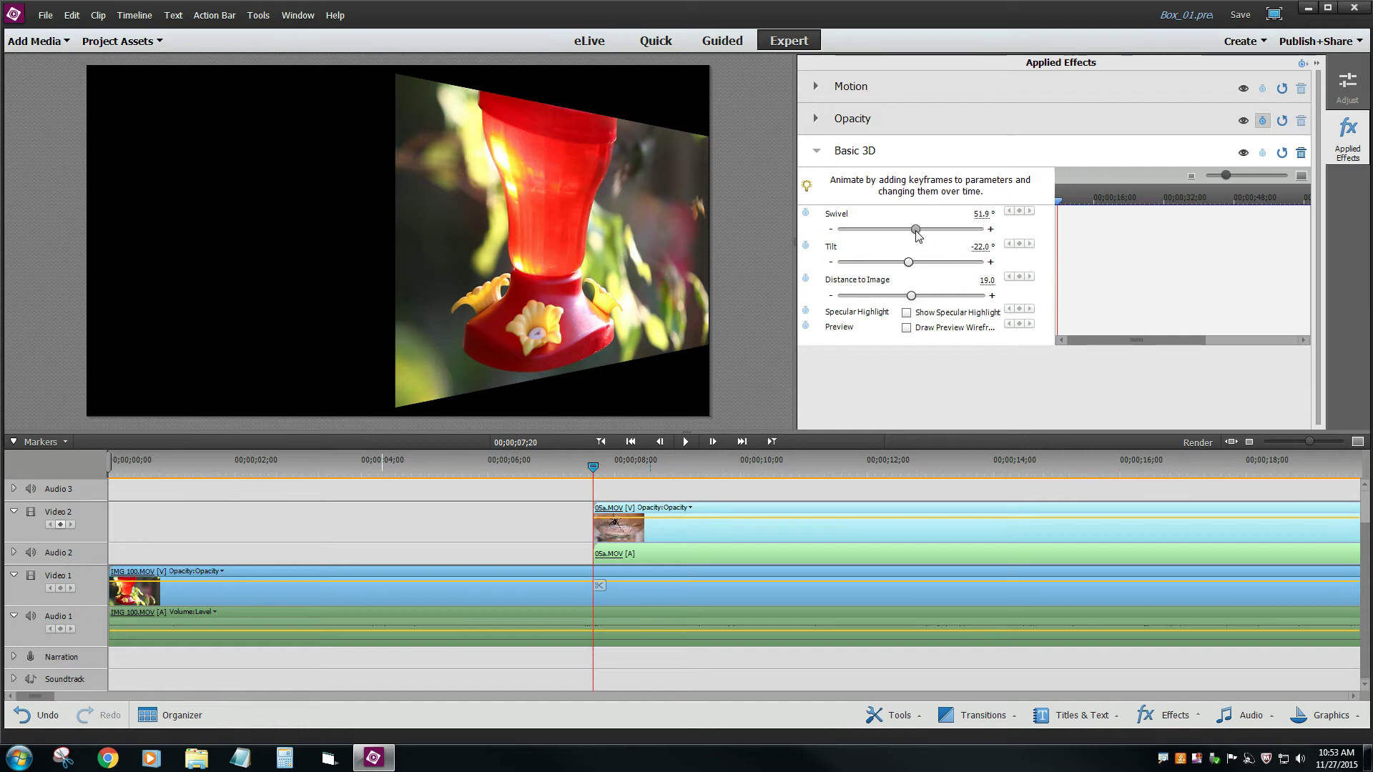
mouse_move(919, 229)
left_mouse_down()
mouse_move(944, 239)
mouse_move(921, 238)
left_mouse_up()
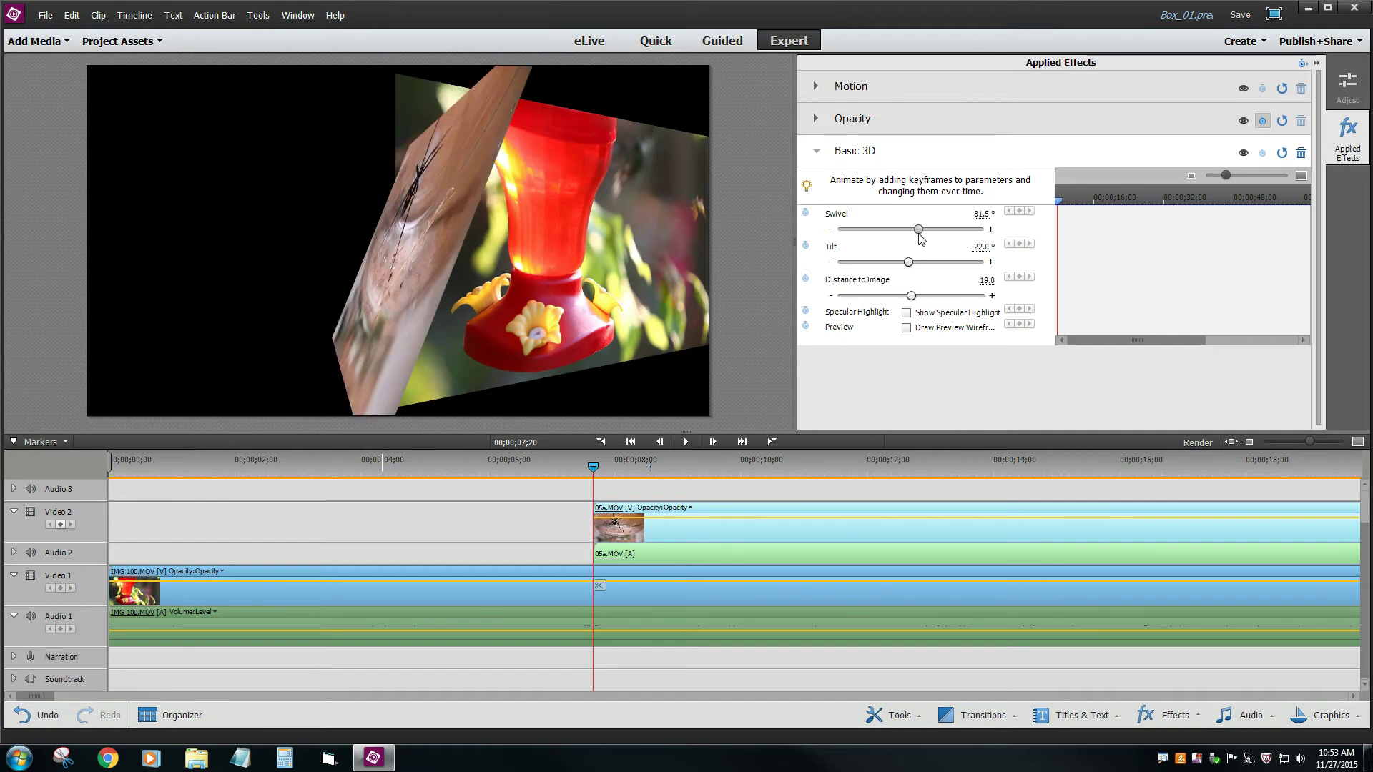
left_click_drag(909, 264, 888, 263)
- Set the spider clip's Tilt to 0 and Distance to Image to 50
left_click(976, 243)
type("0")
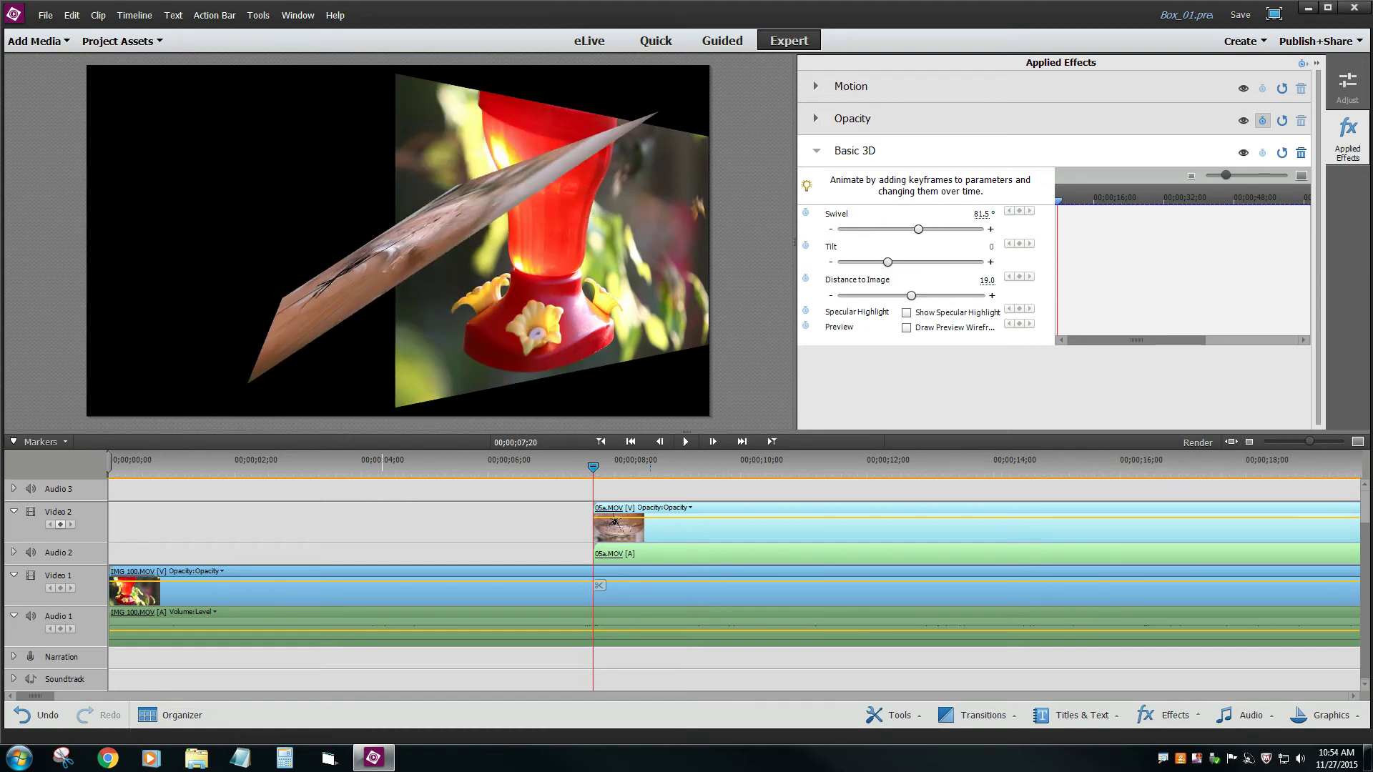
key("Return")
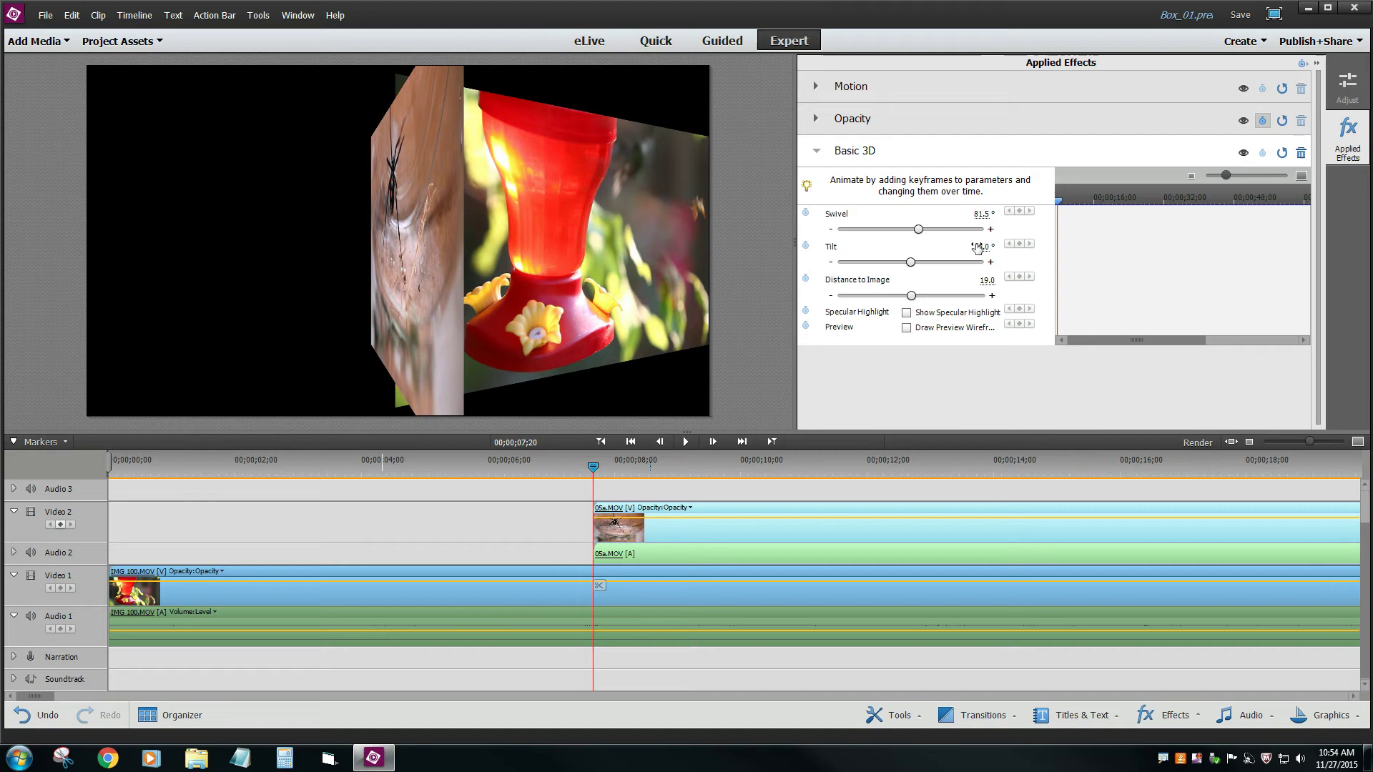
left_click(977, 278)
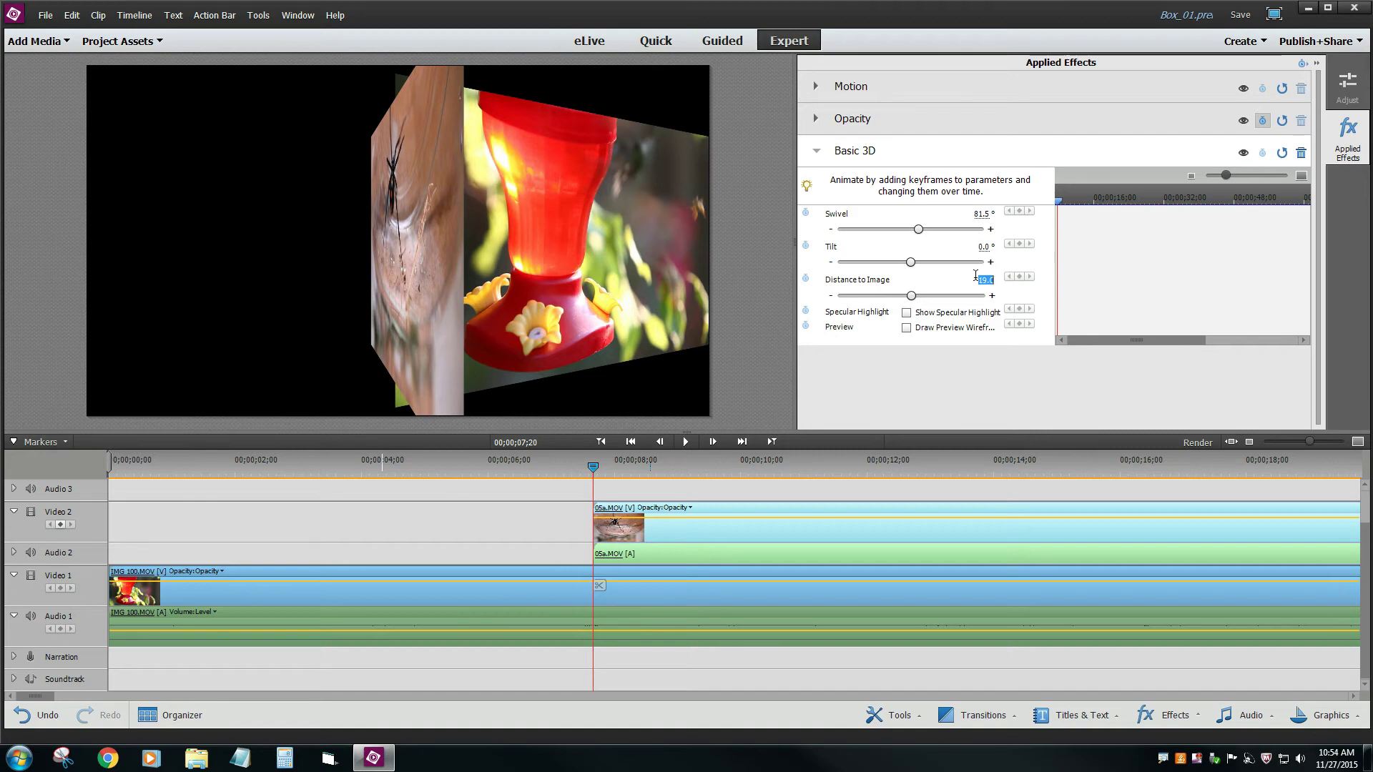
type("50")
key("Return")
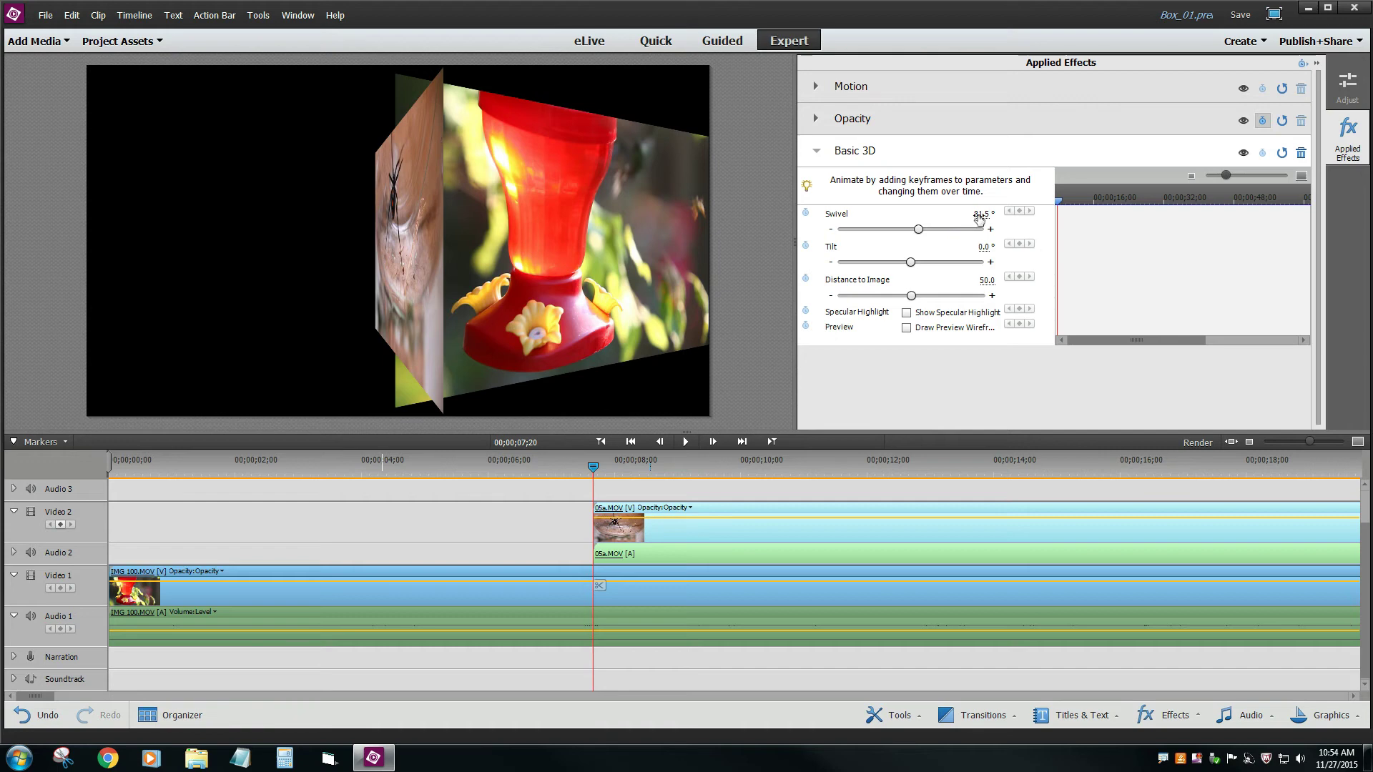
- Set the spider clip's Swivel to 104 degrees
left_click_drag(921, 228, 921, 230)
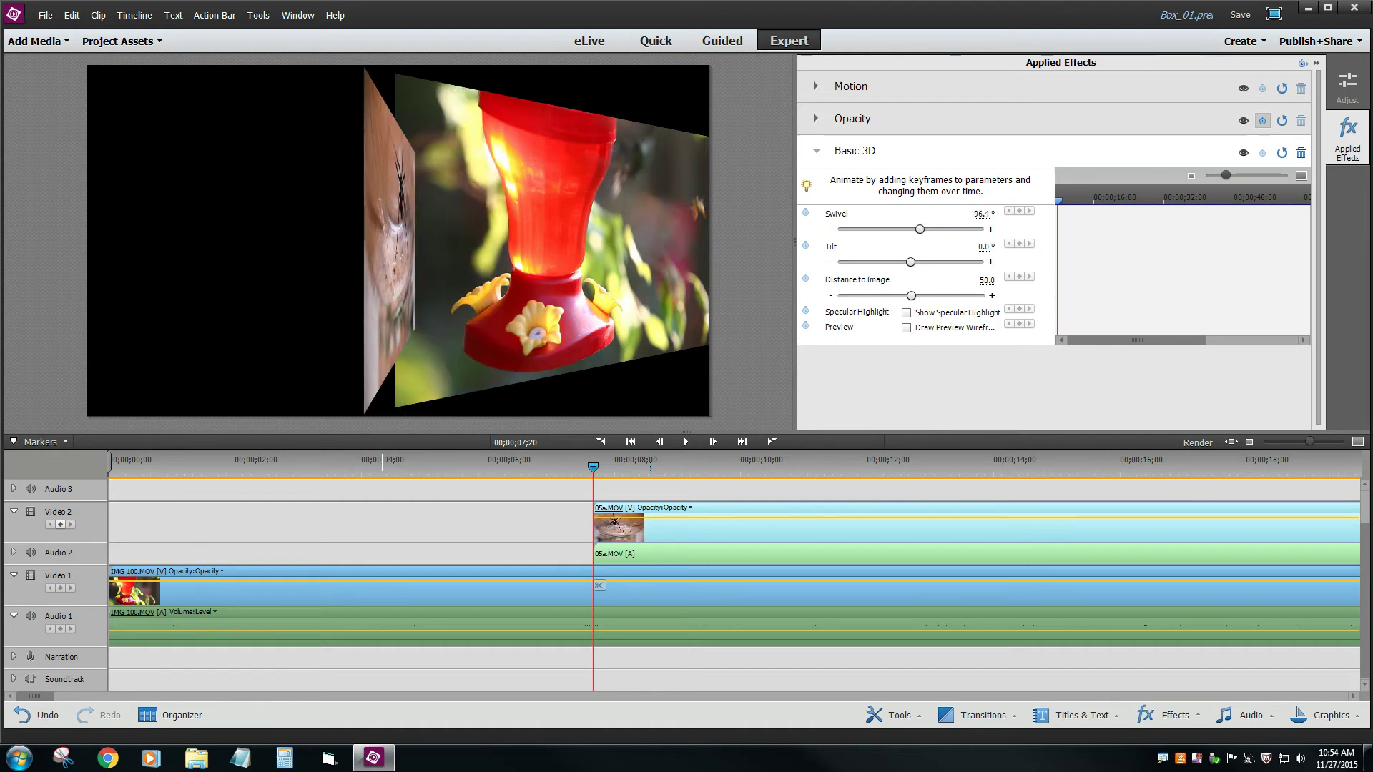
type("104")
key("Return")
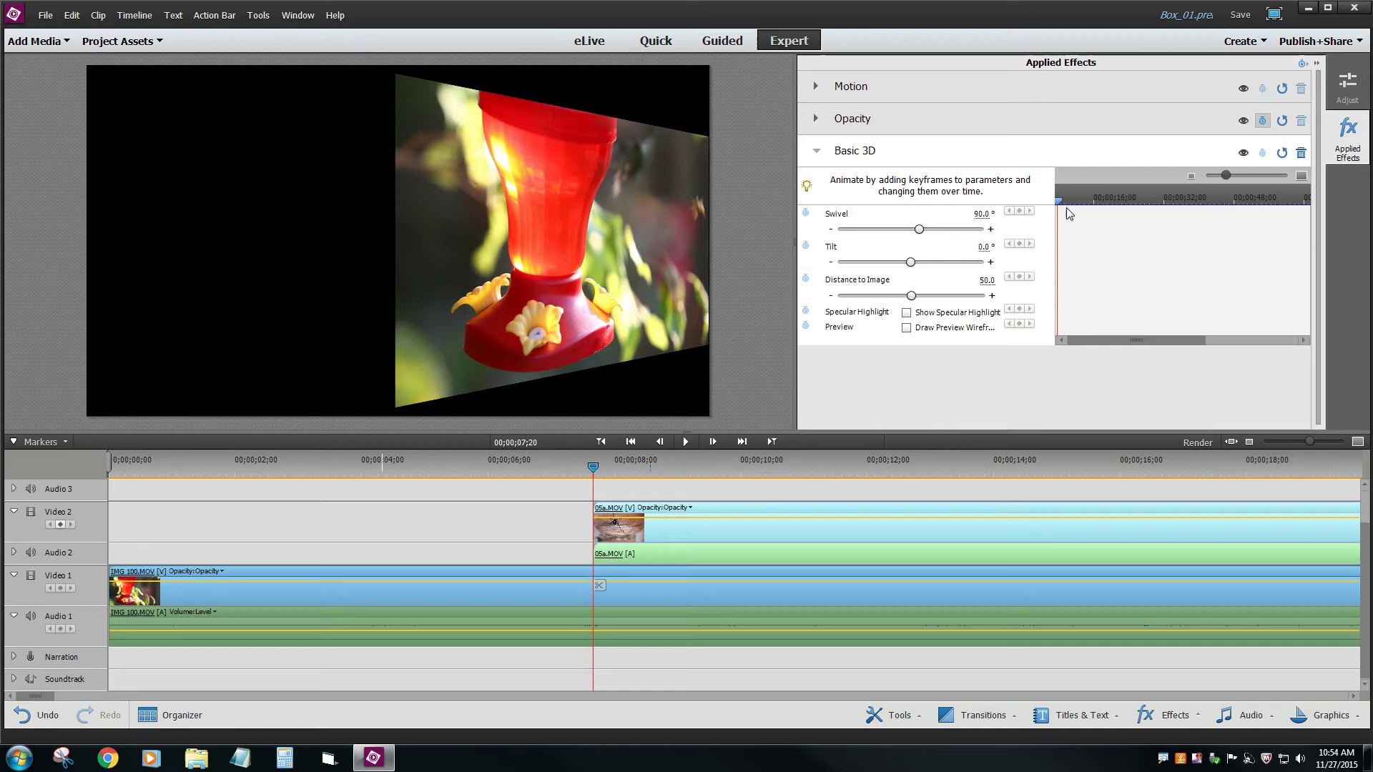
- Add starting keyframes for Swivel, Tilt and Distance to Image at the spider clip's start
left_click(805, 213)
left_click(806, 245)
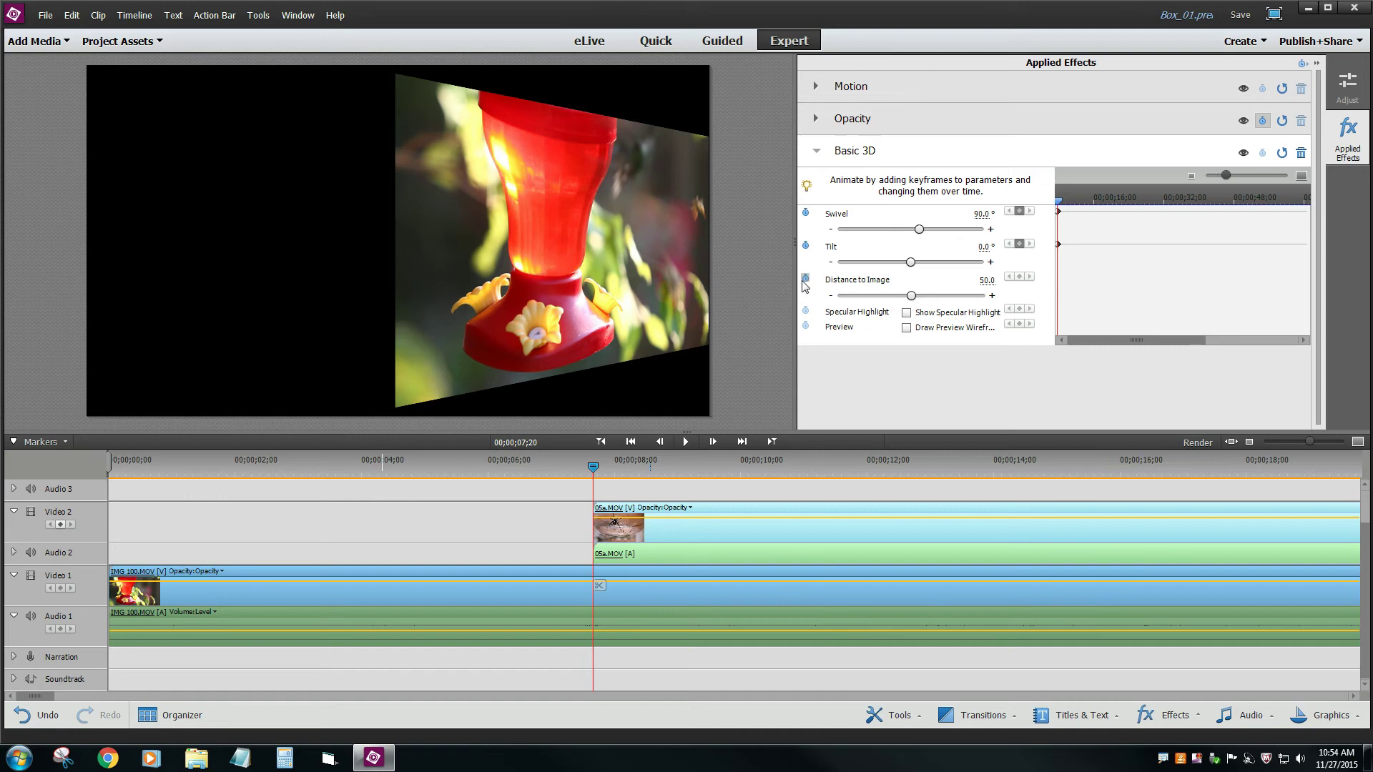
left_click(805, 279)
- At 00;00;12;14, keyframe Swivel to 45 and Distance to Image to 40
left_click_drag(593, 468, 703, 473)
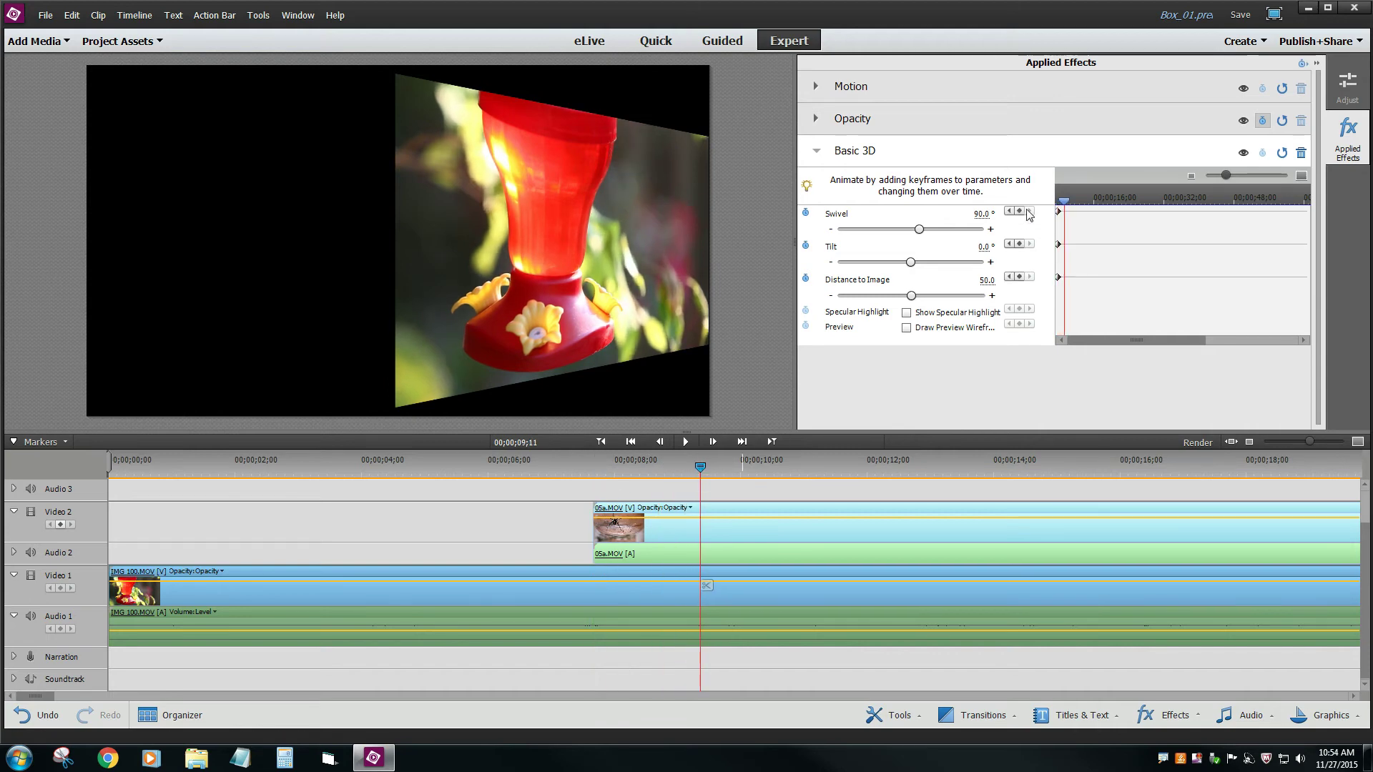
left_click_drag(1228, 174, 1231, 175)
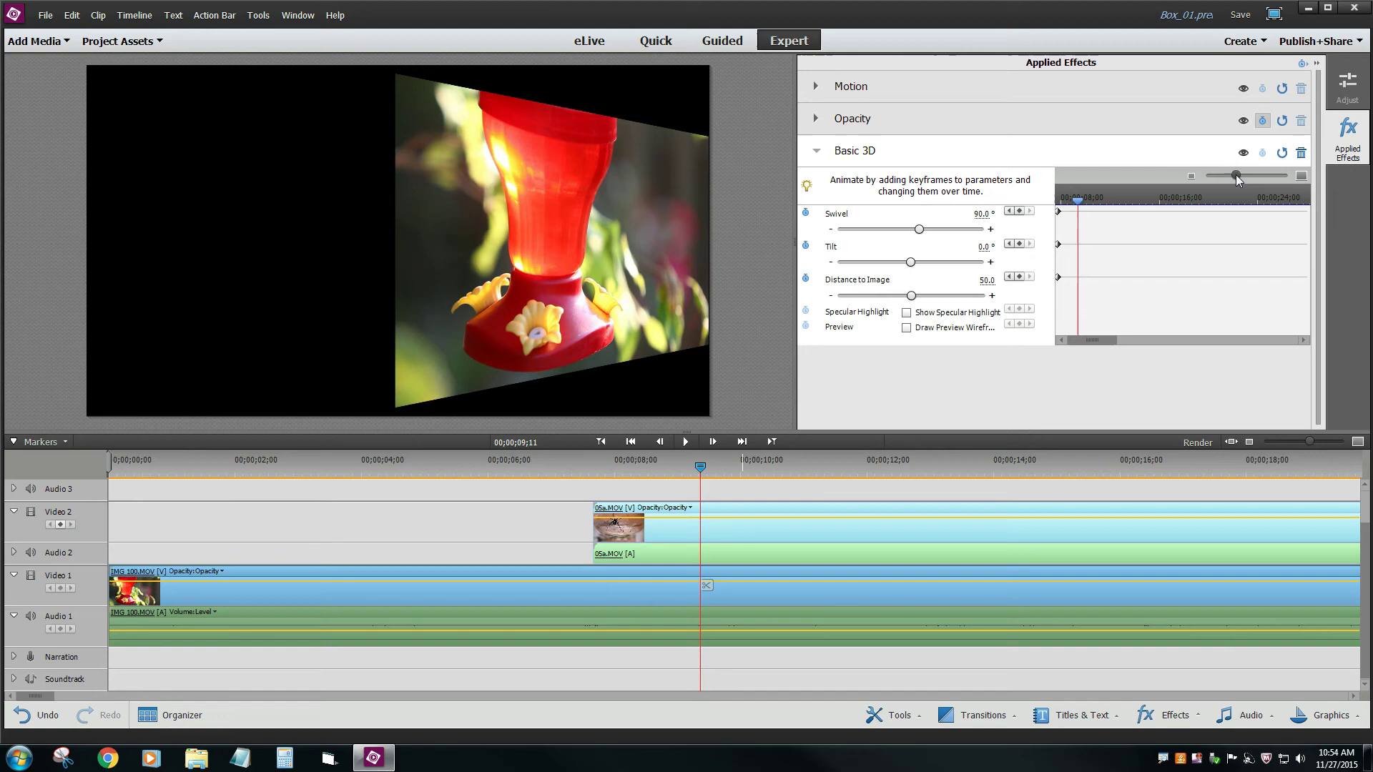
left_click_drag(701, 484, 901, 477)
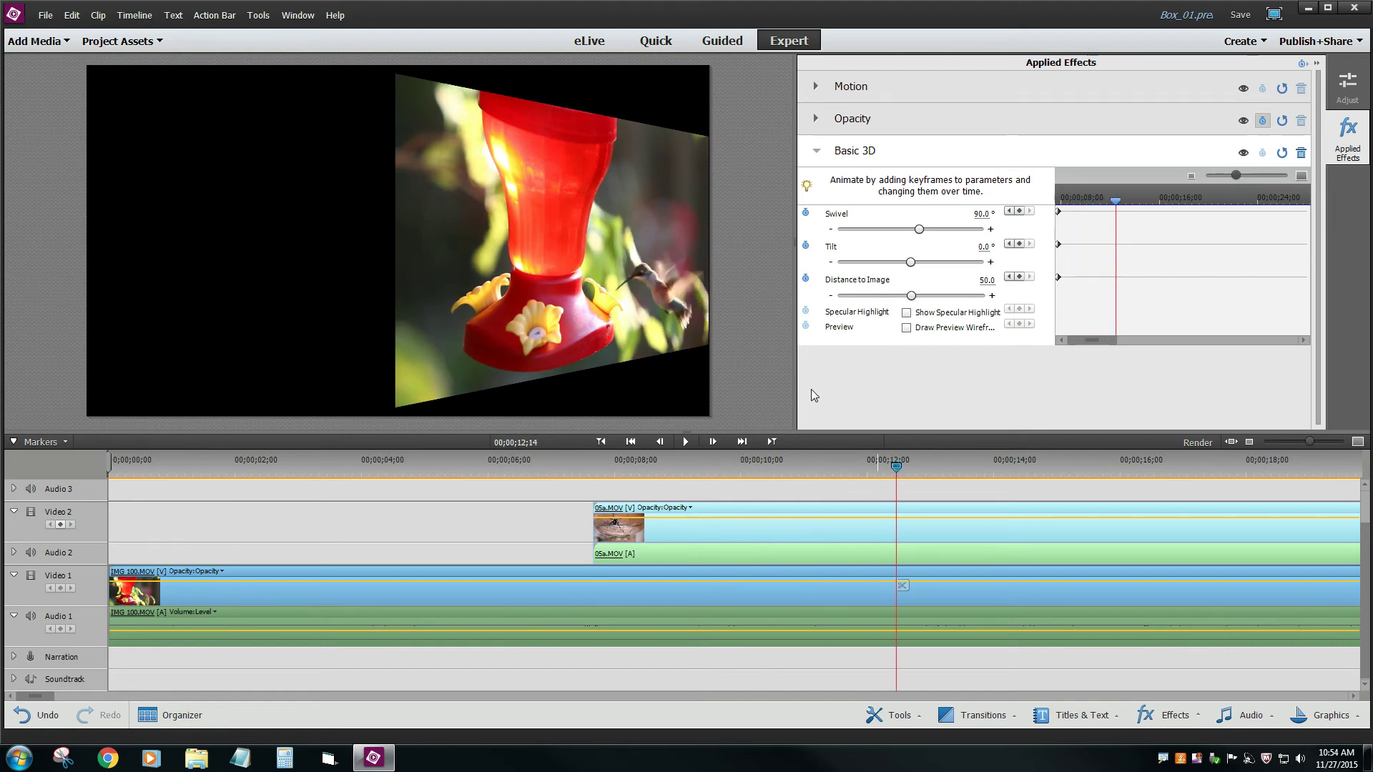
left_click(977, 211)
type("45")
key("Return")
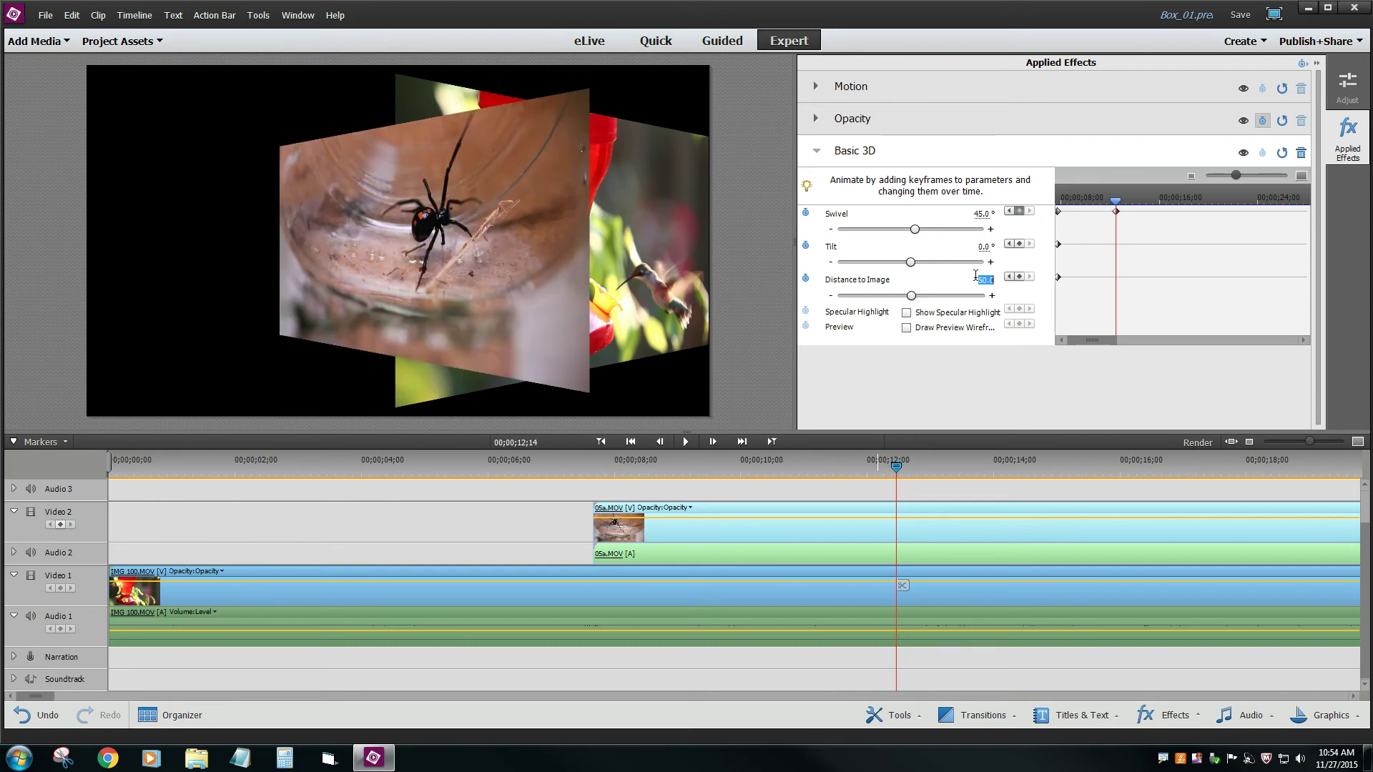
type("100")
key("Return")
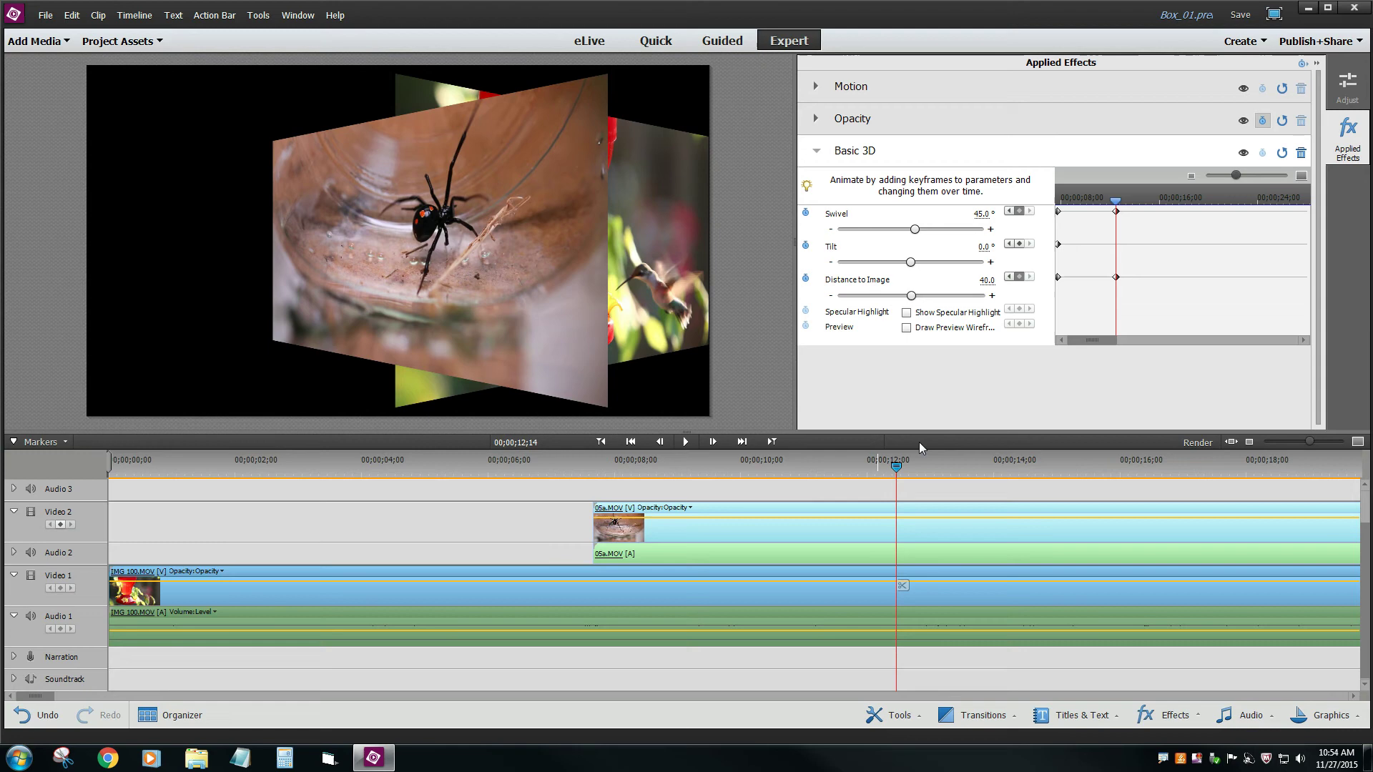
left_click_drag(895, 466, 606, 489)
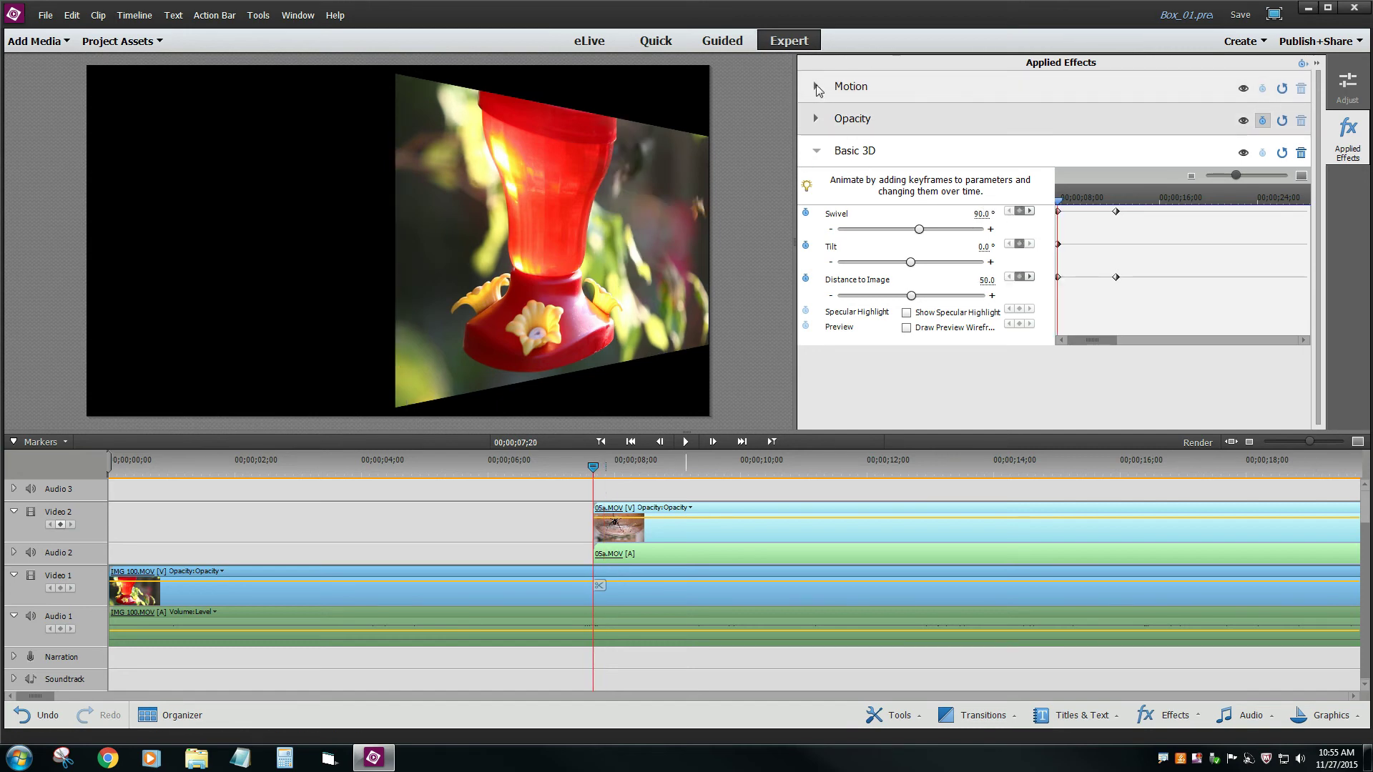
- Set a starting Position keyframe for the spider clip in its Motion settings
left_click(816, 87)
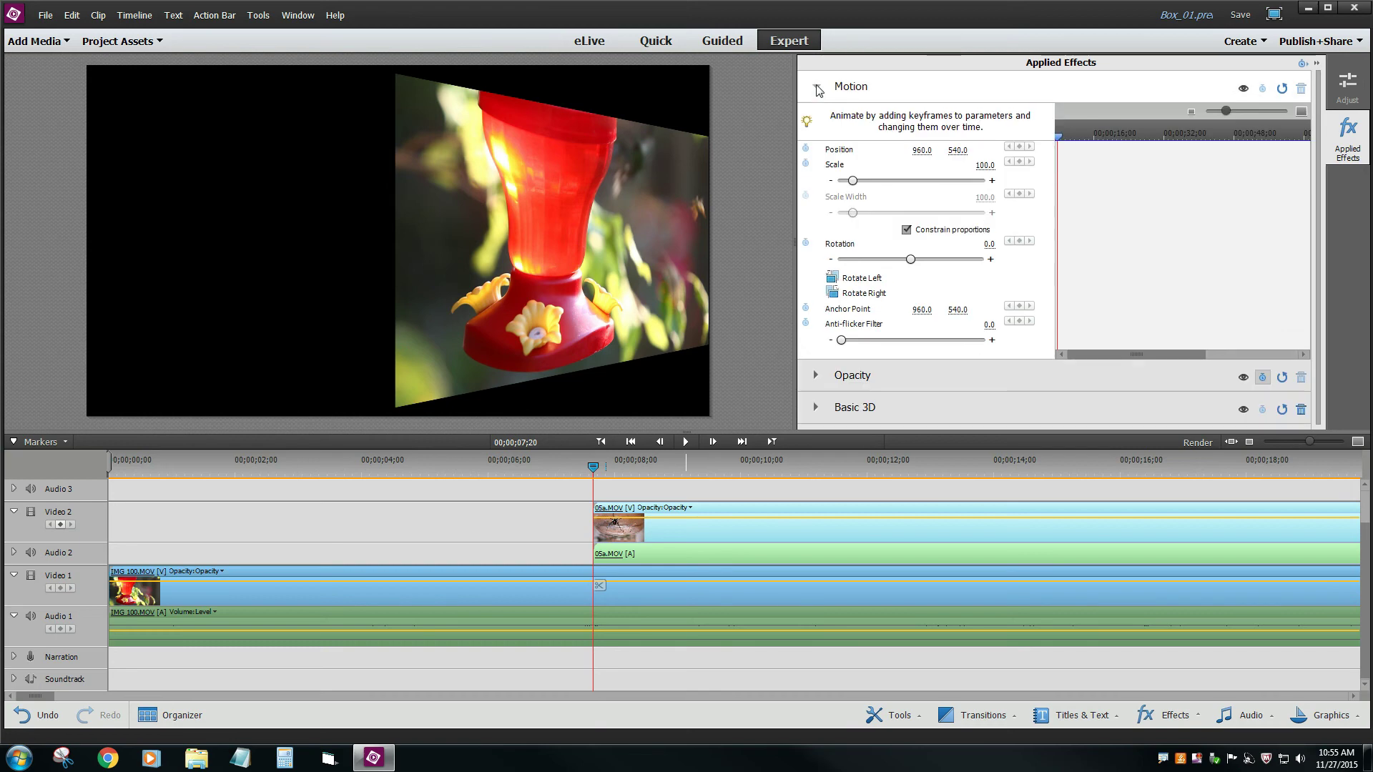
left_click(923, 152)
left_click(806, 150)
- At 00;00;15;10, keyframe the spider clip's horizontal Position to 300
left_click_drag(1060, 137, 1092, 144)
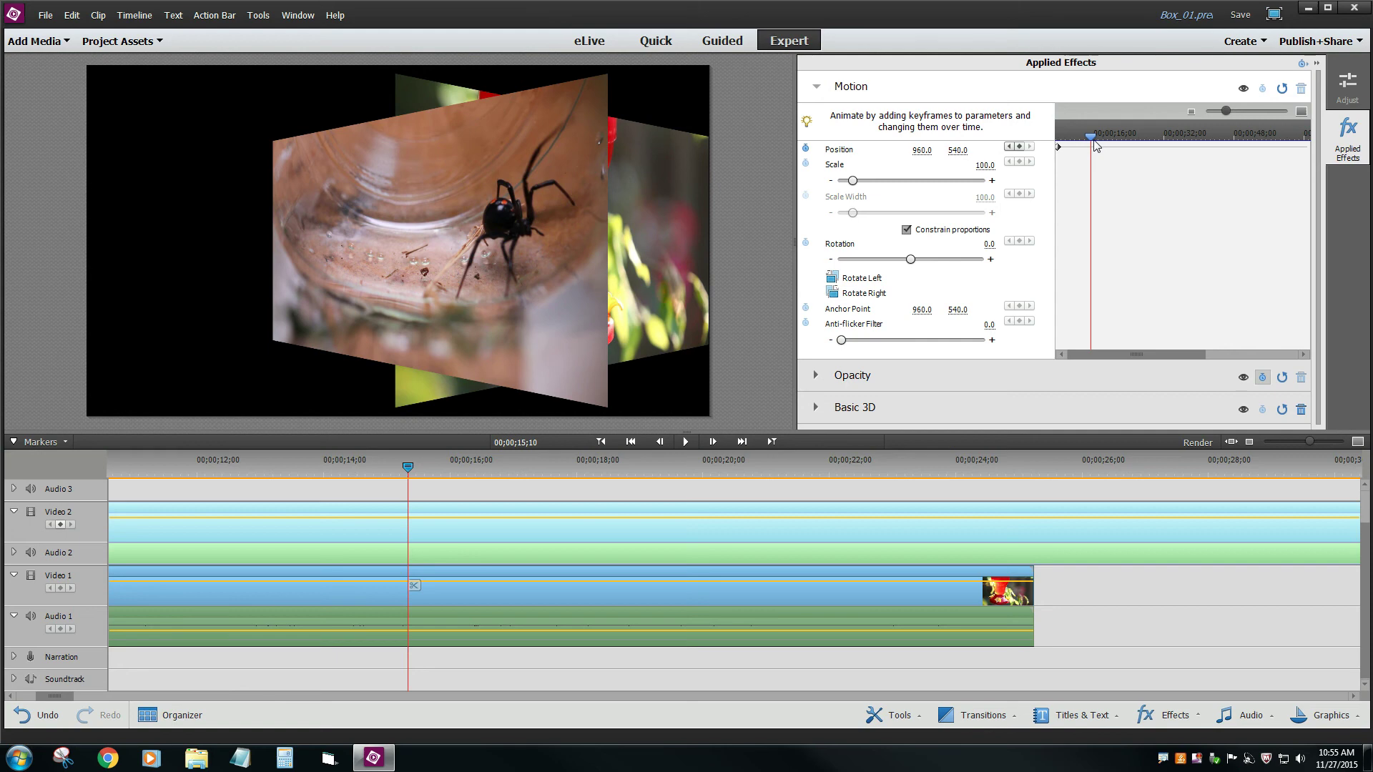
left_click(927, 150)
key("Return")
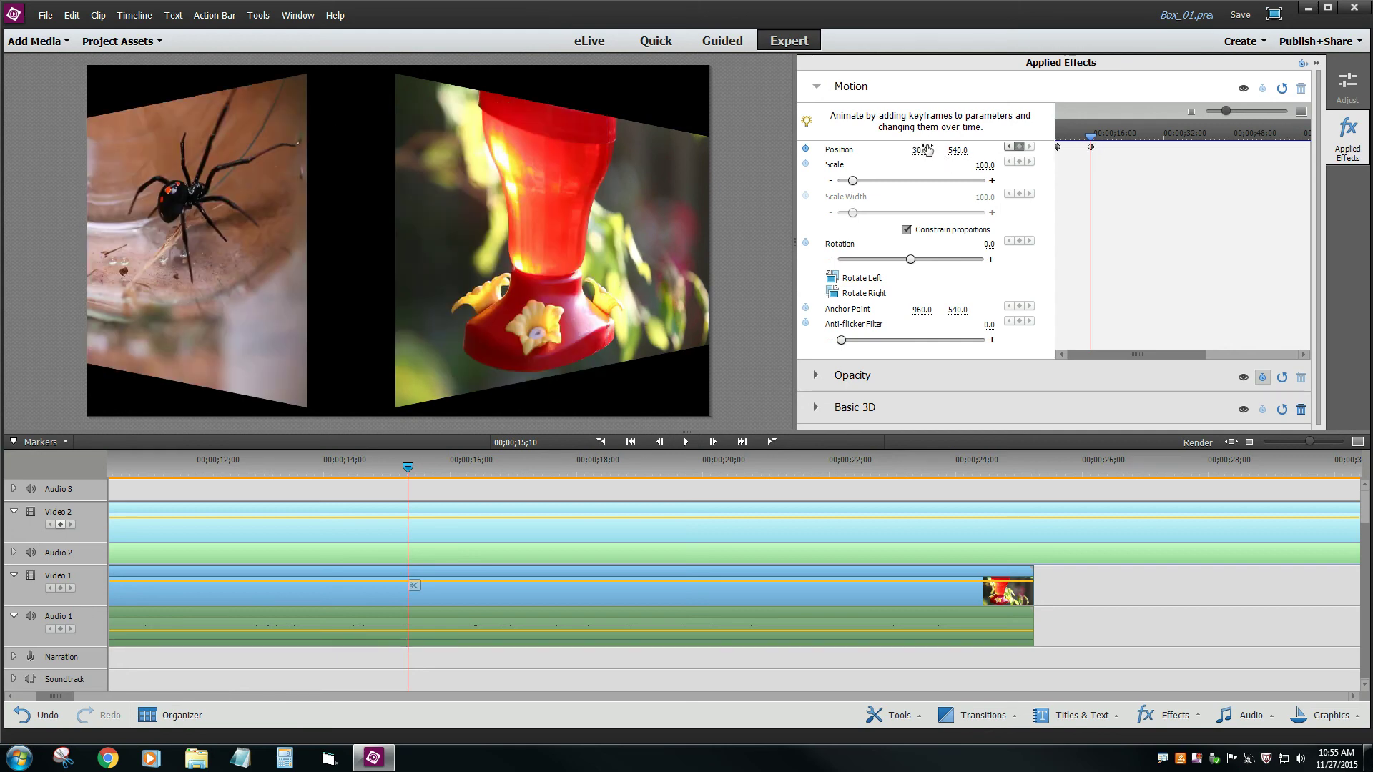
left_click(926, 150)
type("300")
key("Return")
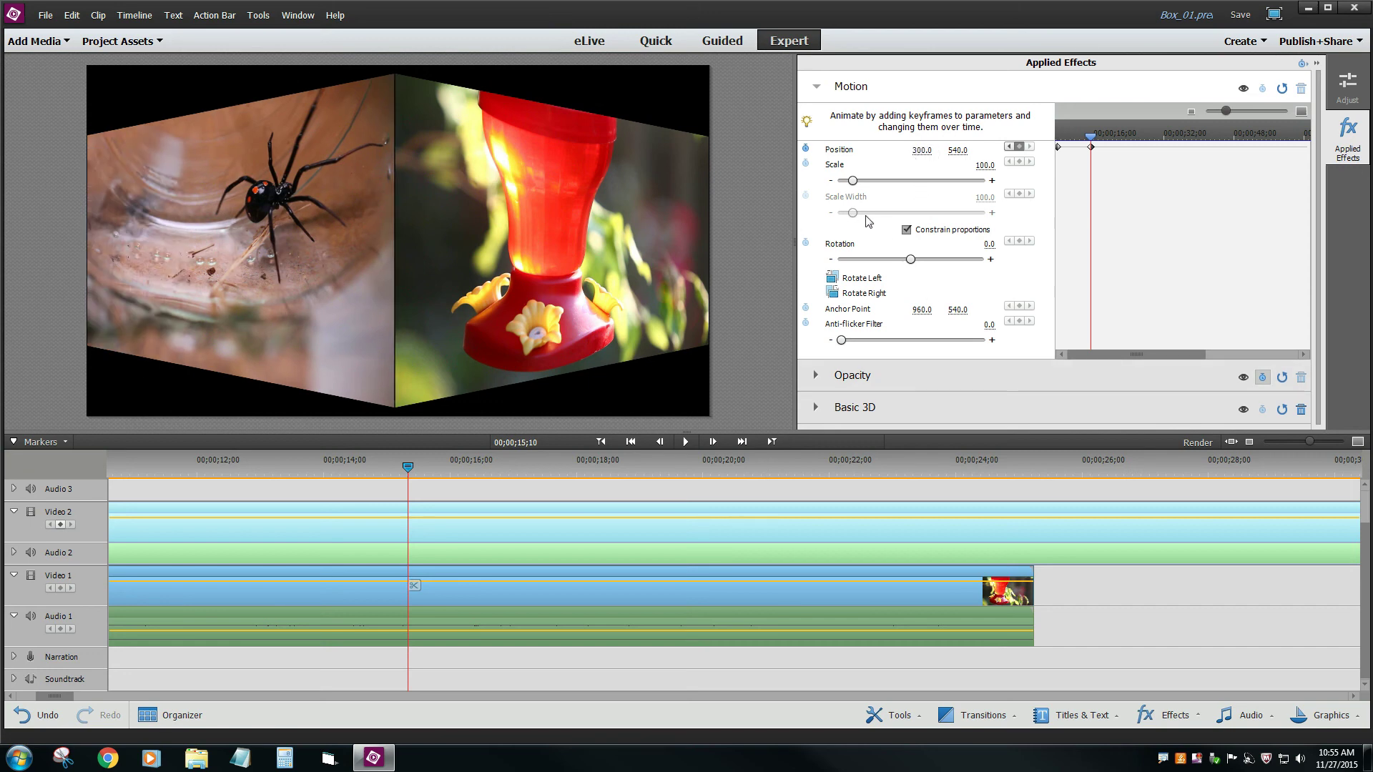
- Jump to the Swivel keyframe at 00;00;12;14 in Basic 3D and zoom the keyframe ruler
left_click(817, 87)
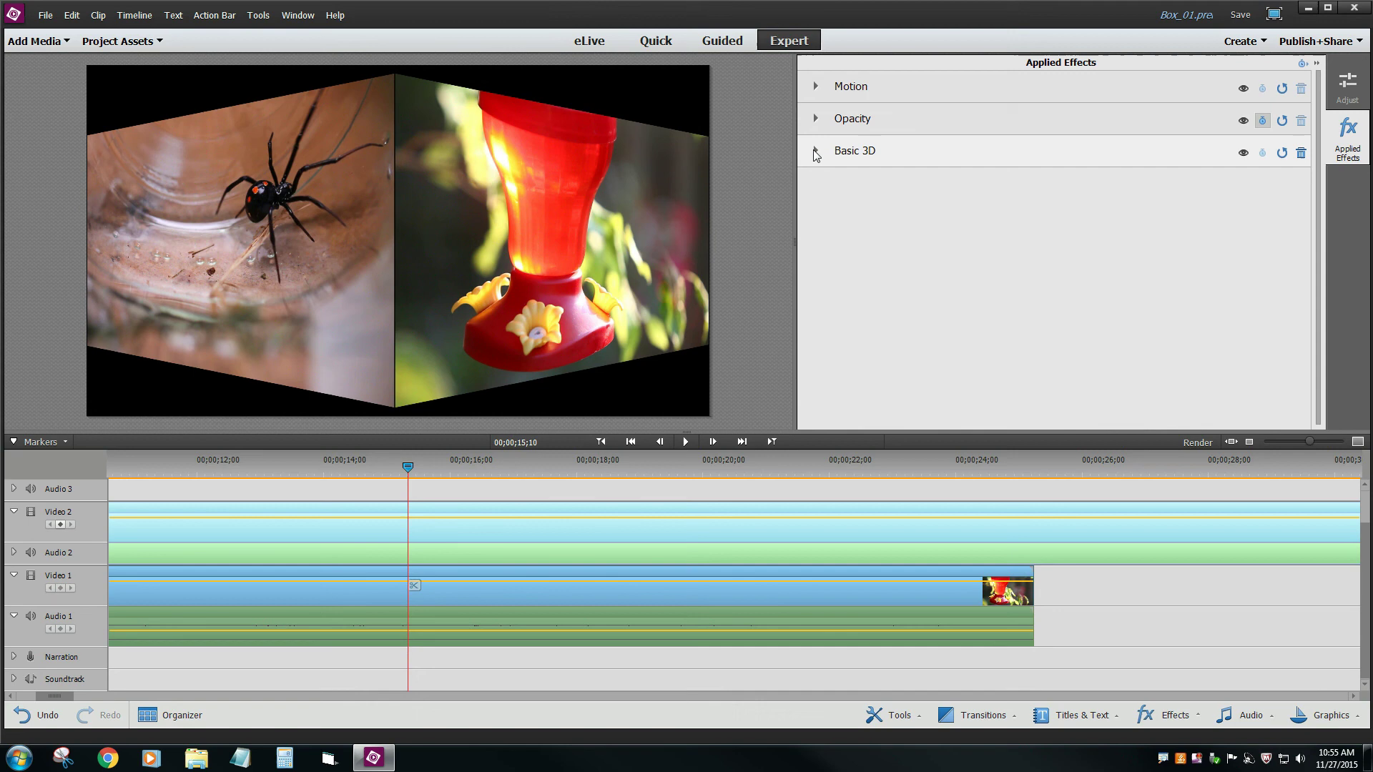
left_click(816, 152)
left_click(1009, 211)
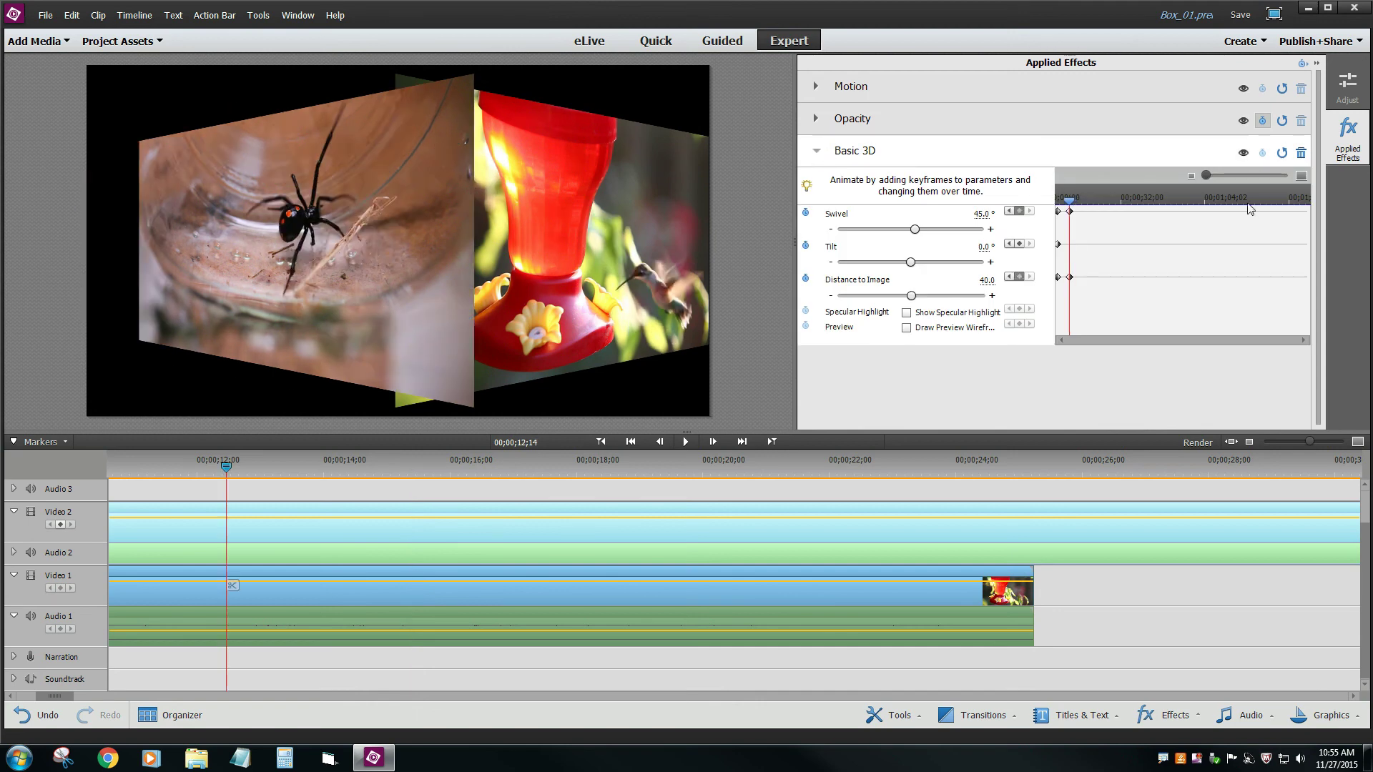
left_click_drag(1211, 174, 1252, 174)
- Drag the final Motion Position keyframe onto 00;00;12;14, zooming in to align it exactly
left_click(816, 86)
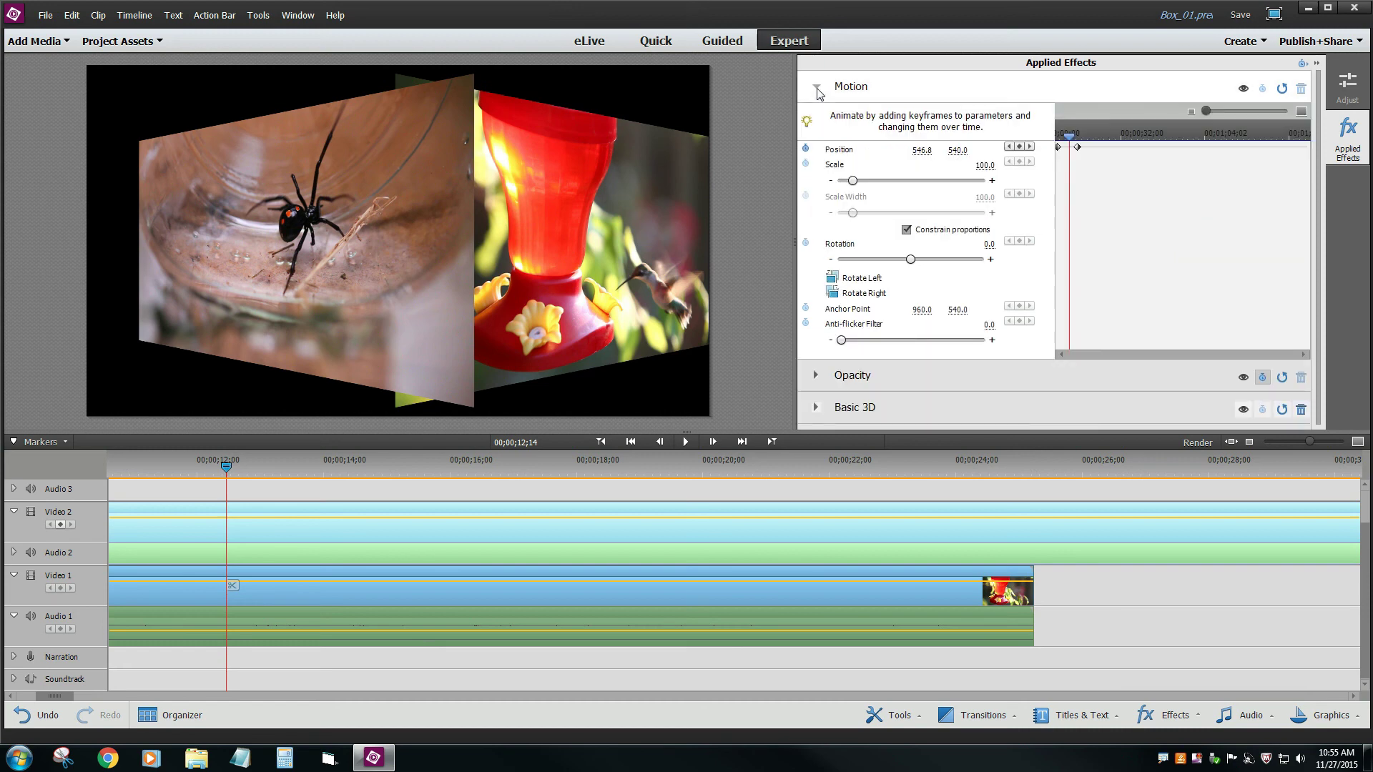
left_click_drag(1076, 148, 1070, 147)
left_click(1300, 113)
left_click(1300, 112)
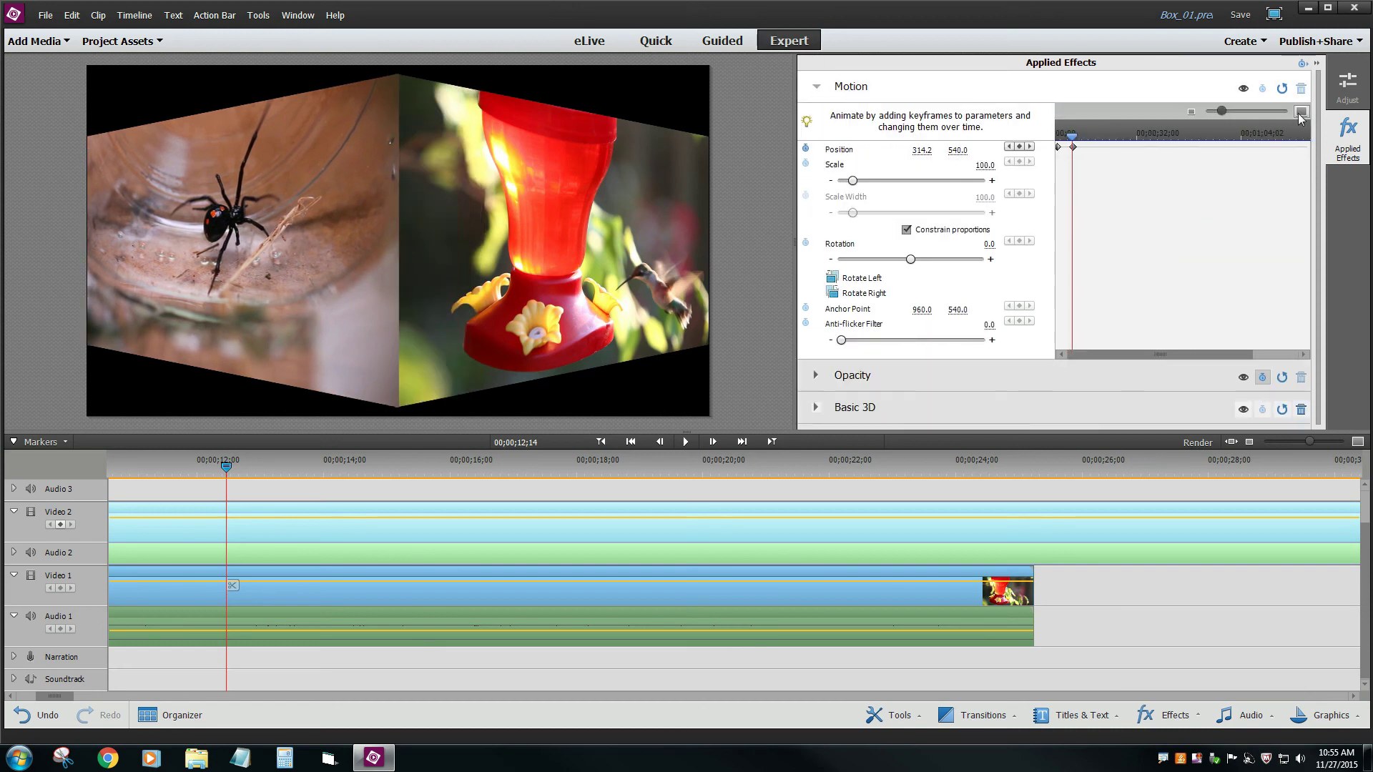
left_click(1300, 112)
left_click(1300, 112)
left_click(1301, 113)
left_click(1300, 112)
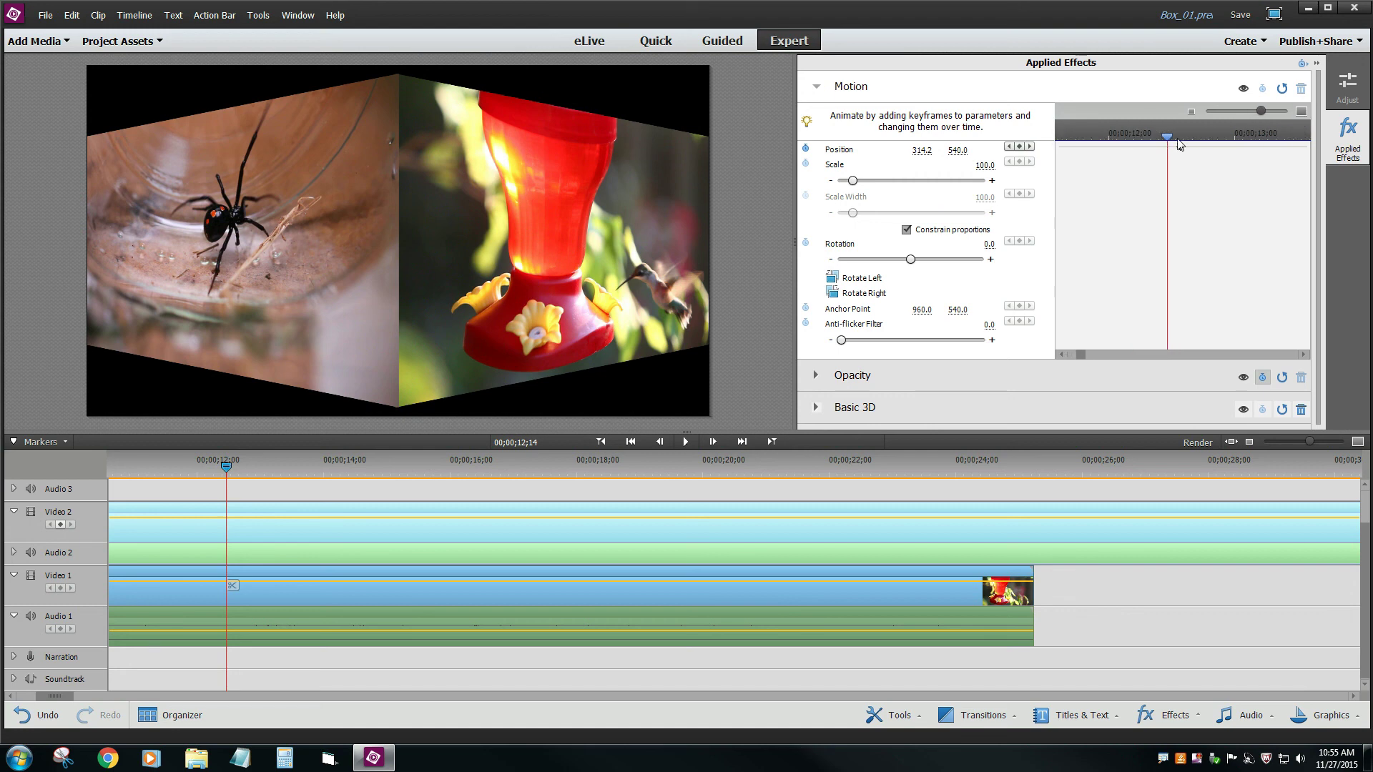
left_click_drag(1178, 148, 1168, 150)
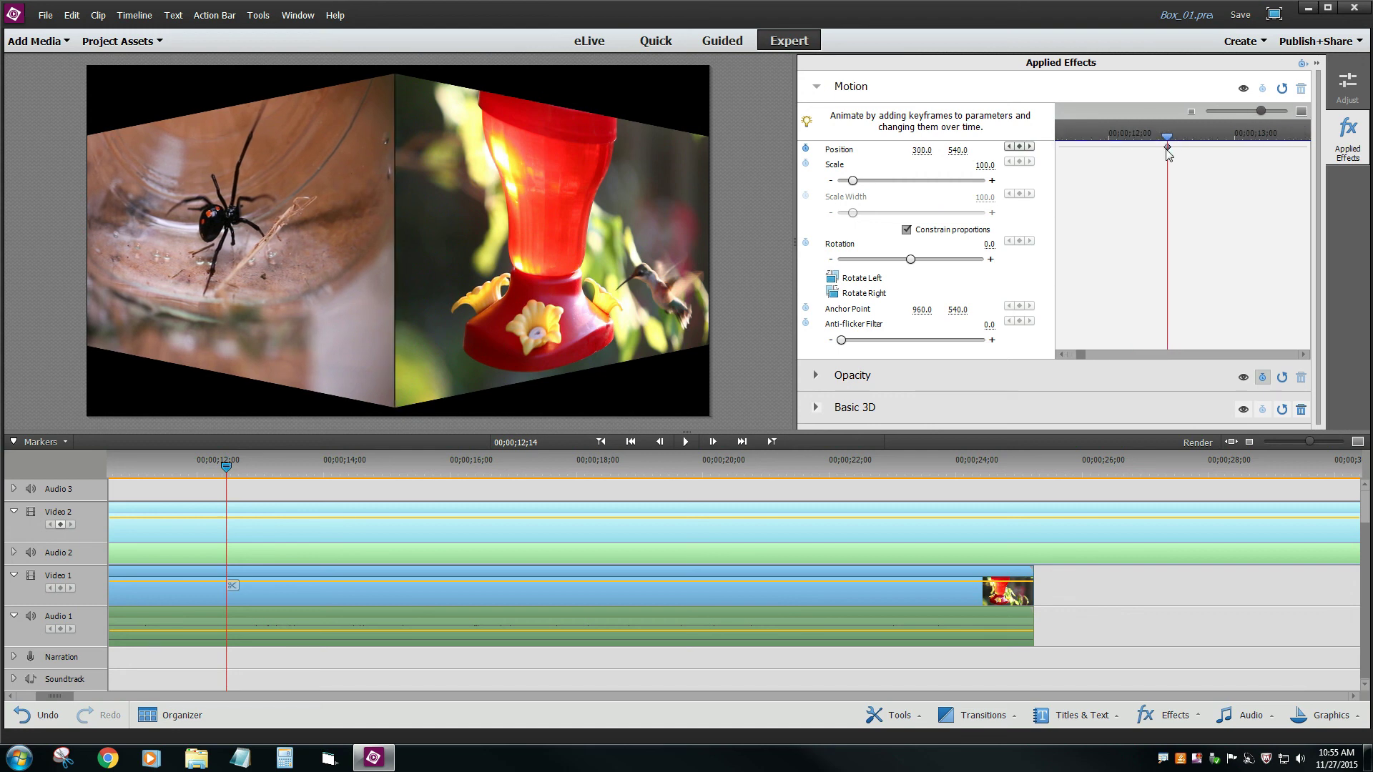
- Collapse the Motion settings and rewind the playhead to the project start
left_click(816, 87)
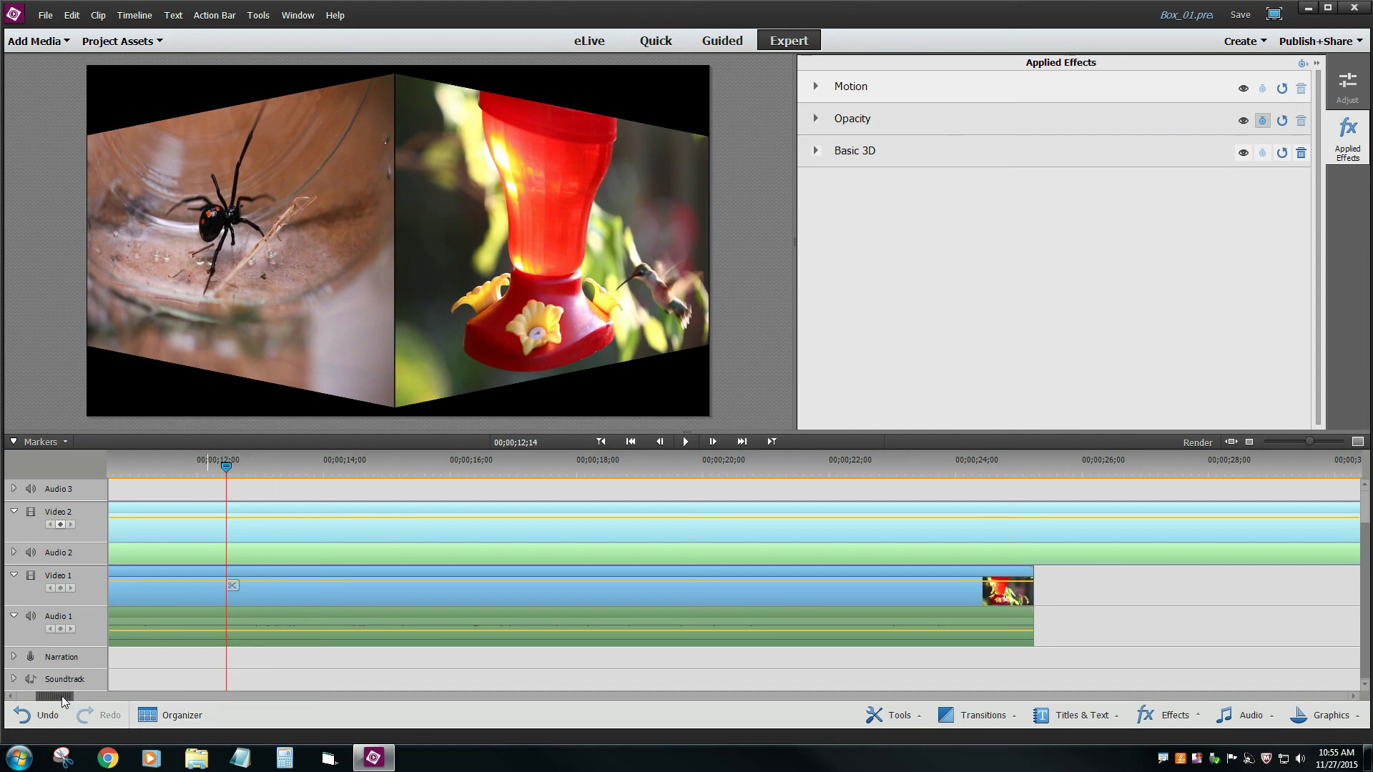
left_click_drag(61, 697, 43, 697)
left_click_drag(158, 459, 97, 461)
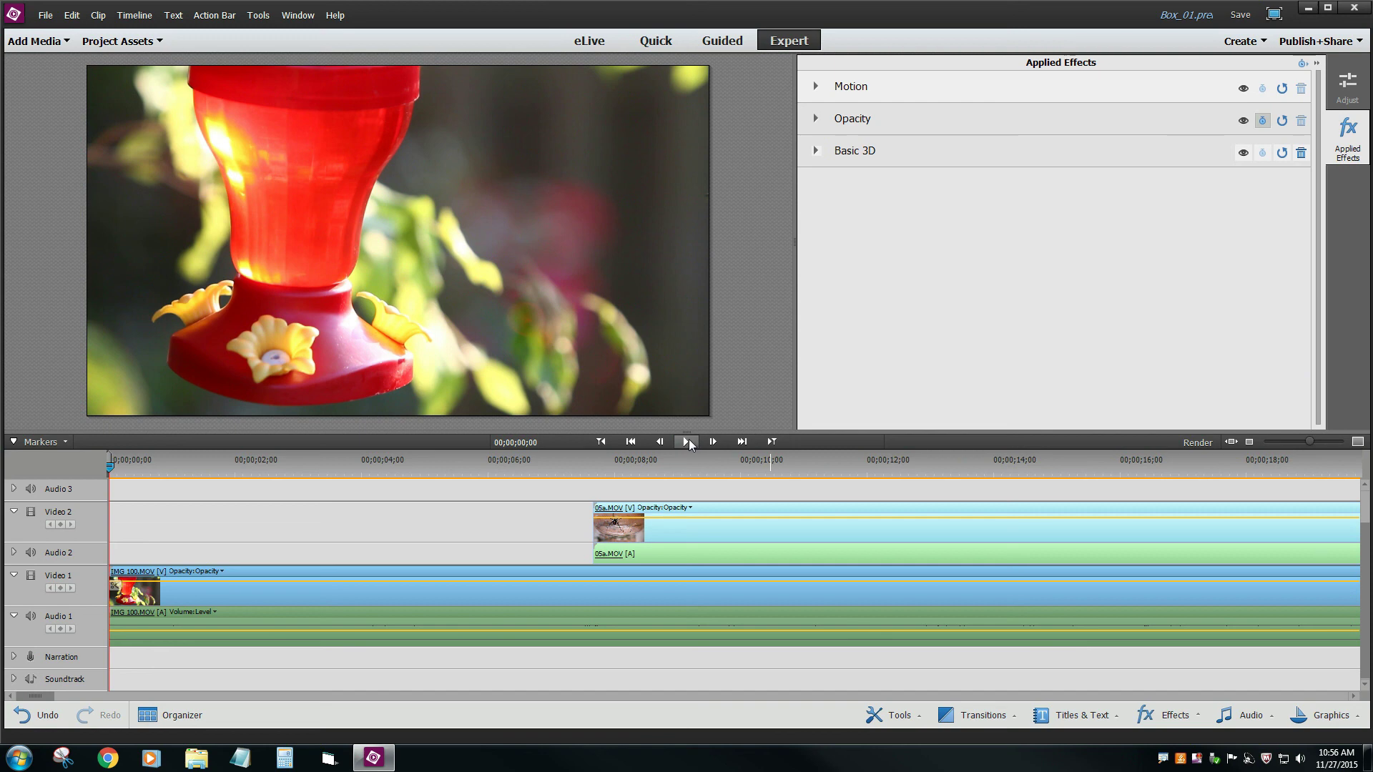
- Play the folding cube animation from the start and pause near 00;00;18;05
left_click(688, 442)
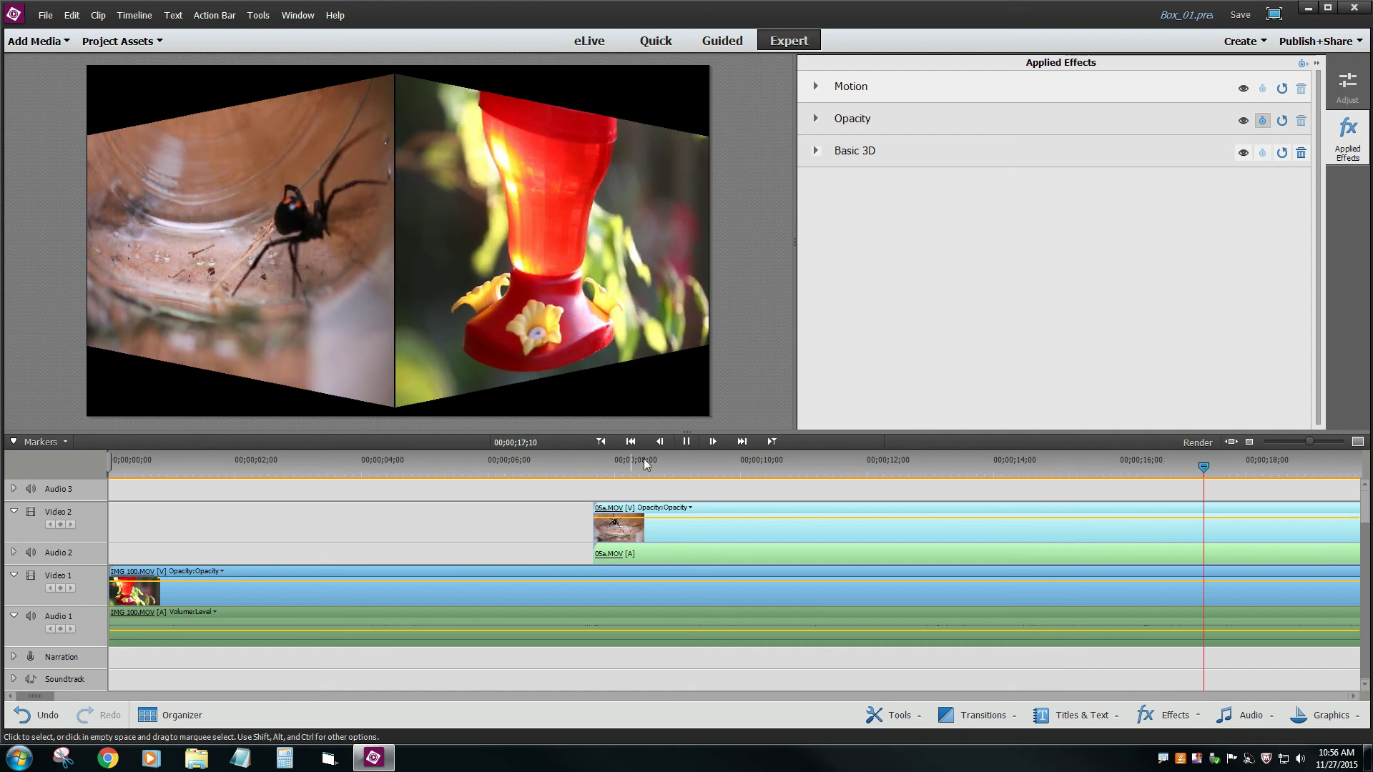
left_click(686, 443)
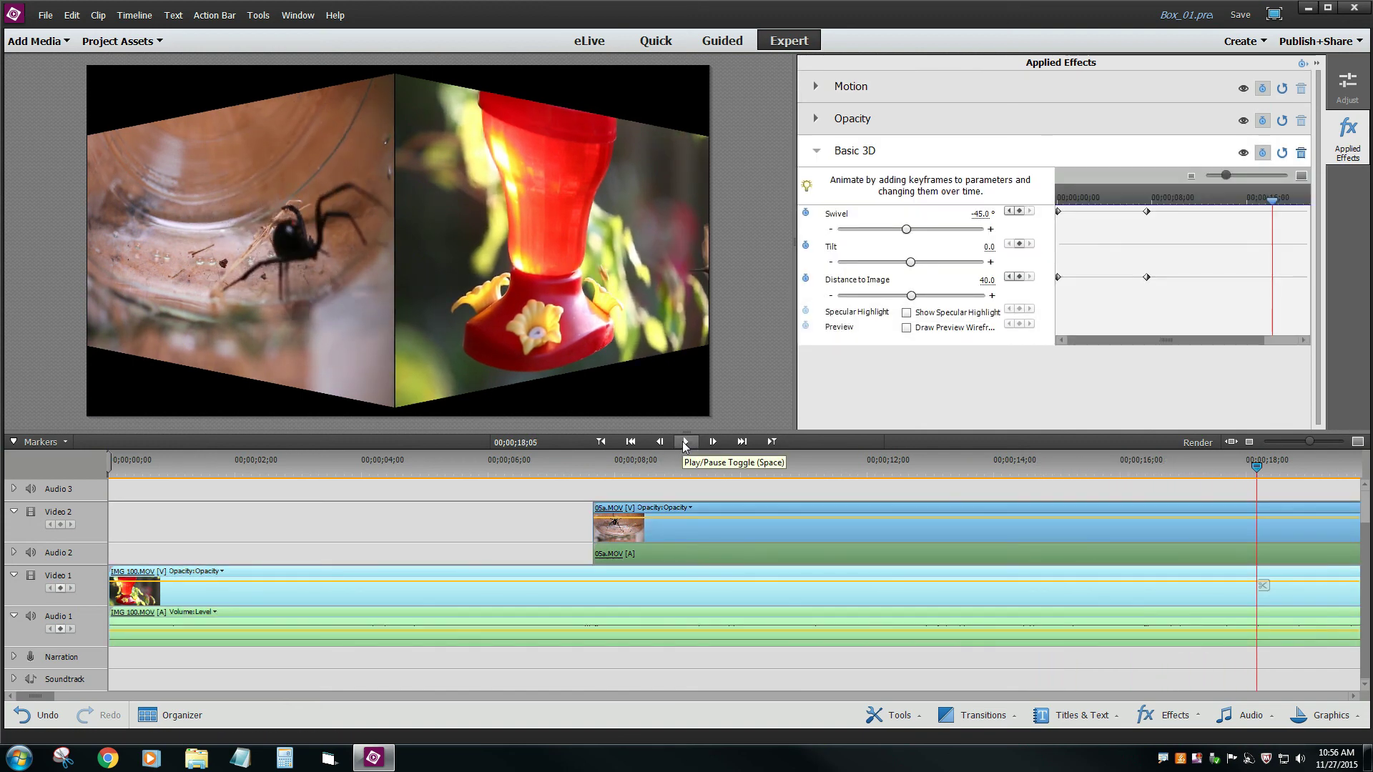